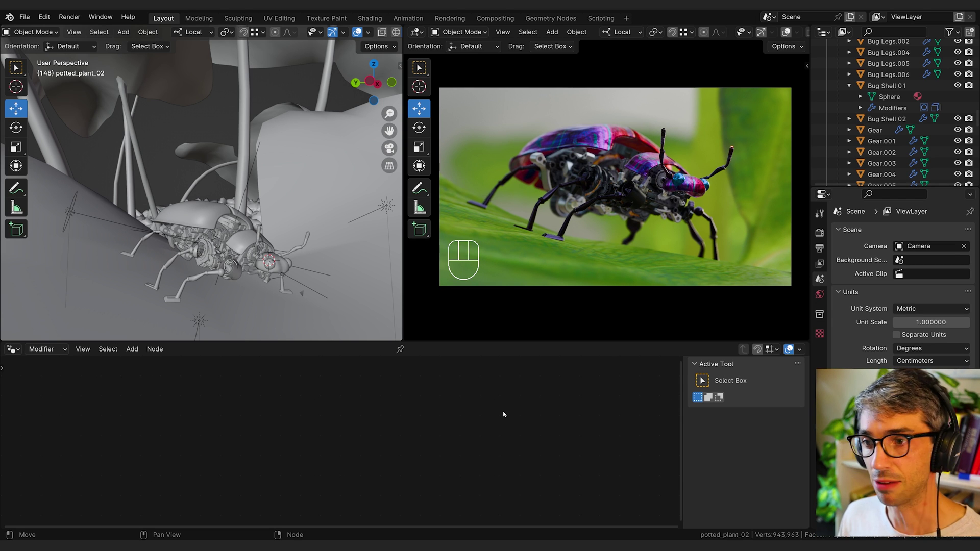
Select the potted plant leaves that the bug stands on and add a Displace modifier to them.
left_click(629, 258)
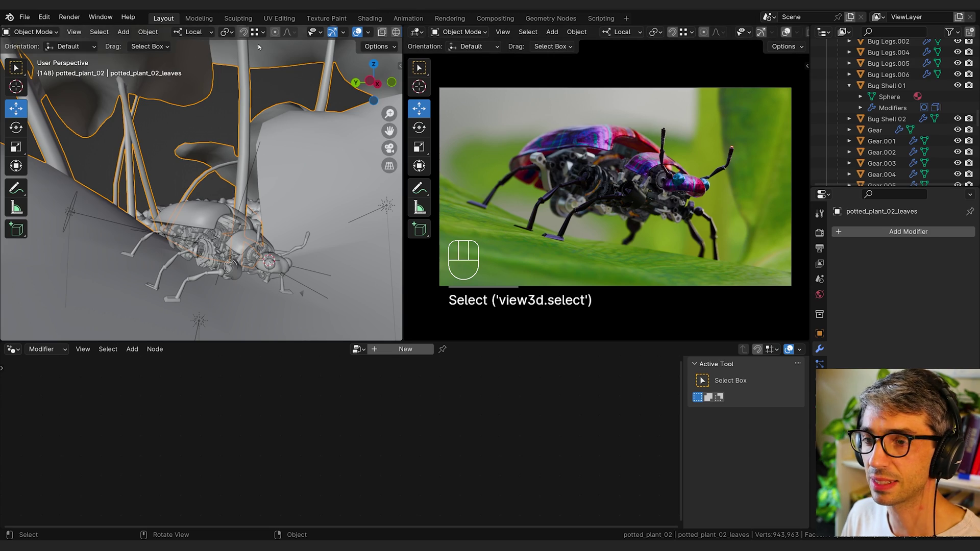
scroll(245, 177, "down", 4)
middle_click_drag(245, 177, 250, 261)
scroll(278, 222, "down", 4)
scroll(238, 261, "up", 5)
scroll(250, 261, "up", 4)
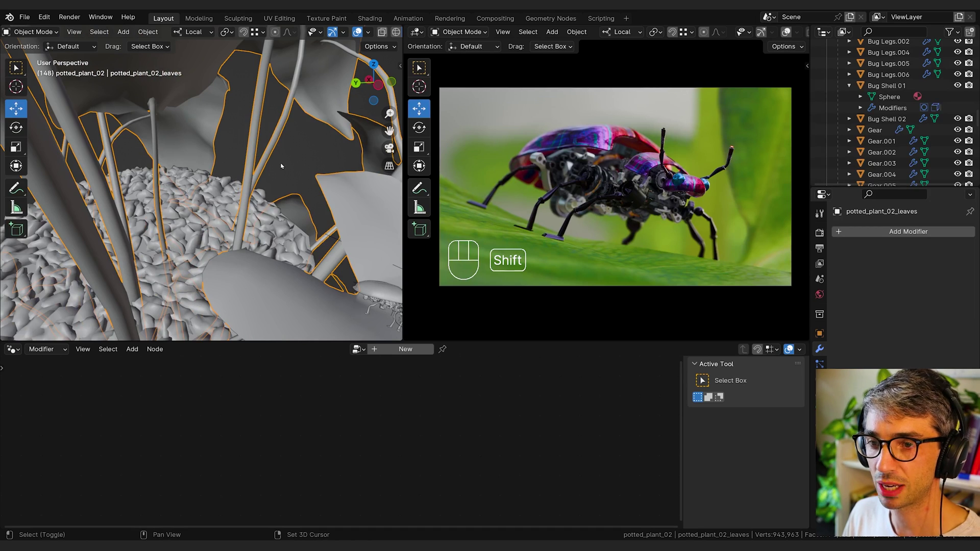
middle_click_drag(282, 166, 377, 285, "shift")
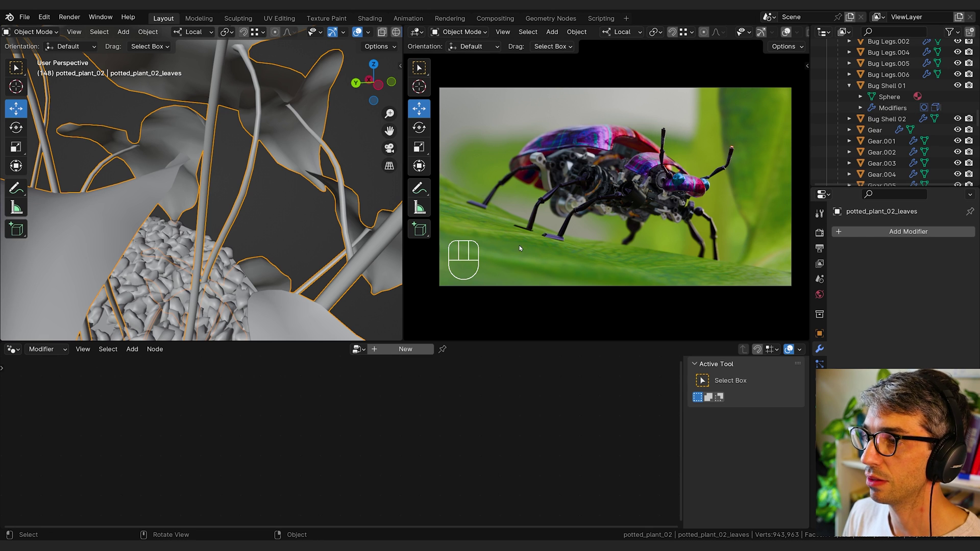
left_click(888, 232)
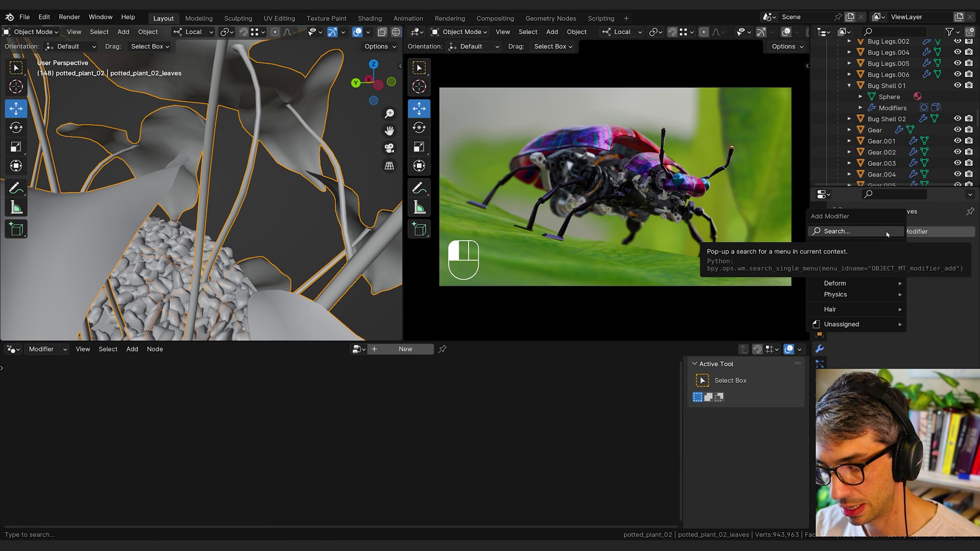
type("dis")
key("Return")
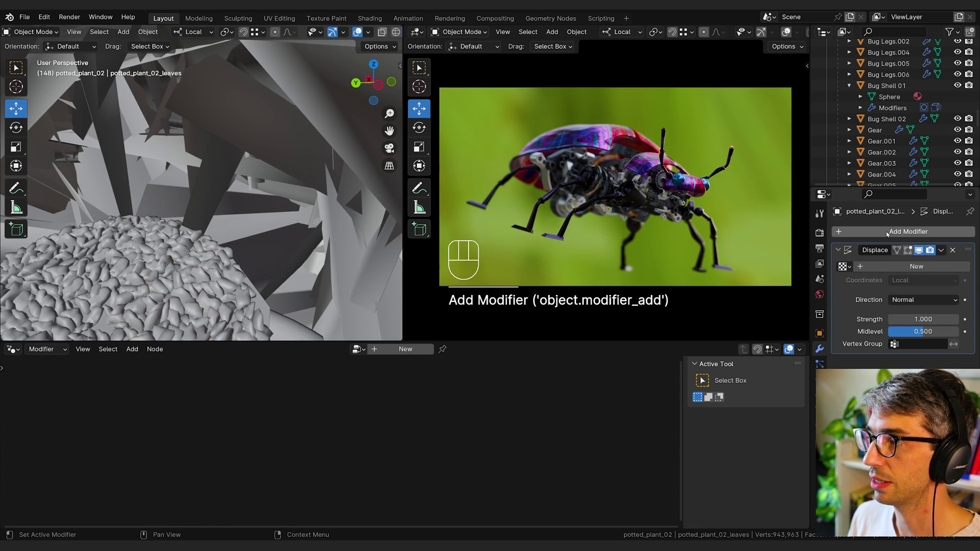
Create a new texture for the leaves' Displace modifier, set its type to Clouds and enlarge the noise size.
scroll(322, 210, "down", 5)
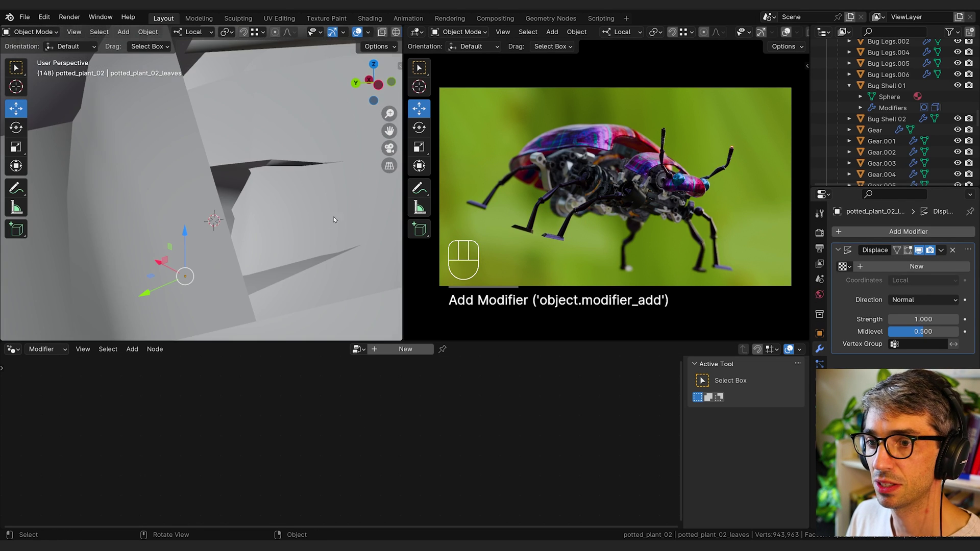
scroll(334, 220, "down", 5)
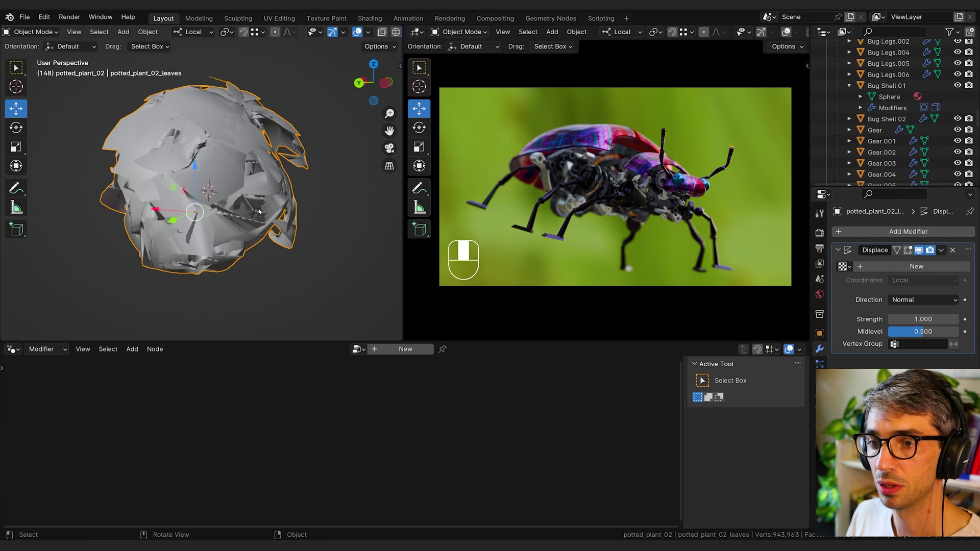
scroll(259, 211, "up", 6)
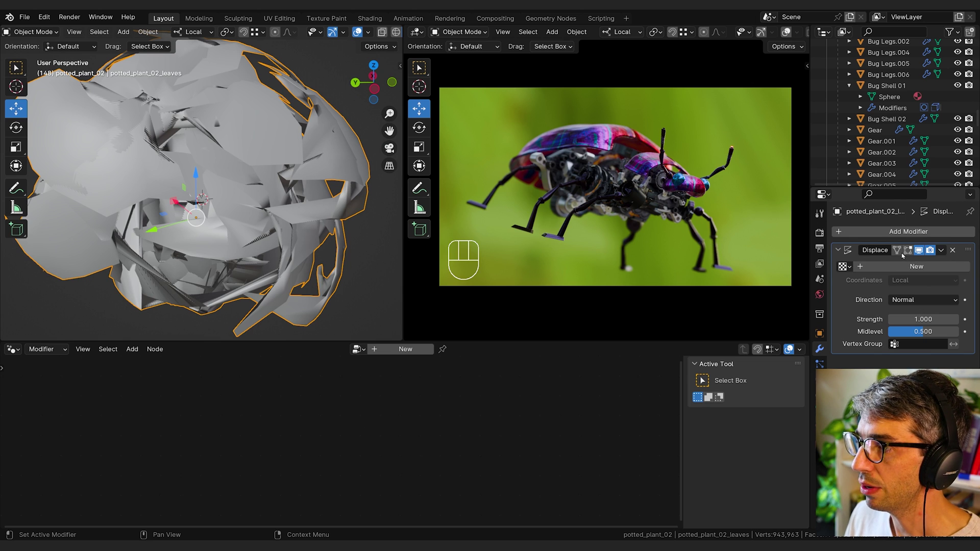
left_click(913, 266)
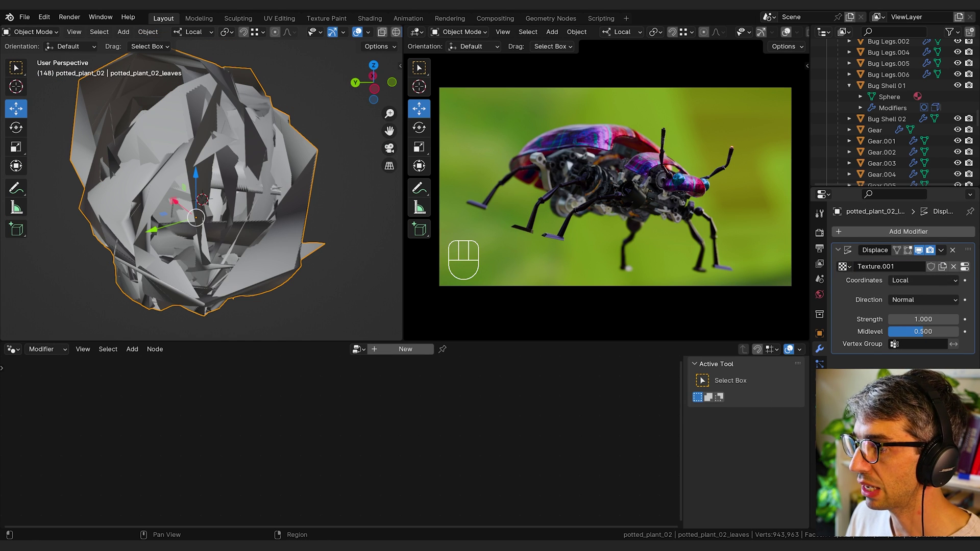
left_click(964, 266)
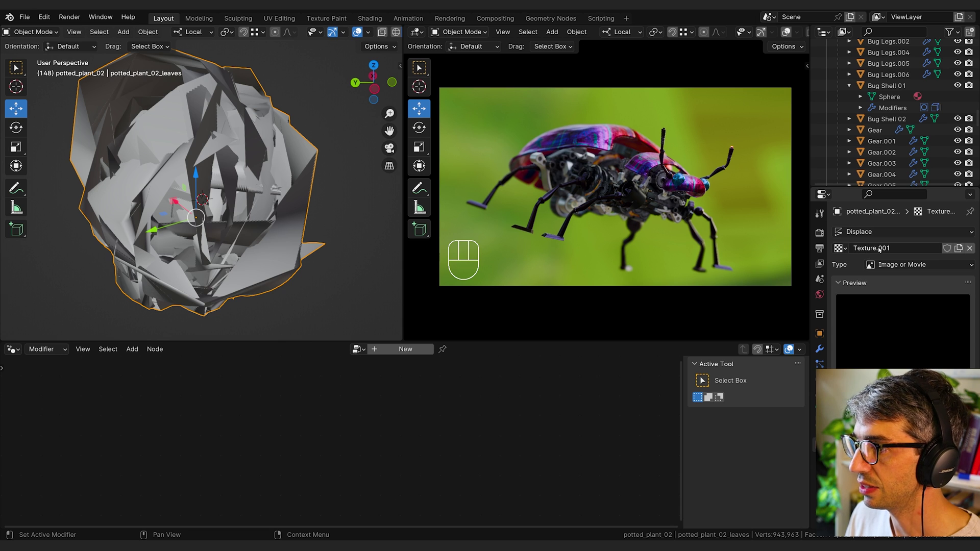
left_click(819, 351)
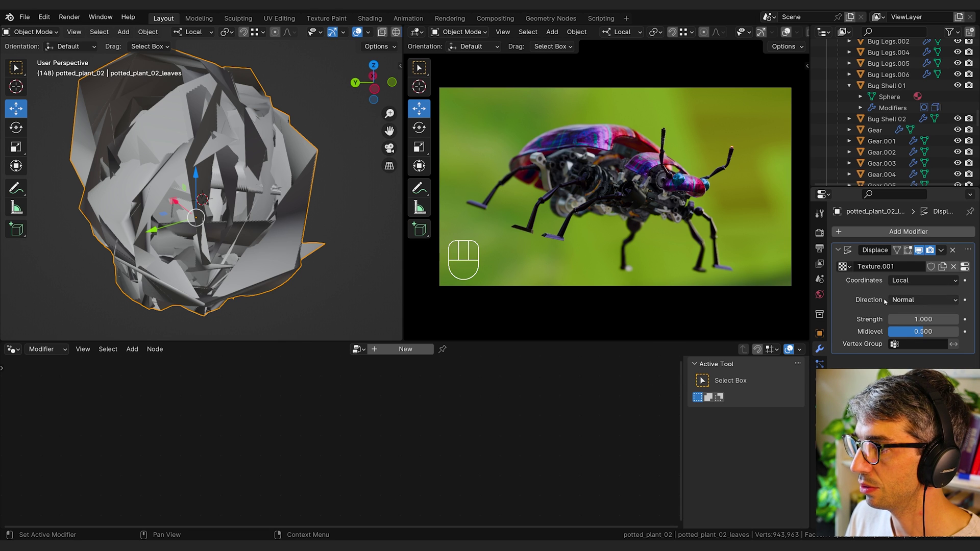
left_click(964, 266)
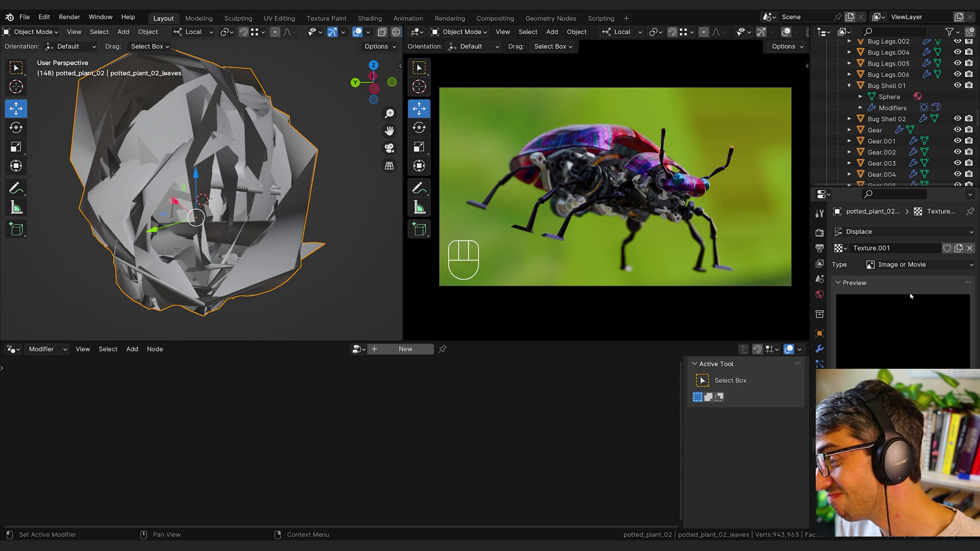
left_click(898, 265)
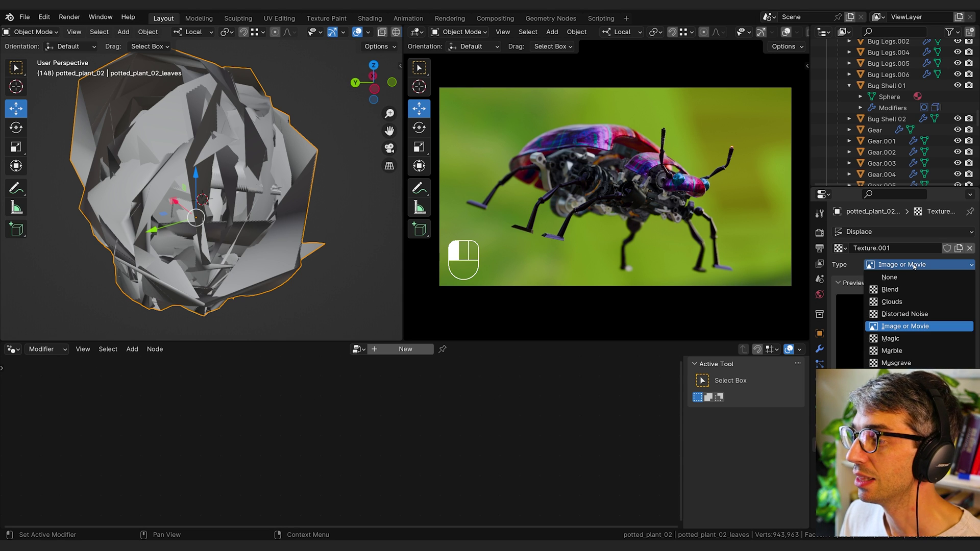
left_click(892, 302)
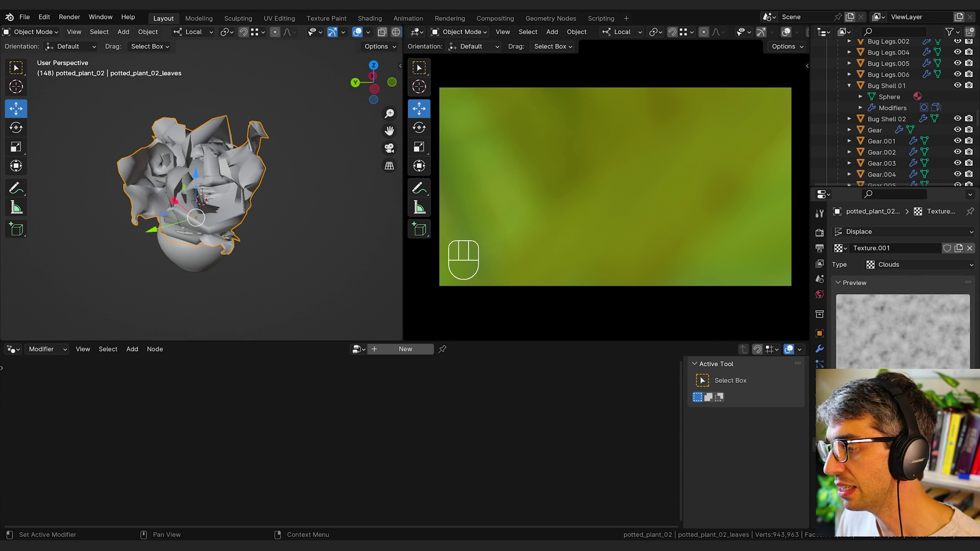
left_click_drag(919, 459, 973, 459)
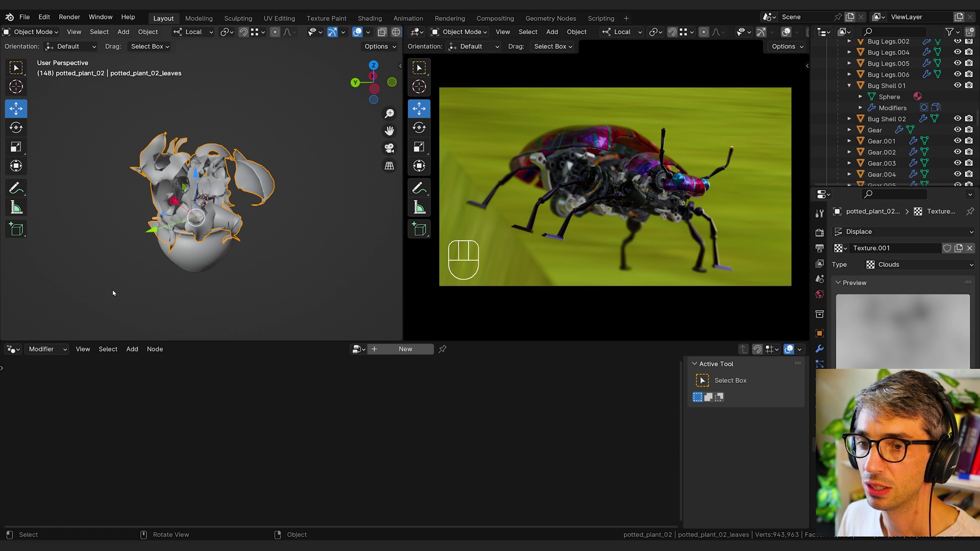
middle_click_drag(113, 291, 307, 220)
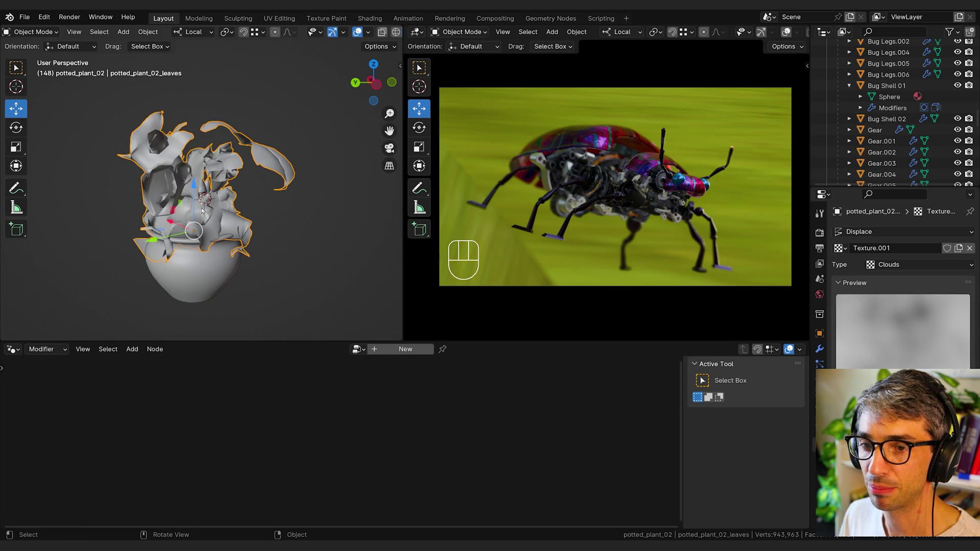
Set the Displace modifier's strength to 0.001.
left_click(821, 349)
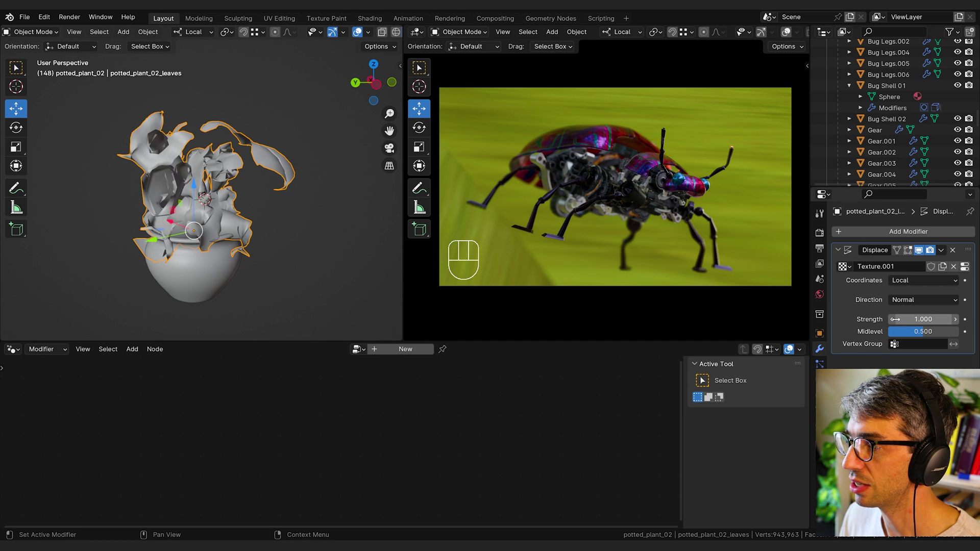
left_click(910, 319)
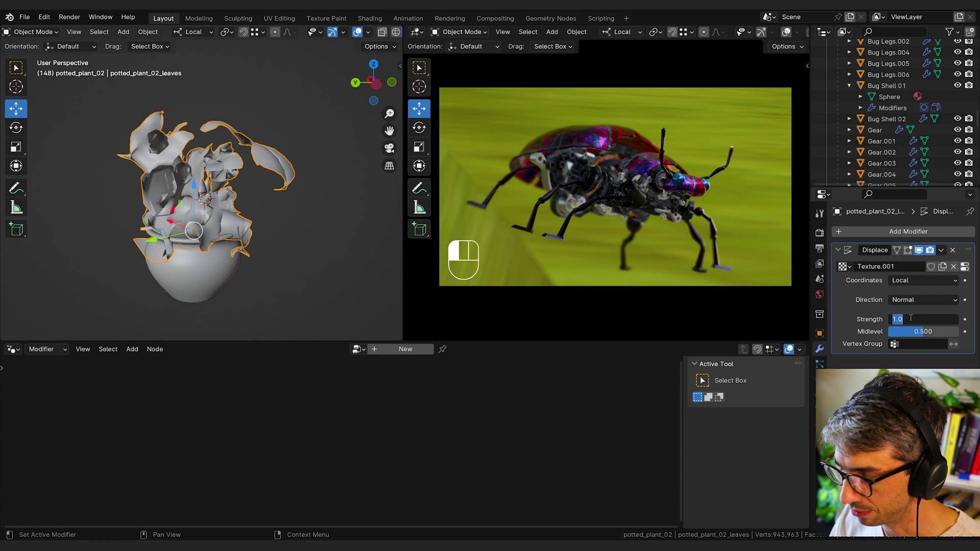
type("0.1")
key("Return")
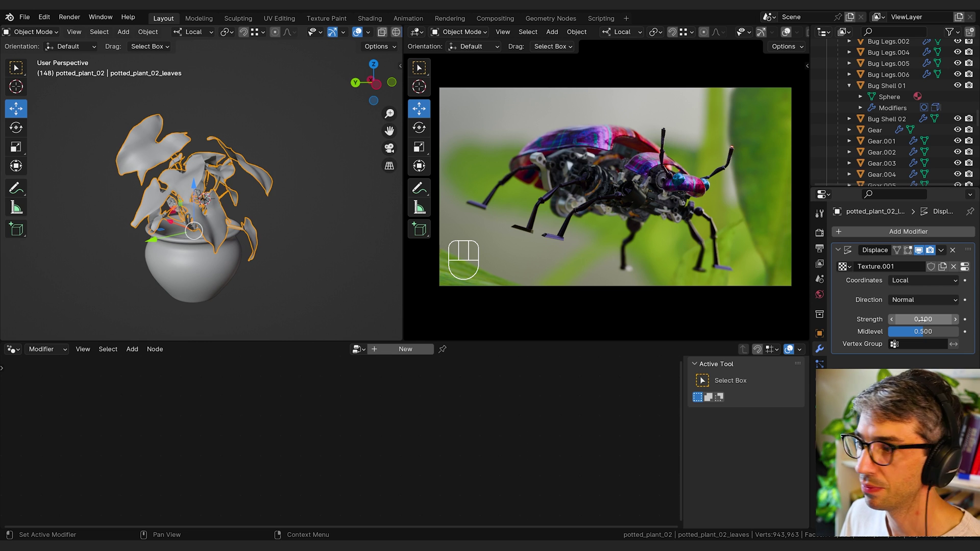
left_click(922, 319)
key("BackSpace")
type(".001")
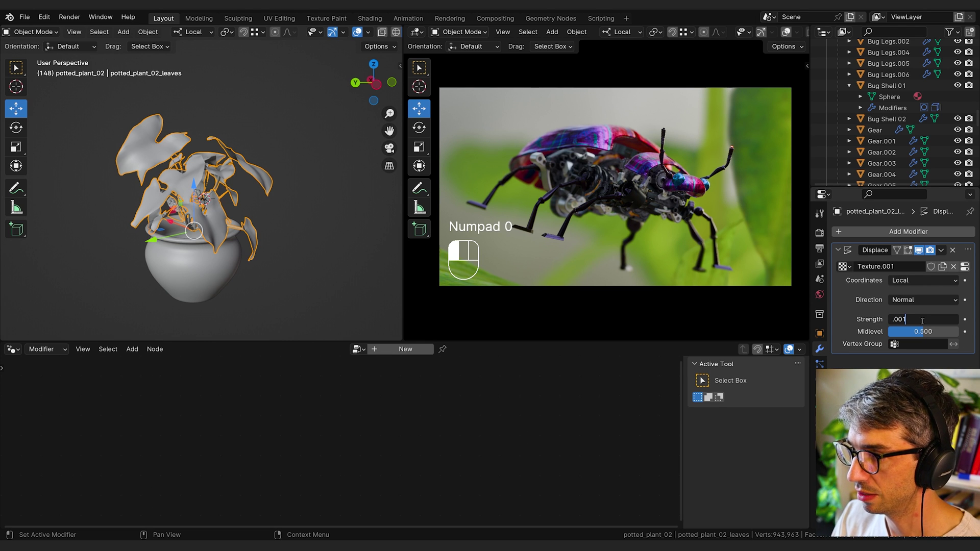
key("Return")
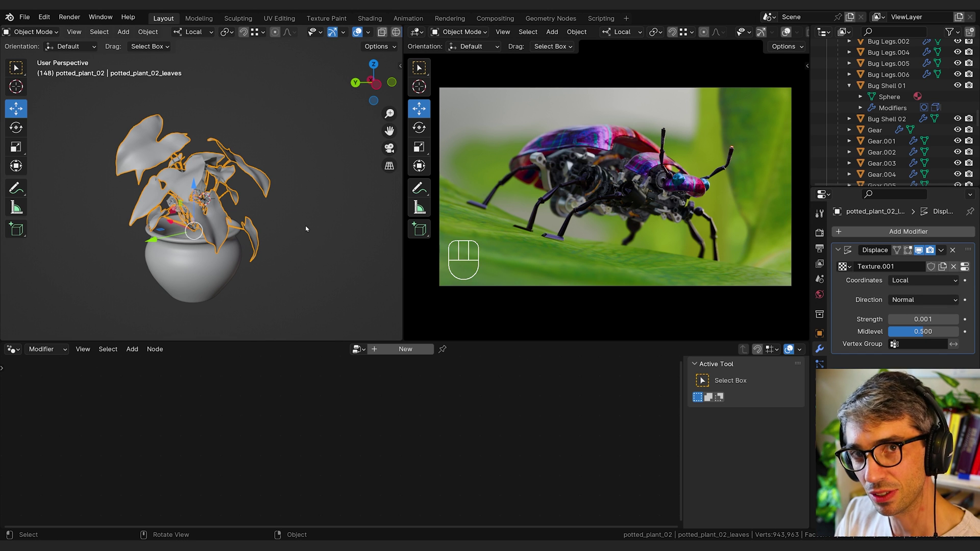
Set the Displace modifier's texture coordinates to Object and add an empty to the scene.
left_click(900, 283)
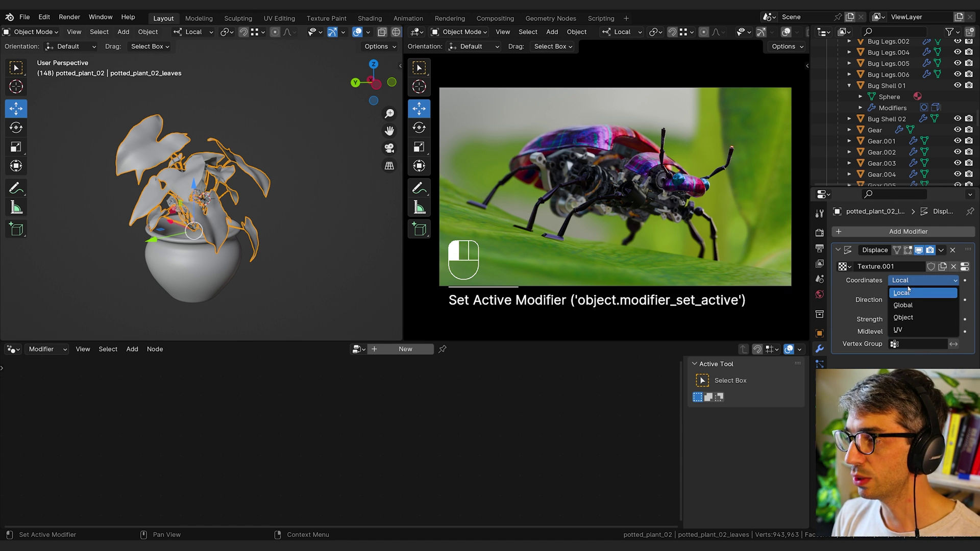
left_click(913, 319)
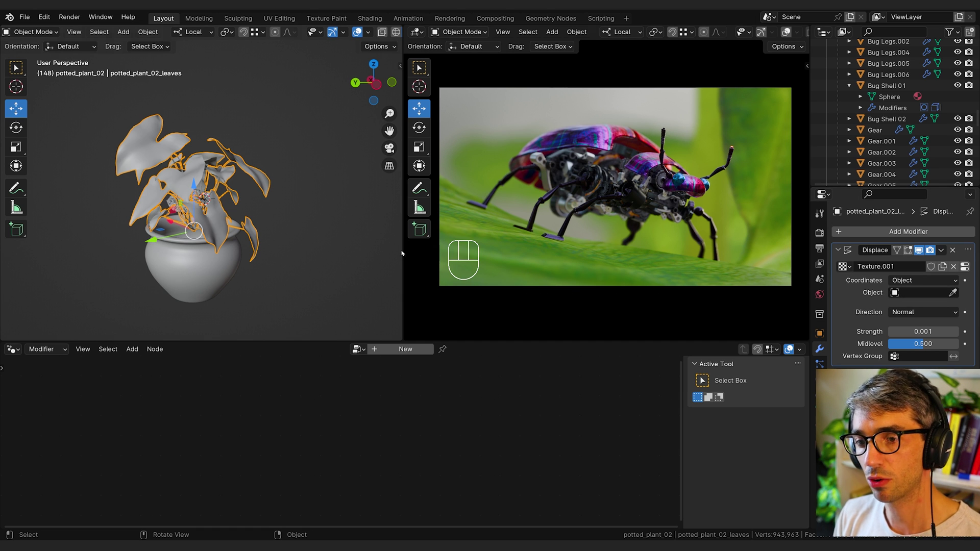
key("shift+a")
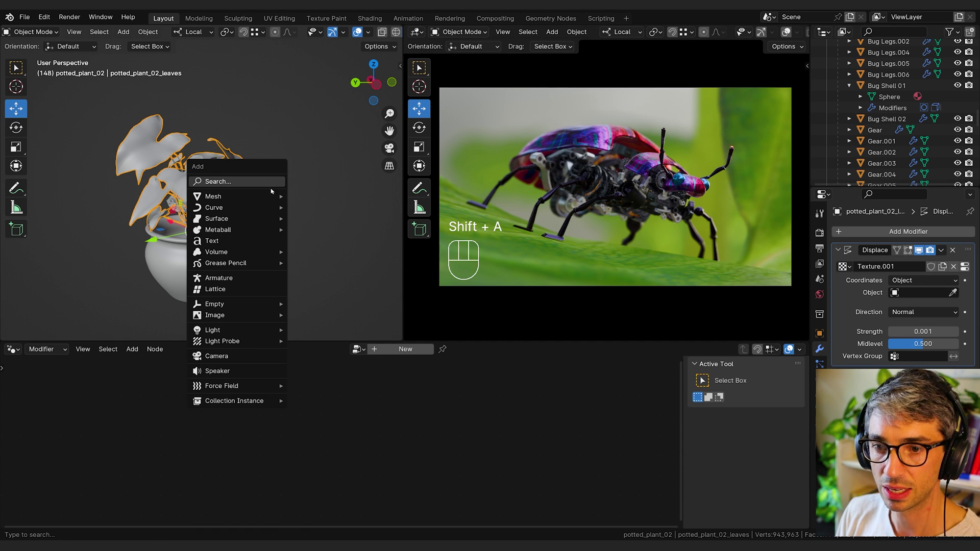
mouse_move(235, 307)
left_click(329, 303)
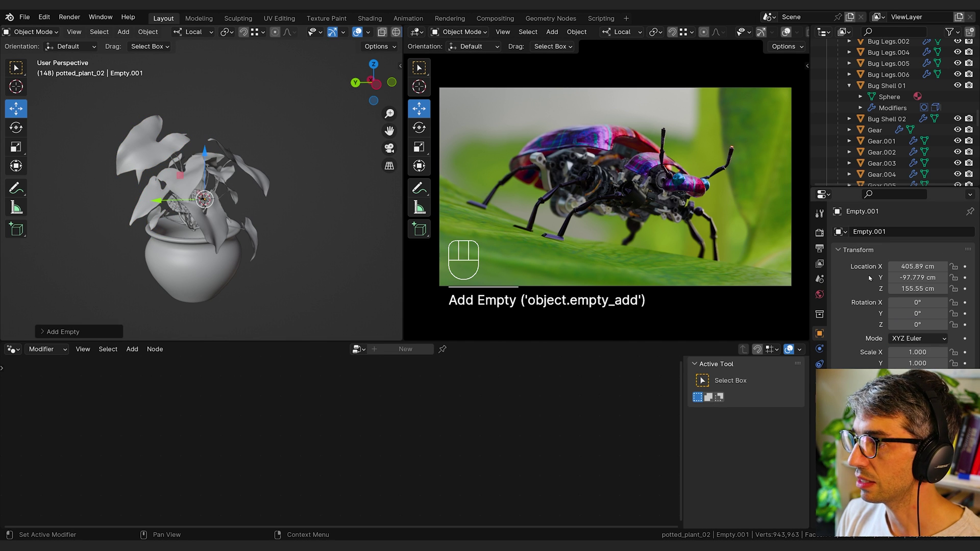
key("KP_Decimal")
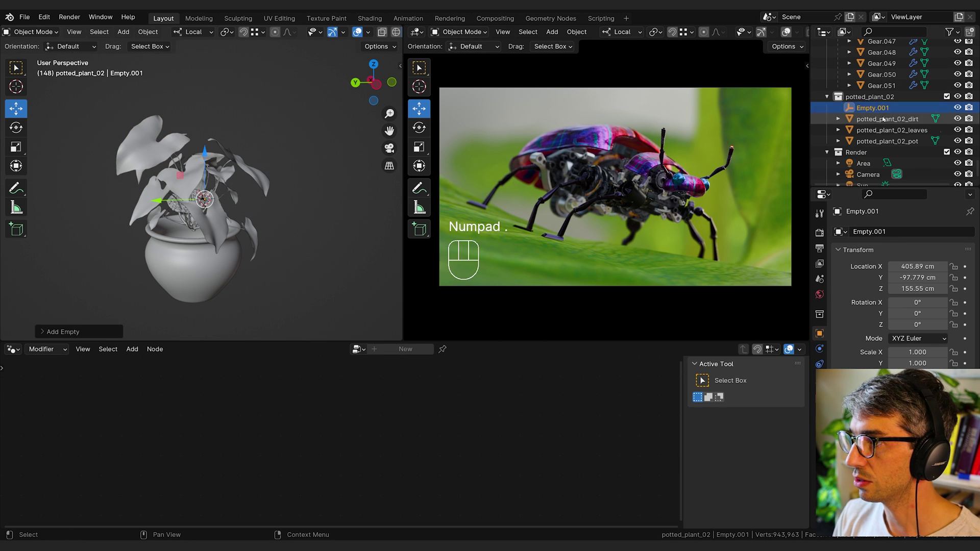
Reselect the plant leaves and assign Empty.001 as the Displace modifier's coordinate object.
left_click(660, 252)
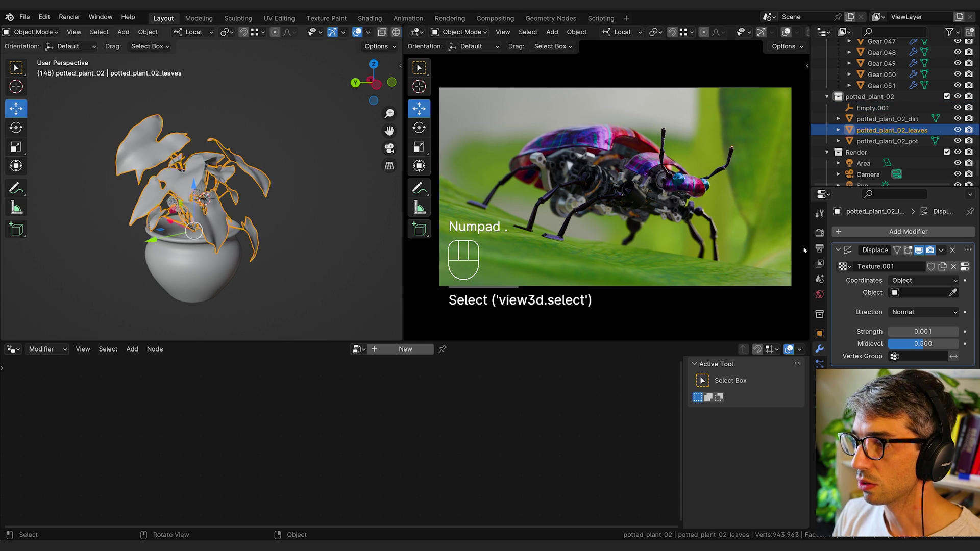
left_click(907, 293)
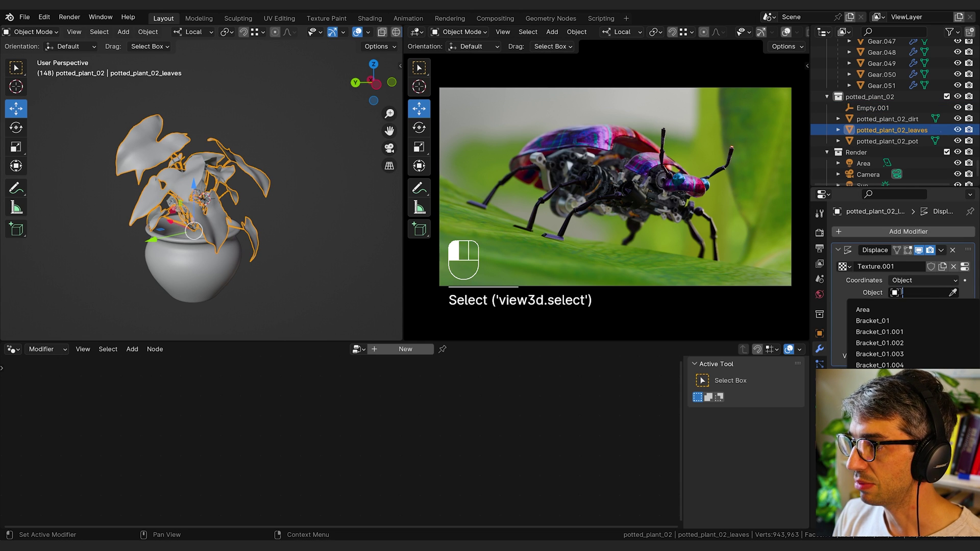
type("e")
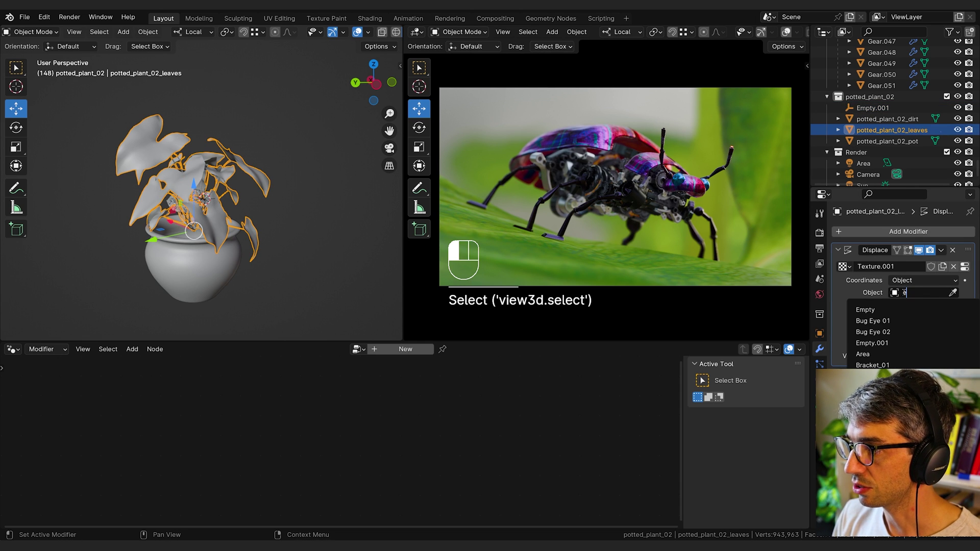
left_click(885, 343)
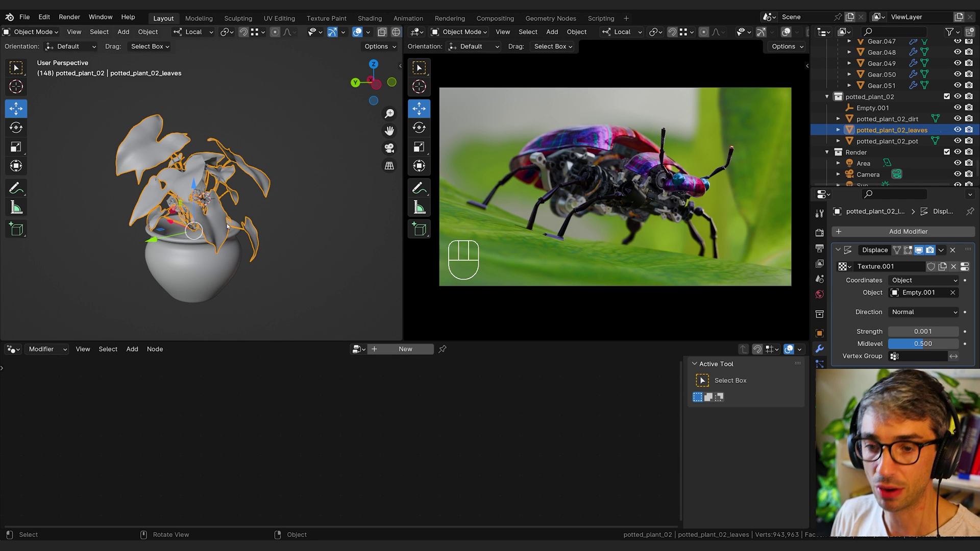
Select Empty.001 and lower its Z location to about -444 cm to shift the leaf displacement.
left_click(873, 108)
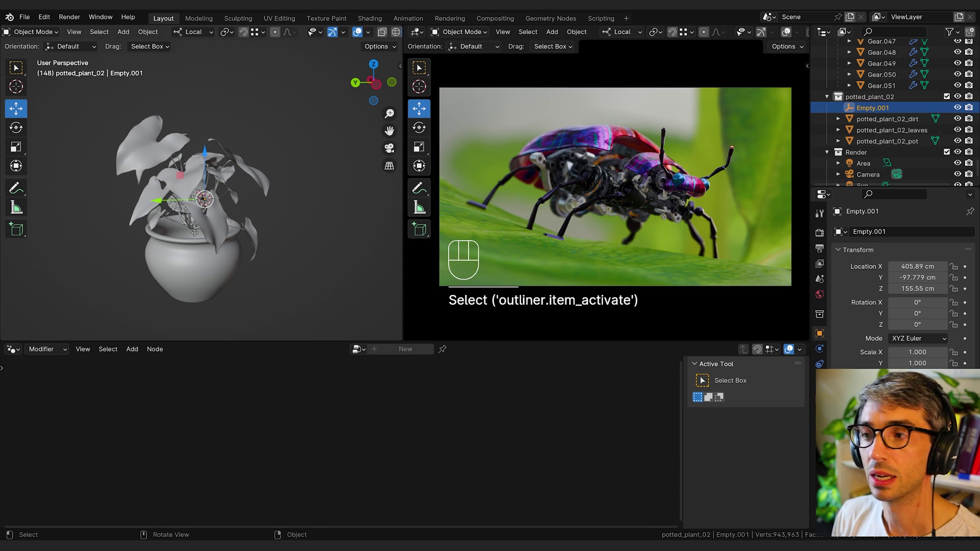
key("g")
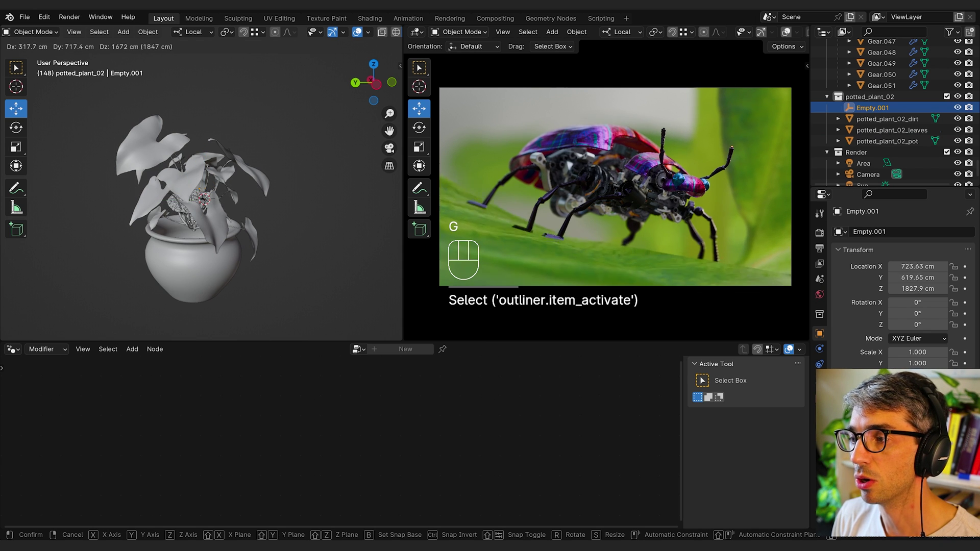
right_click(203, 209)
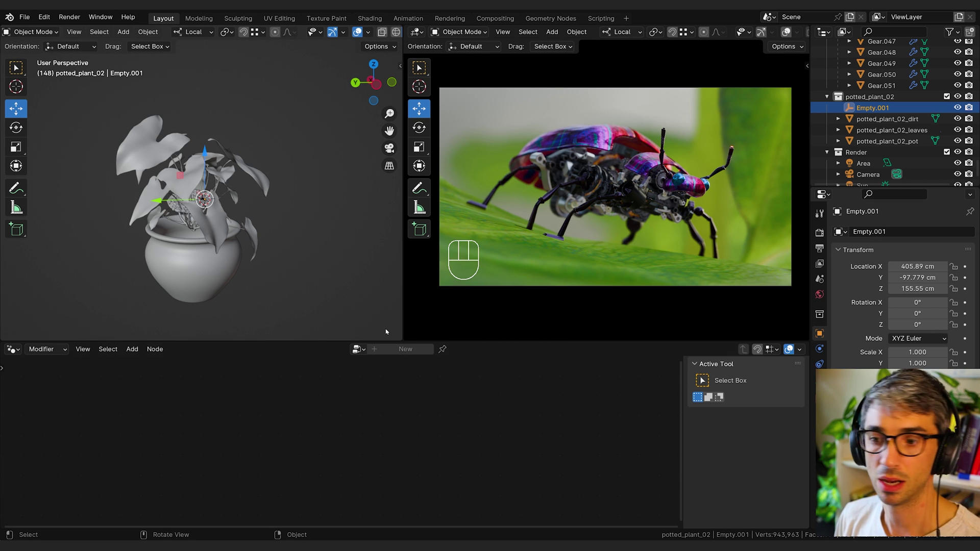
left_click_drag(917, 288, 612, 289)
Try adding a driver to Empty.001's Z location and remove it again.
left_click(925, 288)
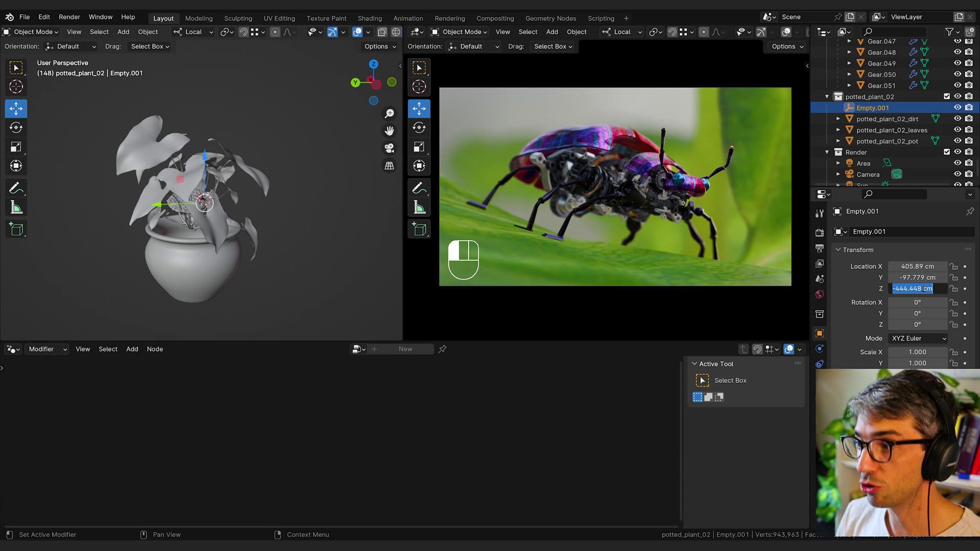
left_click(875, 298)
right_click(924, 289)
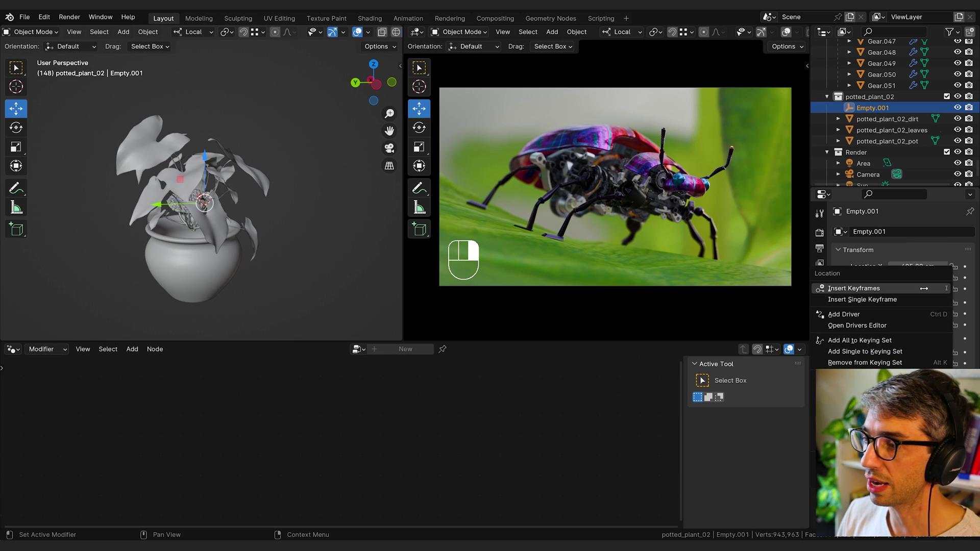
left_click(896, 313)
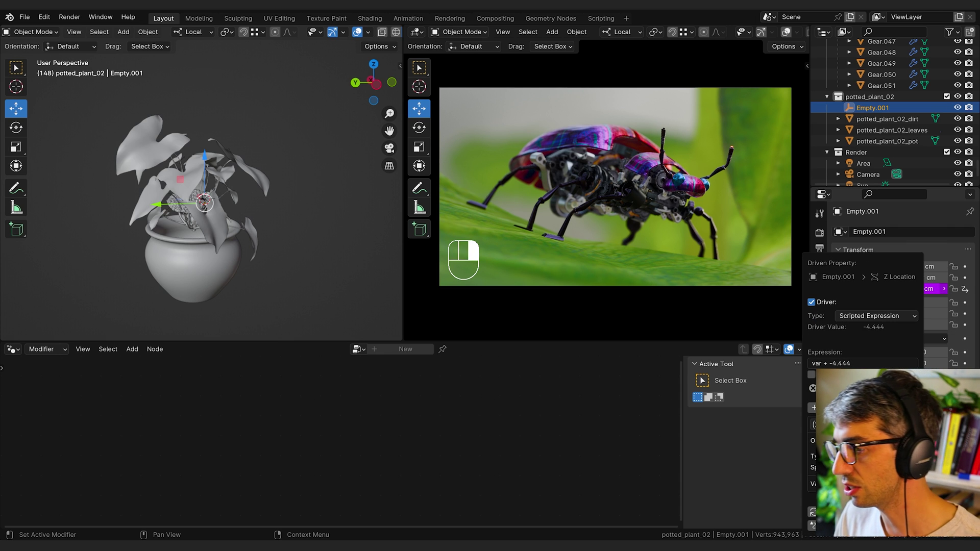
right_click(938, 289)
left_click(938, 288)
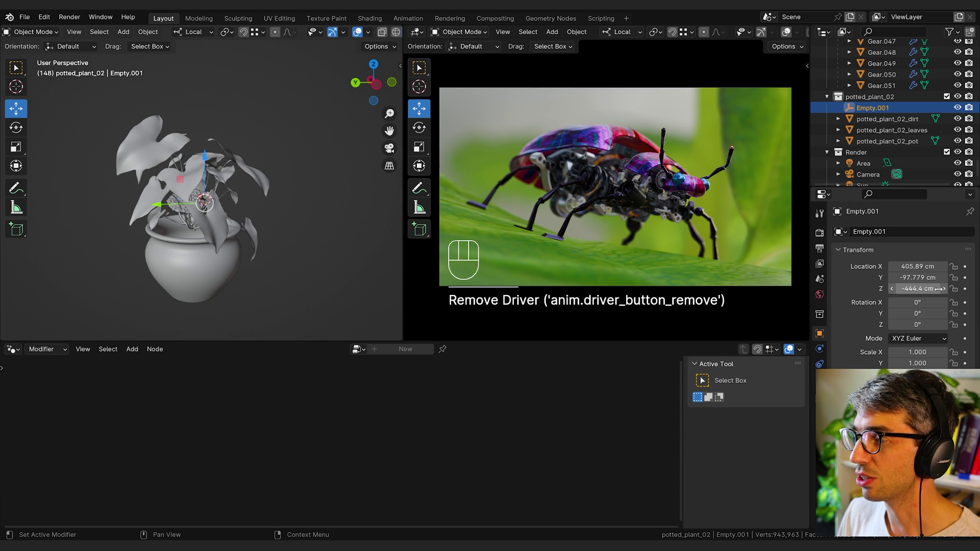
Drive Empty.001's Z location with the expression #frame.
left_click(926, 290)
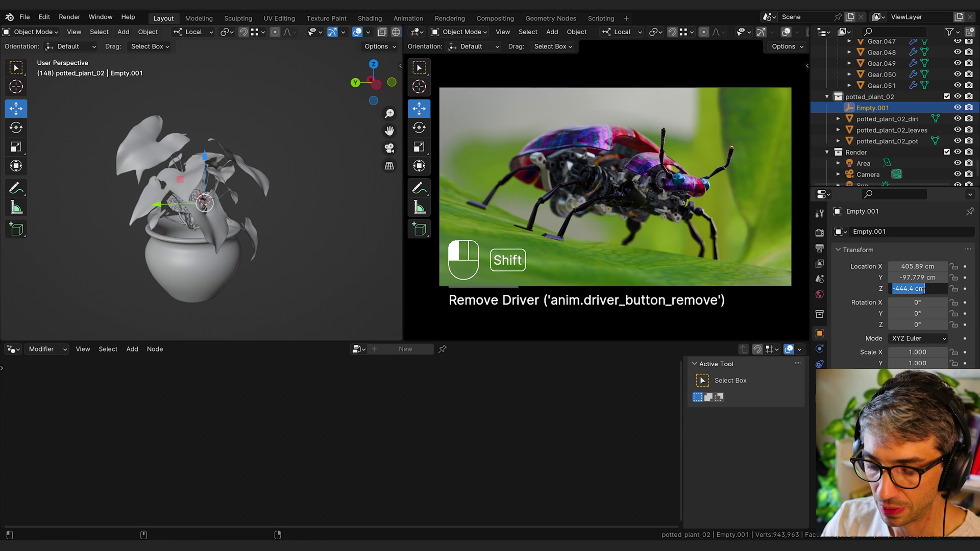
type("#")
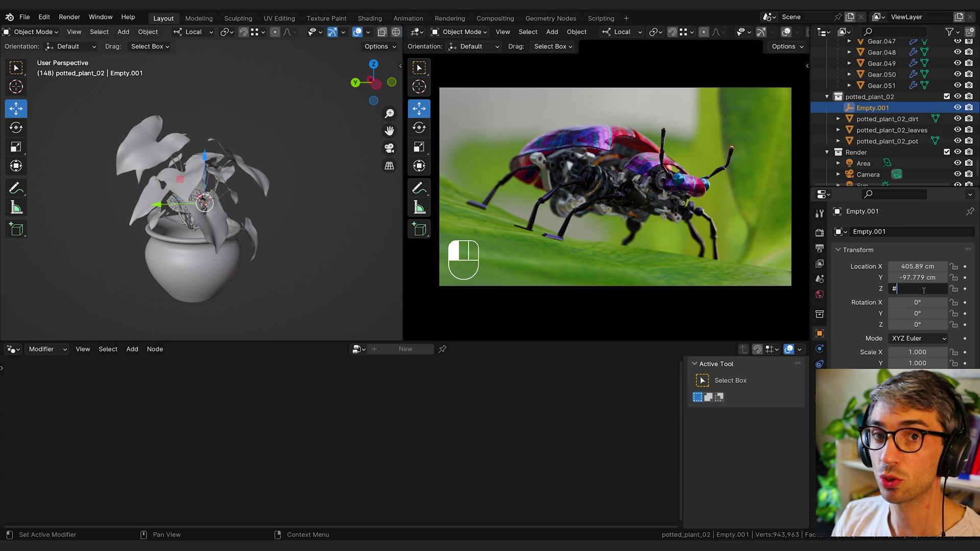
type("frame")
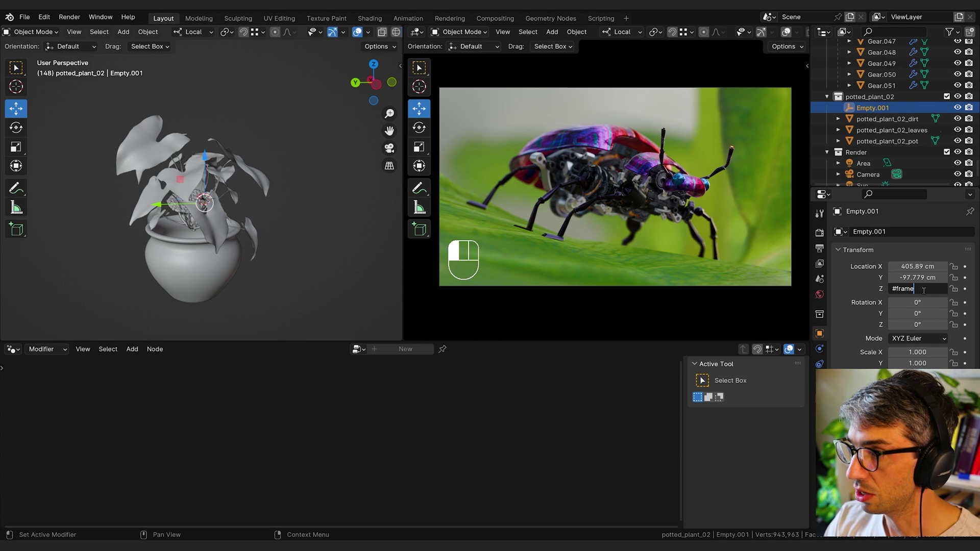
key("Return")
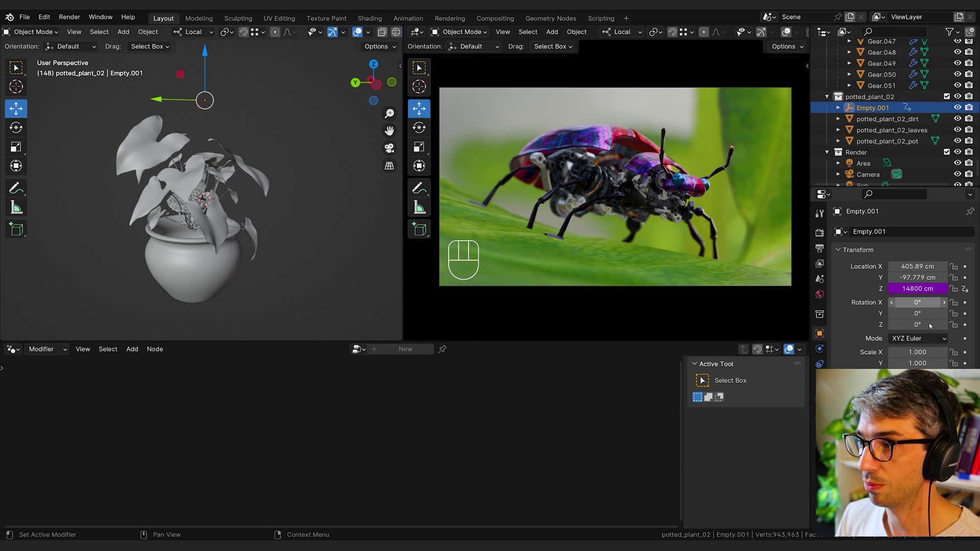
Show the Timeline in the lower editor, scrub back through the frames and play the animation to check Empty.001's movement.
left_click(13, 349)
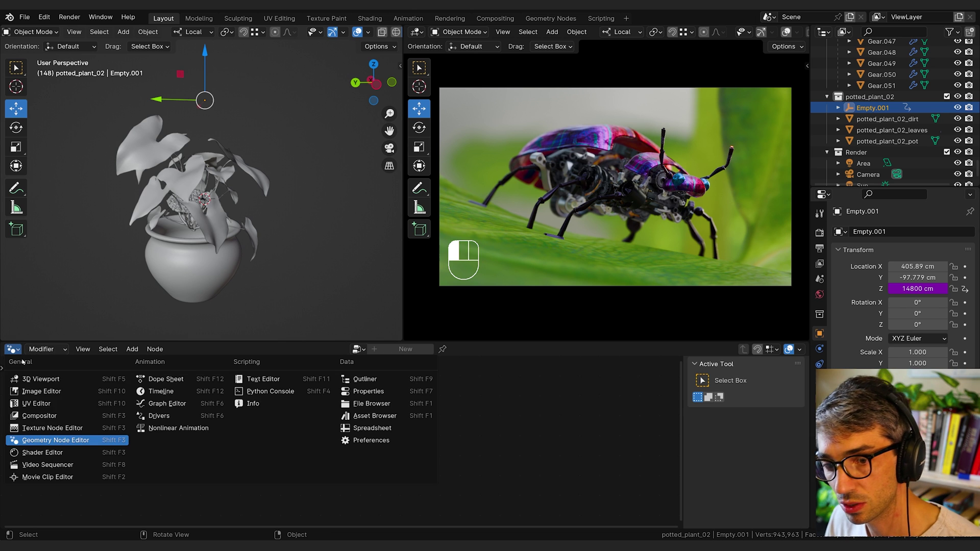
left_click(191, 404)
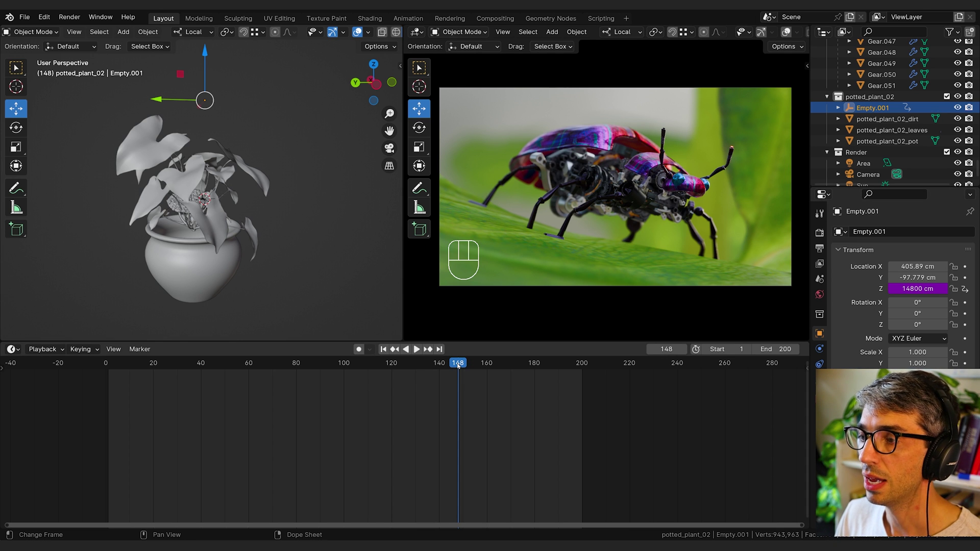
left_click_drag(458, 366, 317, 367)
key("space")
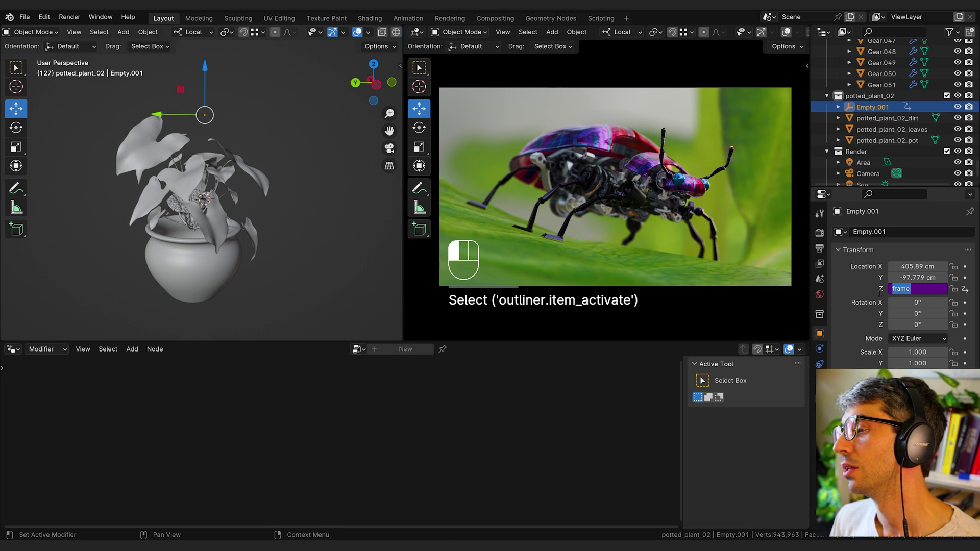
Change the driver expression on Empty.001's Z location to frame*.1 to slow its movement.
key("Escape")
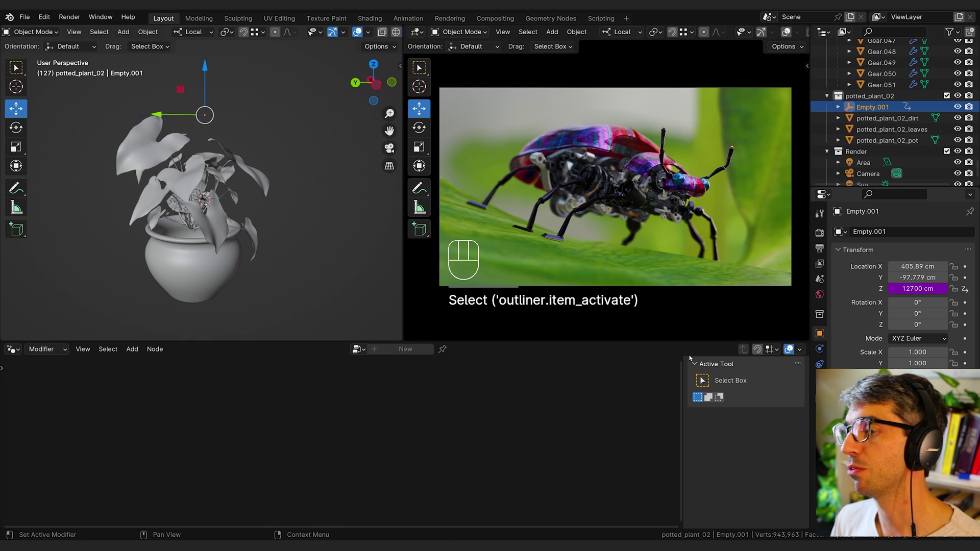
left_click(928, 290)
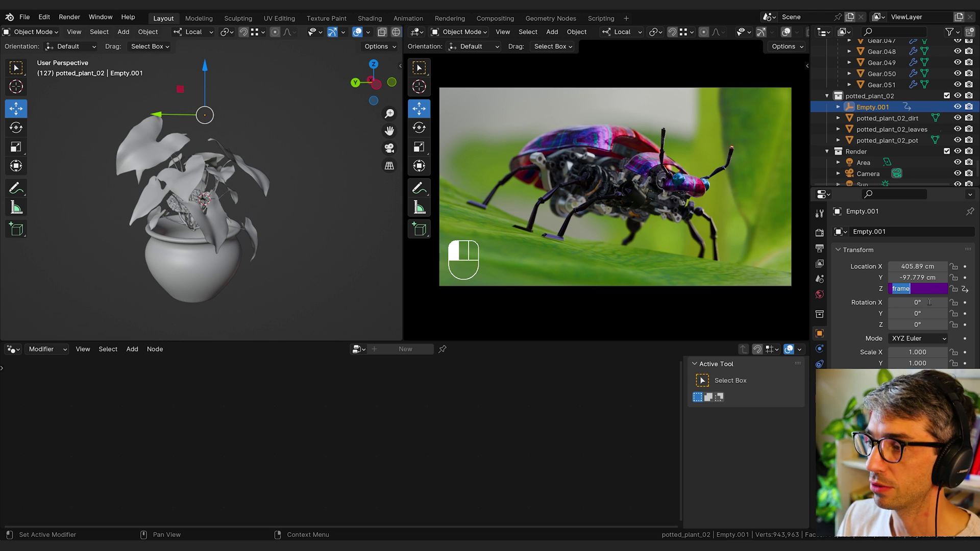
key("Right")
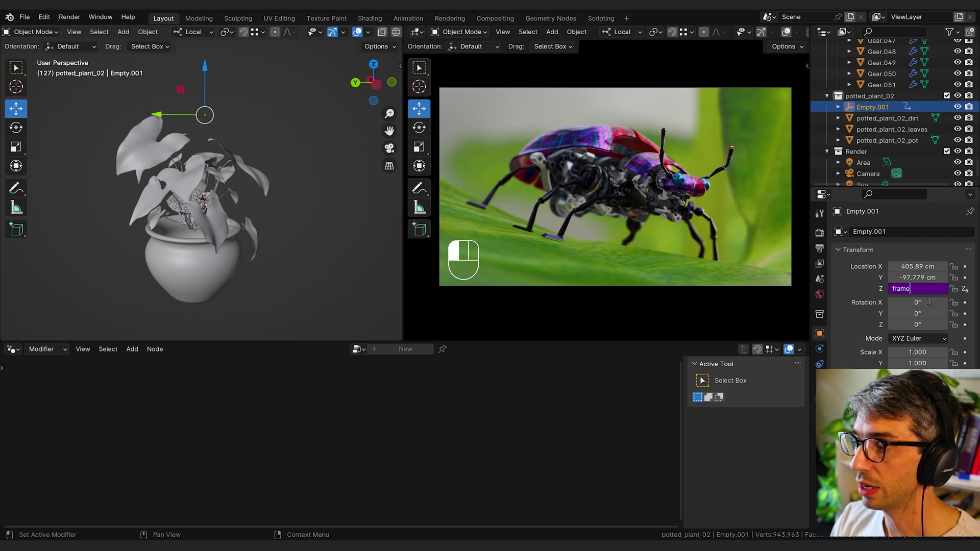
type("*")
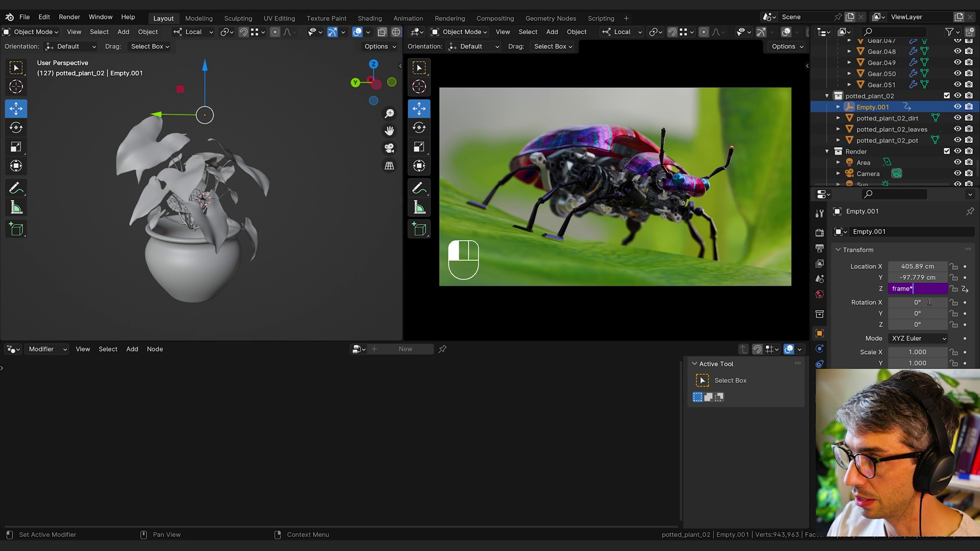
type("10")
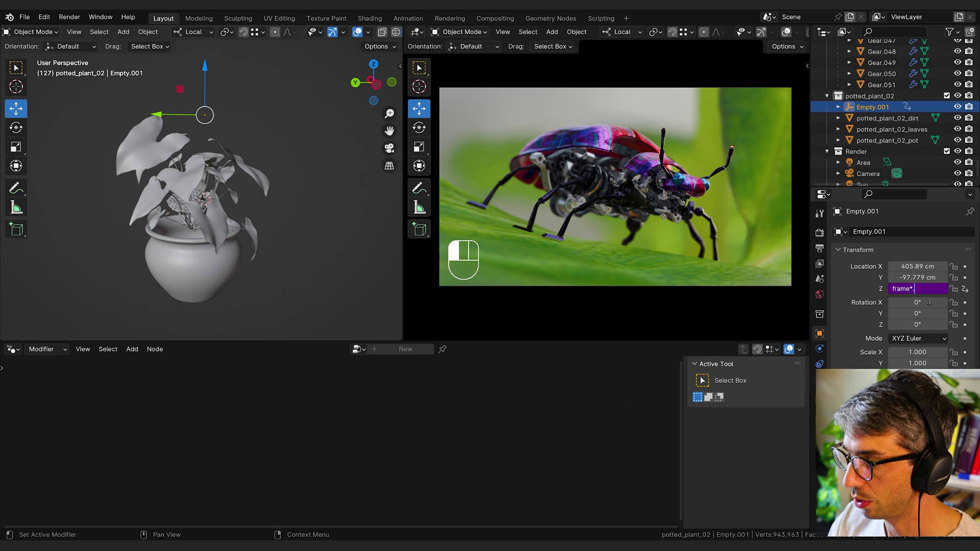
key("Return")
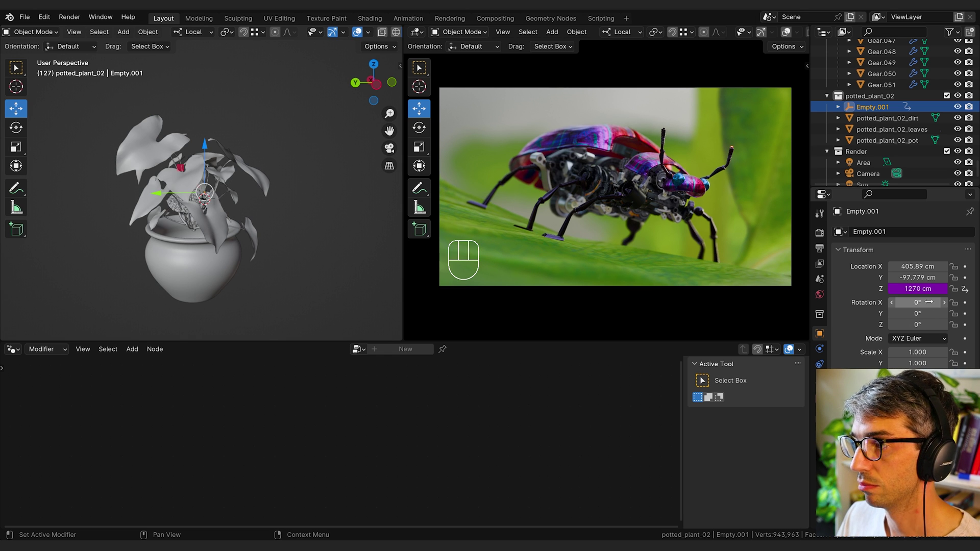
Play the animation to check the leaf movement, stop it and reopen the Z location driver expression.
key("space")
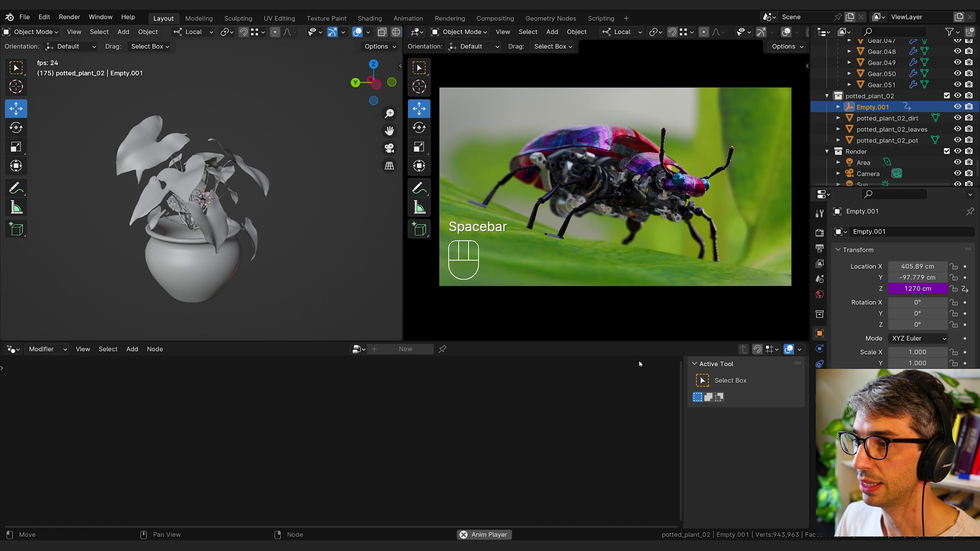
key("space")
double_click(917, 289)
left_click(917, 290)
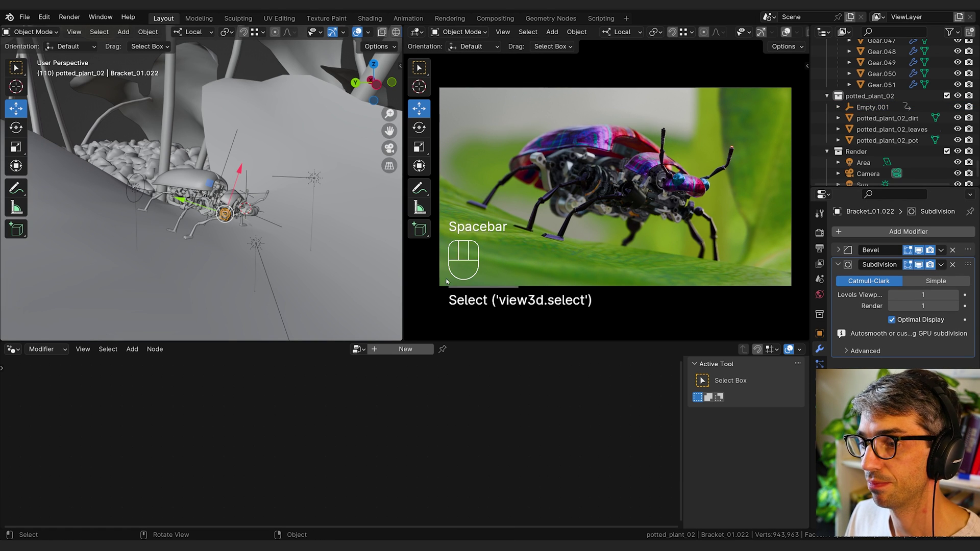
Widen the camera viewport and select the gear just behind the bug's head.
left_click_drag(403, 280, 350, 279)
left_click_drag(350, 278, 337, 278)
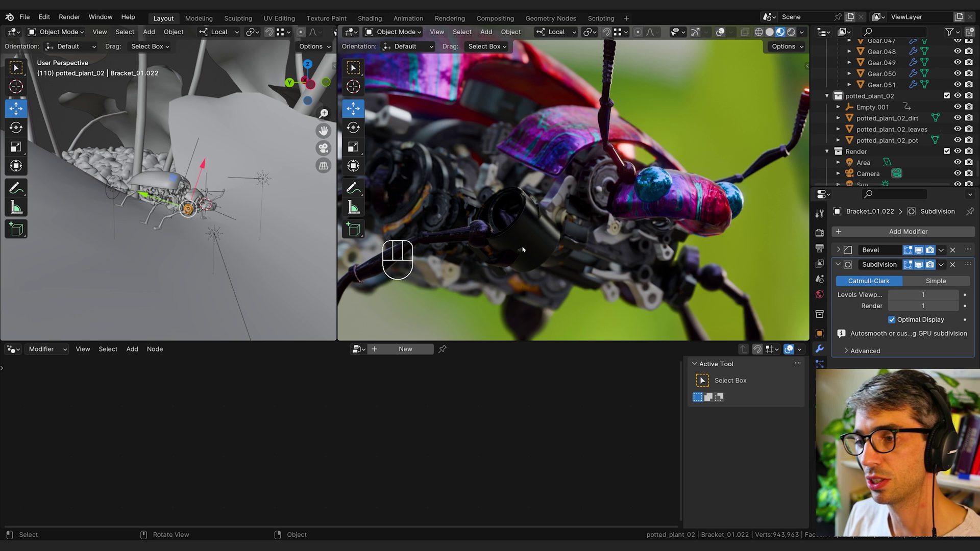
left_click(576, 241)
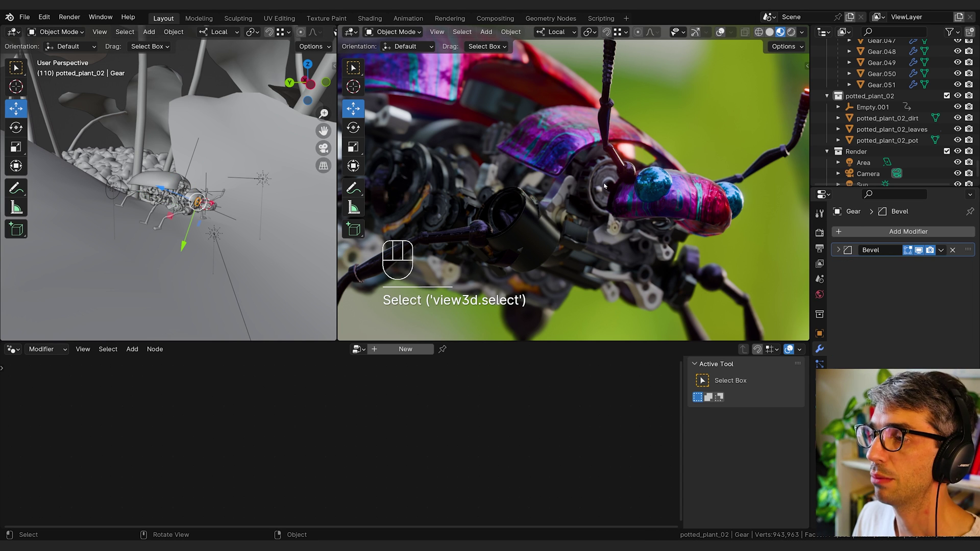
Add a Geometry Nodes modifier to the gear with a new node group named Rotater.
left_click(916, 233)
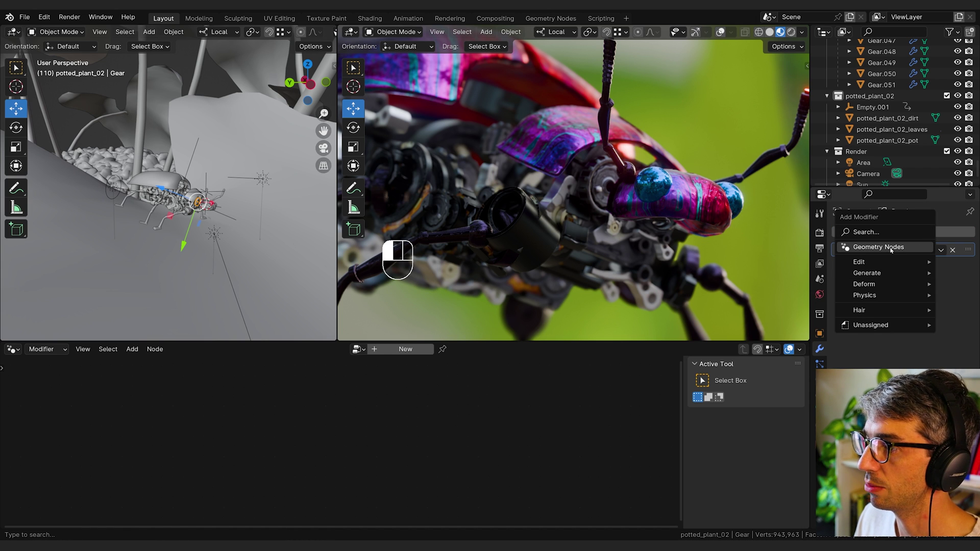
left_click(895, 250)
left_click(923, 282)
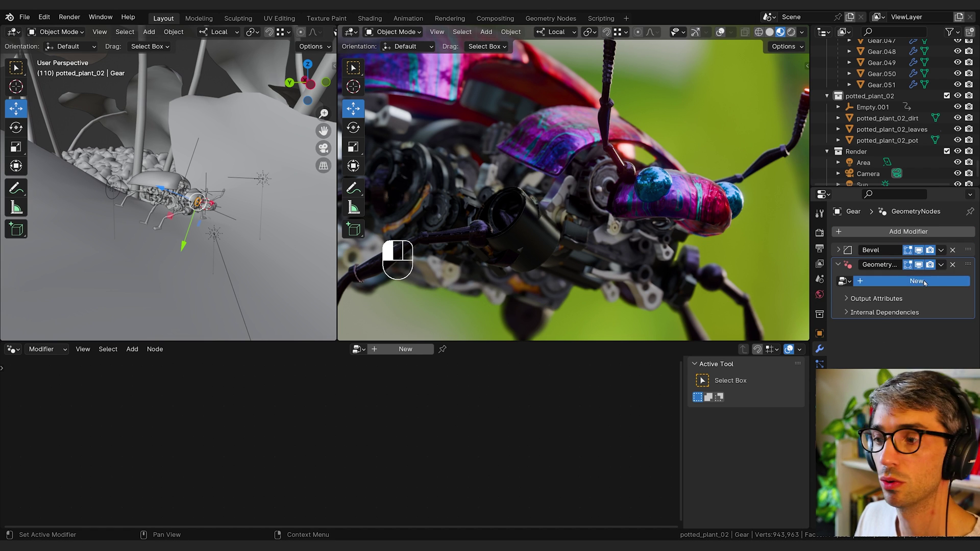
double_click(385, 350)
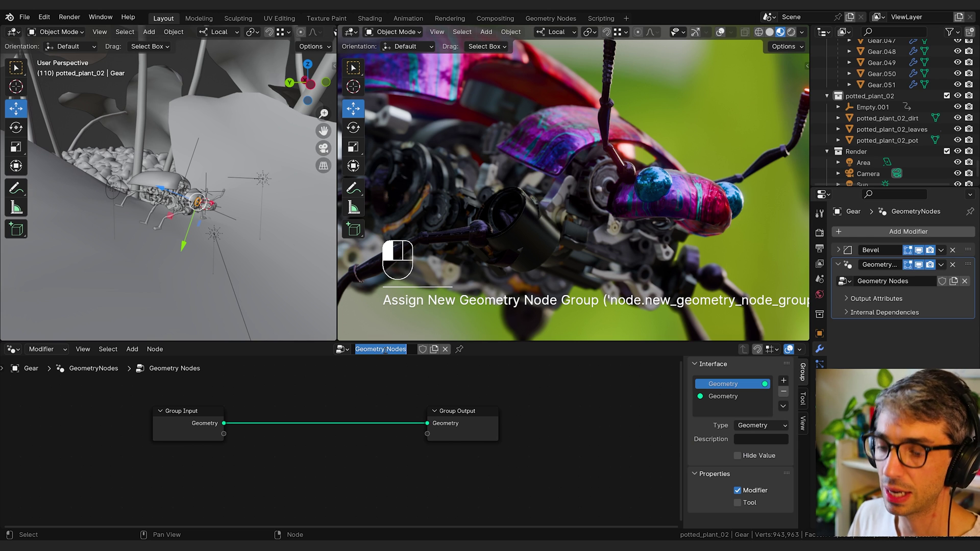
type("Ro")
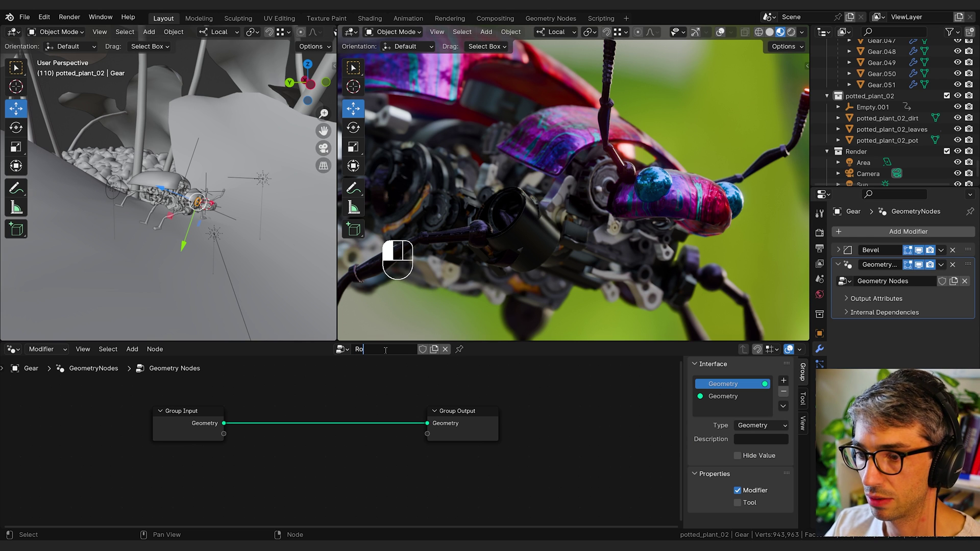
type("tater")
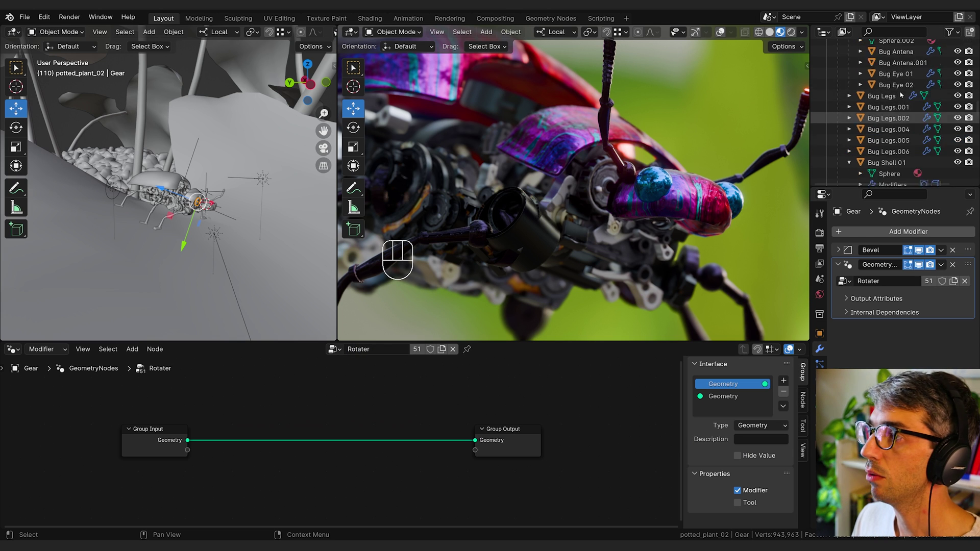
Select all gears from Gear to Gear.051 with Gear active, and open the extra options of its Geometry Nodes modifier.
scroll(882, 107, "down", 3)
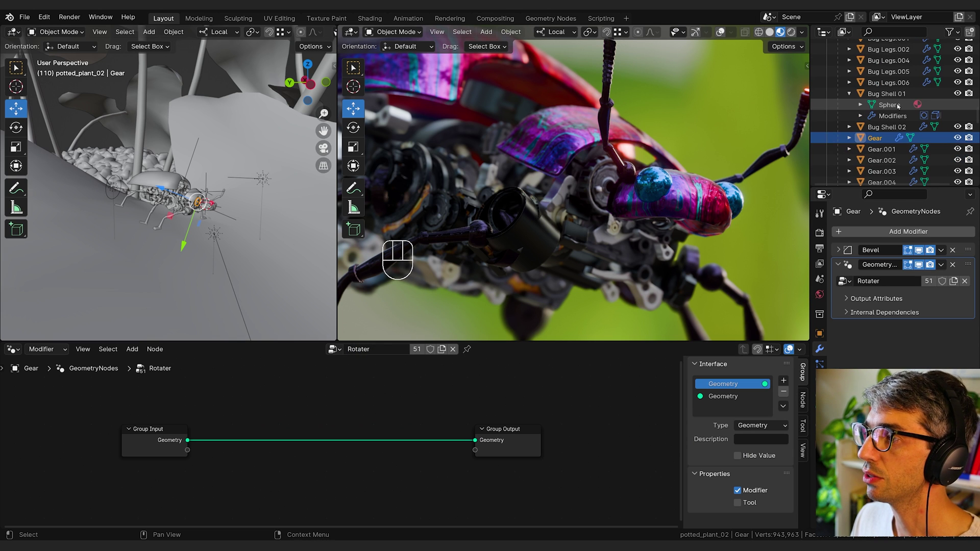
left_click(876, 136)
scroll(878, 136, "down", 18)
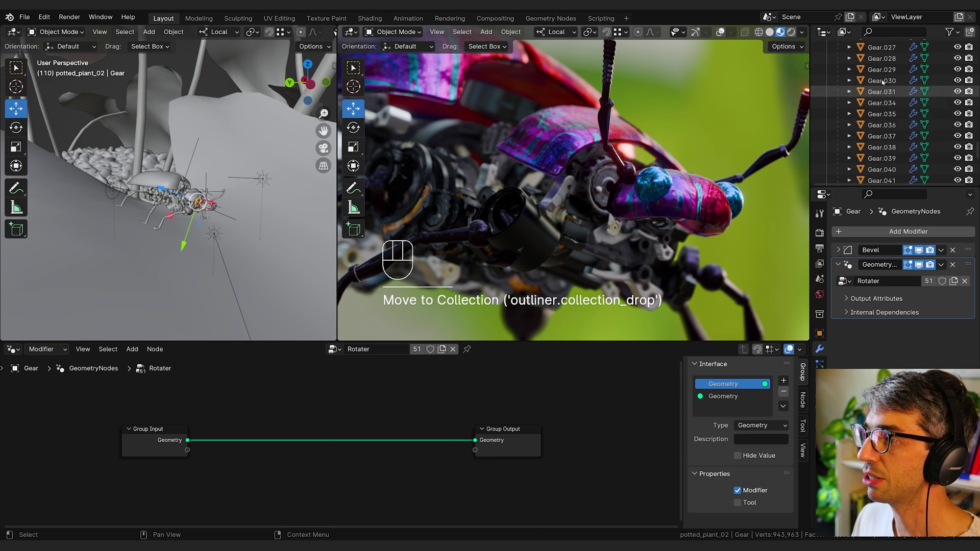
scroll(882, 81, "down", 6)
left_click(882, 94, "shift")
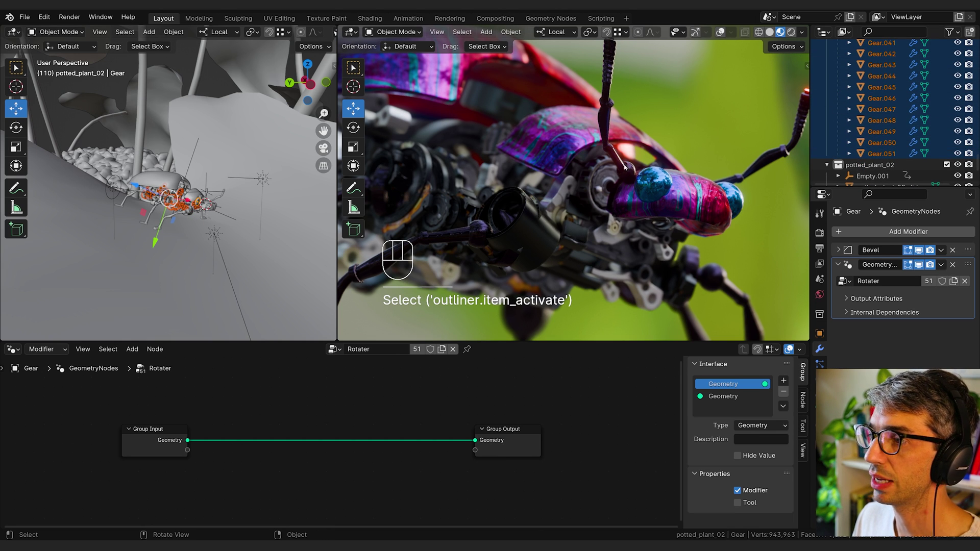
left_click(940, 264)
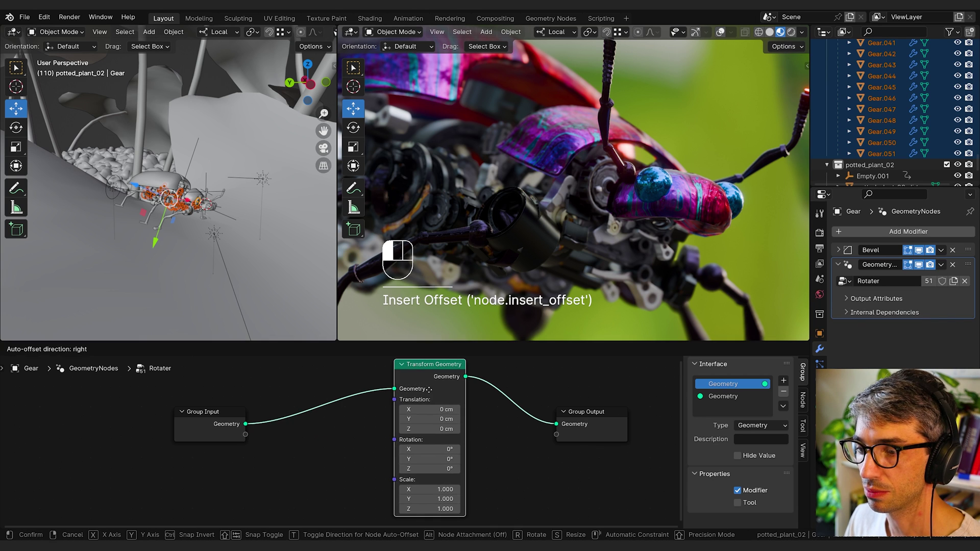
Place the Transform Geometry node between Group Input and Group Output and set its Z rotation to about 34°.
mouse_move(427, 466)
left_mouse_down()
mouse_move(457, 471)
mouse_move(429, 470)
mouse_move(442, 470)
left_mouse_up()
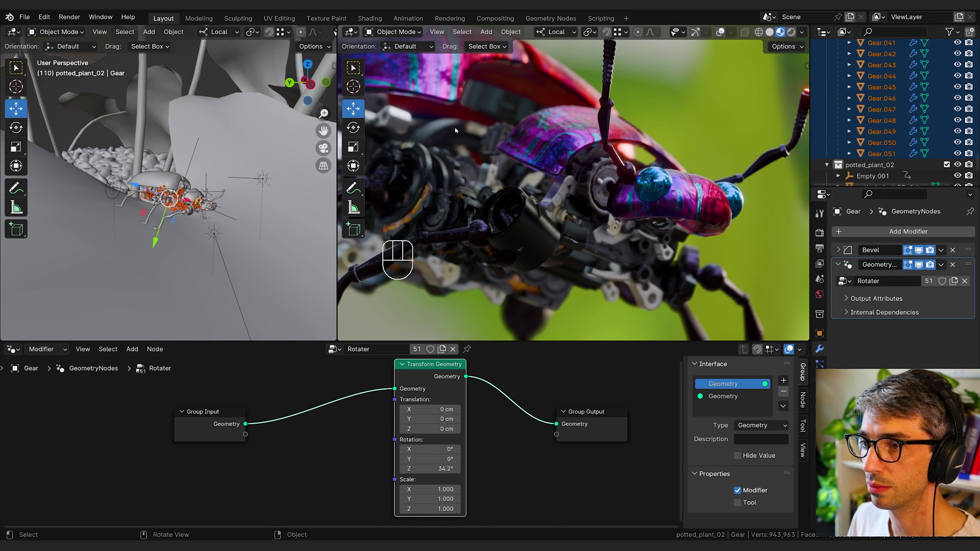
left_click(414, 448)
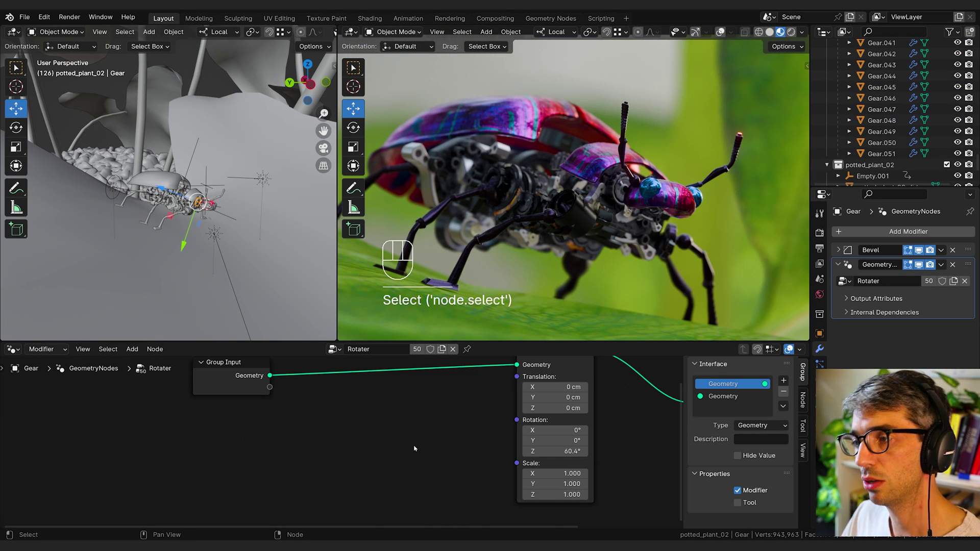
Add a Scene Time node below the Group Input node in the Rotater node group.
key("shift+a")
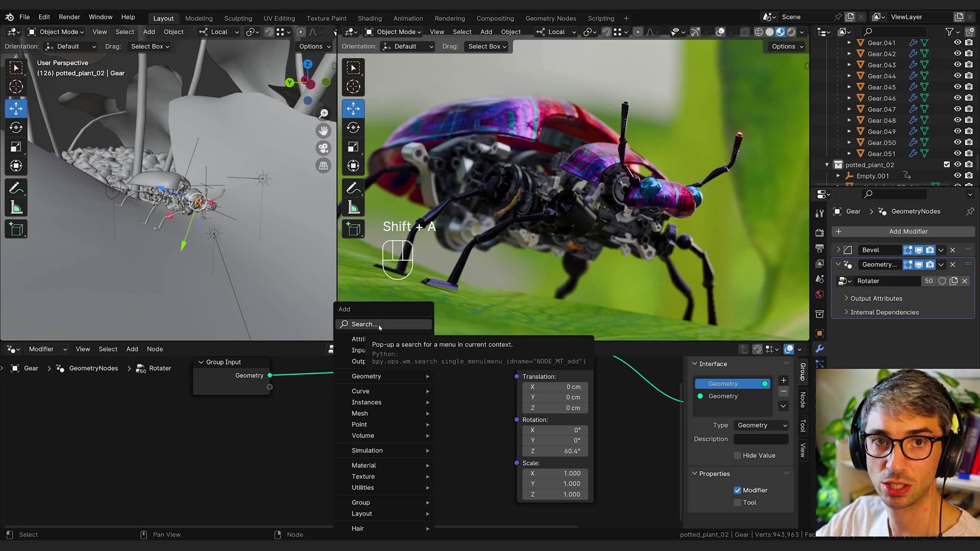
left_click(380, 325)
type("tim")
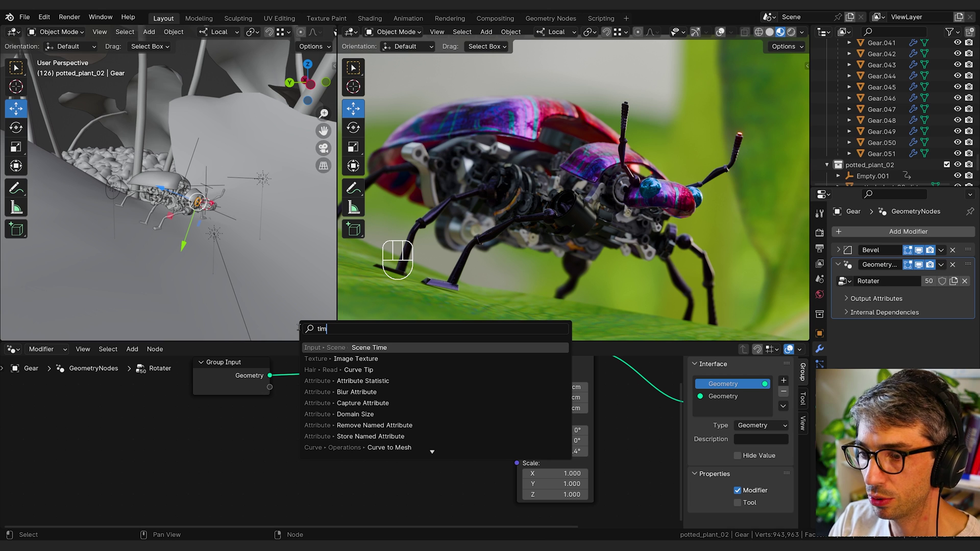
left_click(362, 347)
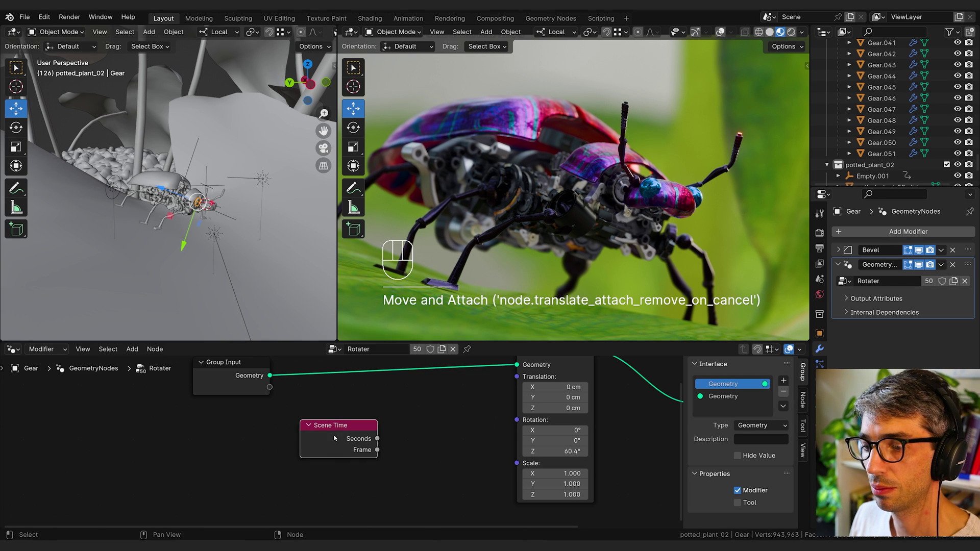
Reposition the Scene Time node and add a Combine XYZ node between it and Transform Geometry.
left_click(352, 442)
left_click(388, 452)
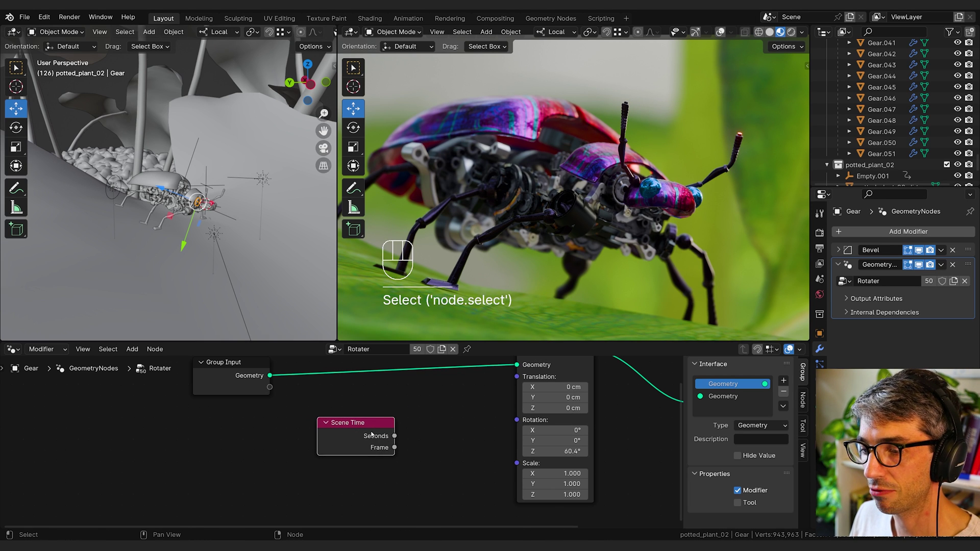
left_click_drag(372, 434, 299, 437)
key("shift+a")
left_click(368, 324)
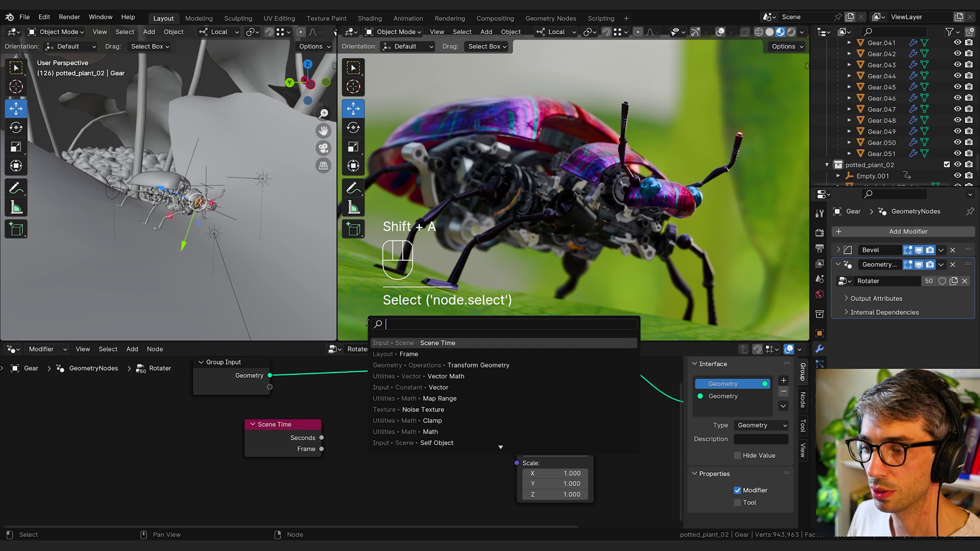
type("combi")
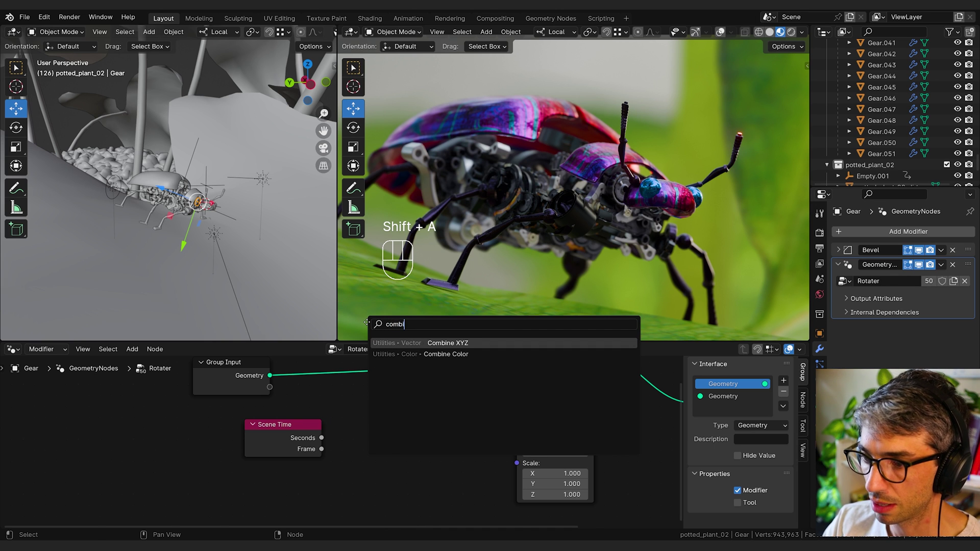
key("Return")
left_click(389, 401)
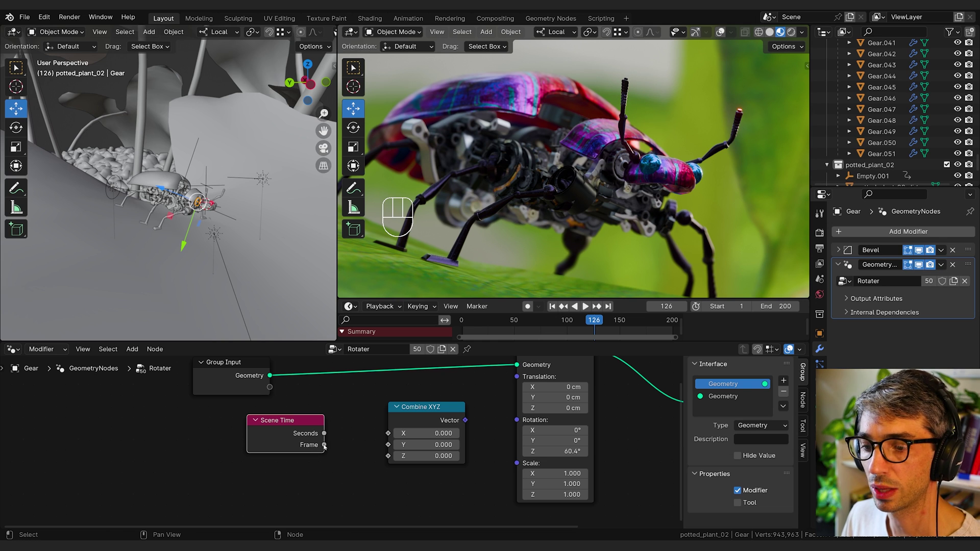
Drive Transform Geometry's Z rotation from Scene Time's Frame output through Combine XYZ, and preview the animation.
left_click_drag(325, 445, 363, 407)
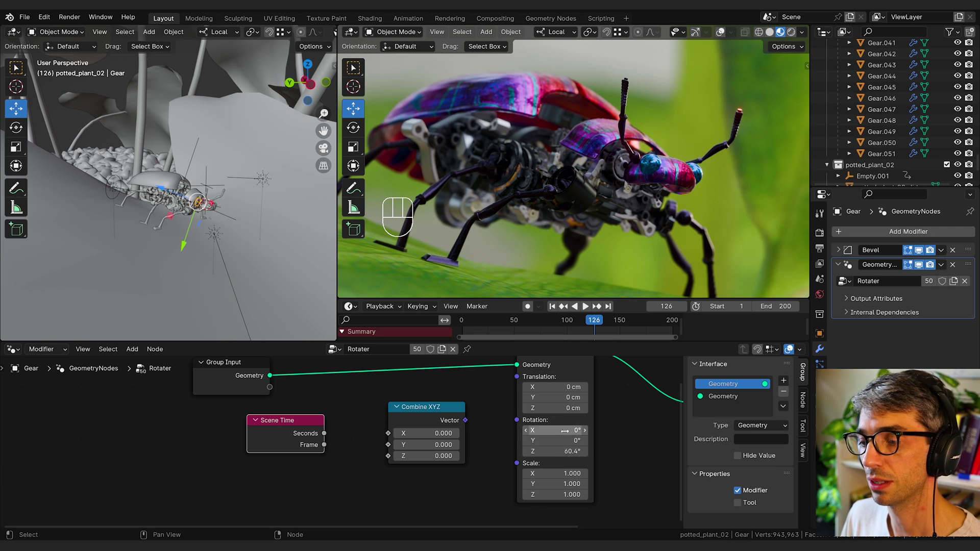
left_click_drag(324, 444, 404, 467)
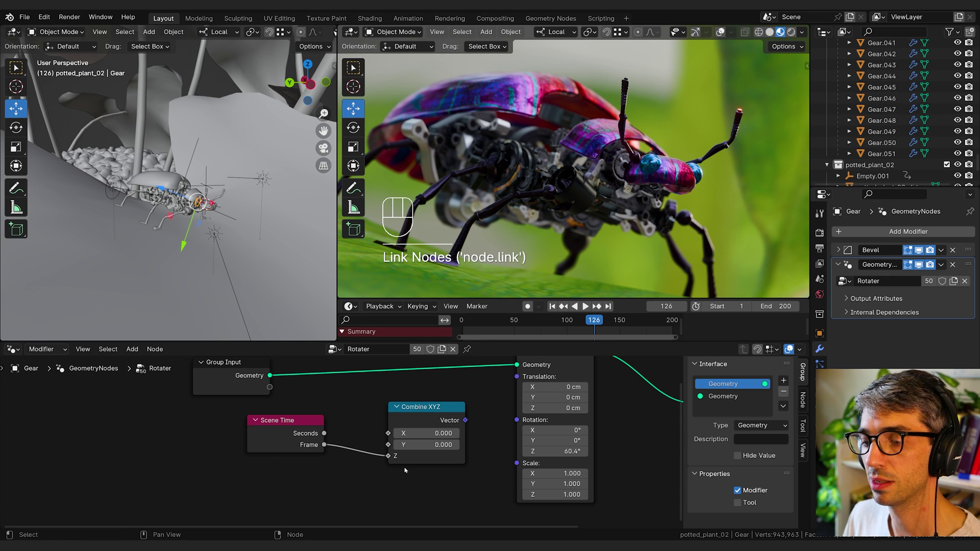
left_click(460, 424)
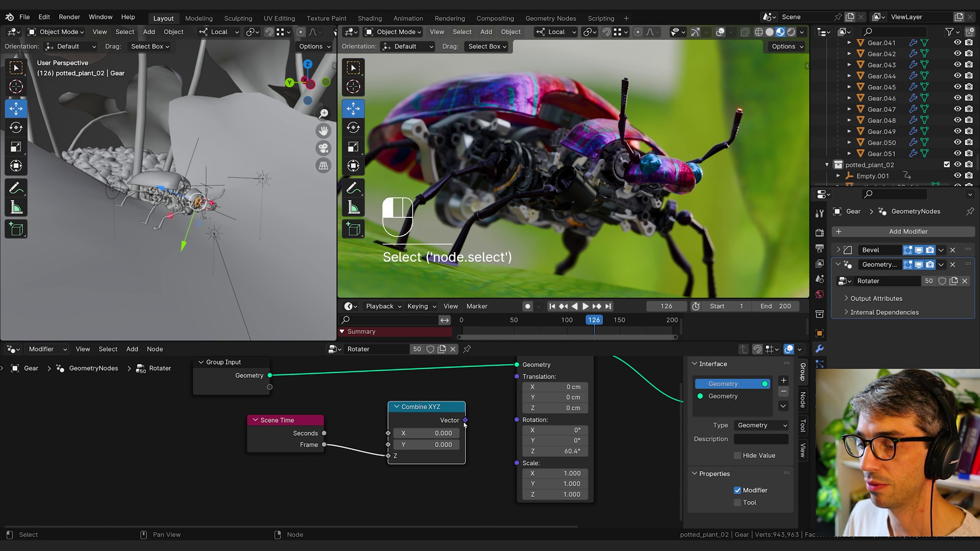
left_click_drag(465, 420, 517, 419)
key("space")
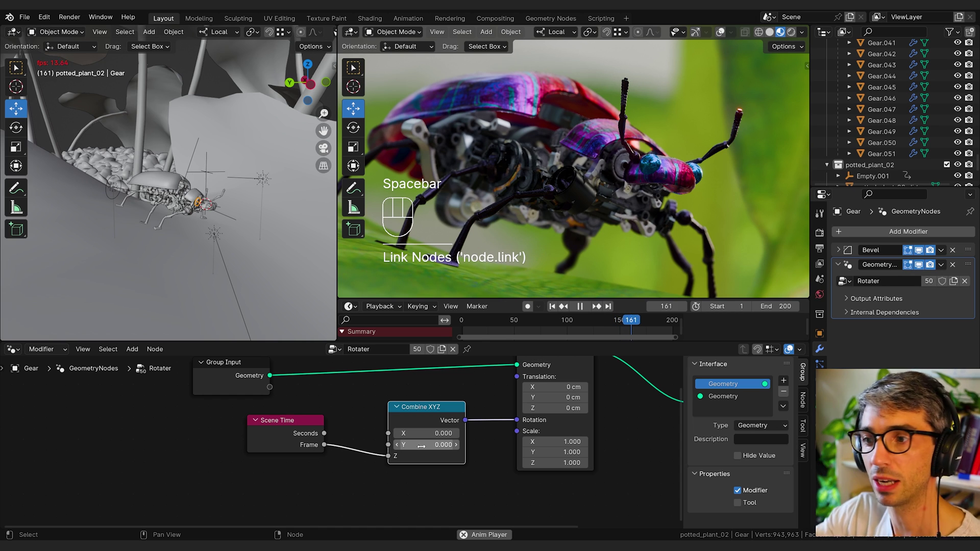
key("space")
Move Scene Time away from Combine XYZ and add an unconnected Math node below their link.
left_click(319, 440)
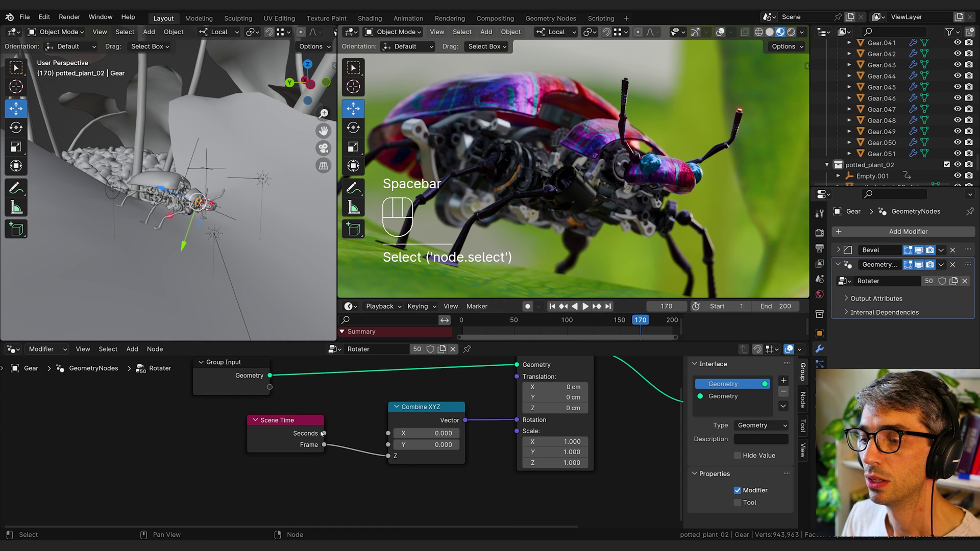
left_click_drag(324, 443, 204, 443)
middle_click_drag(357, 438, 373, 435)
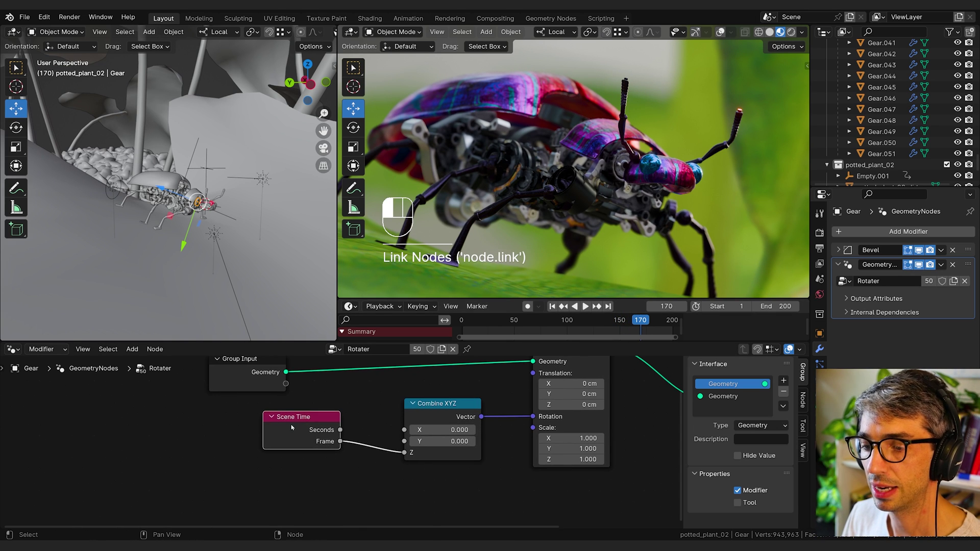
left_click_drag(291, 426, 191, 431)
key("shift+a")
left_click(303, 322)
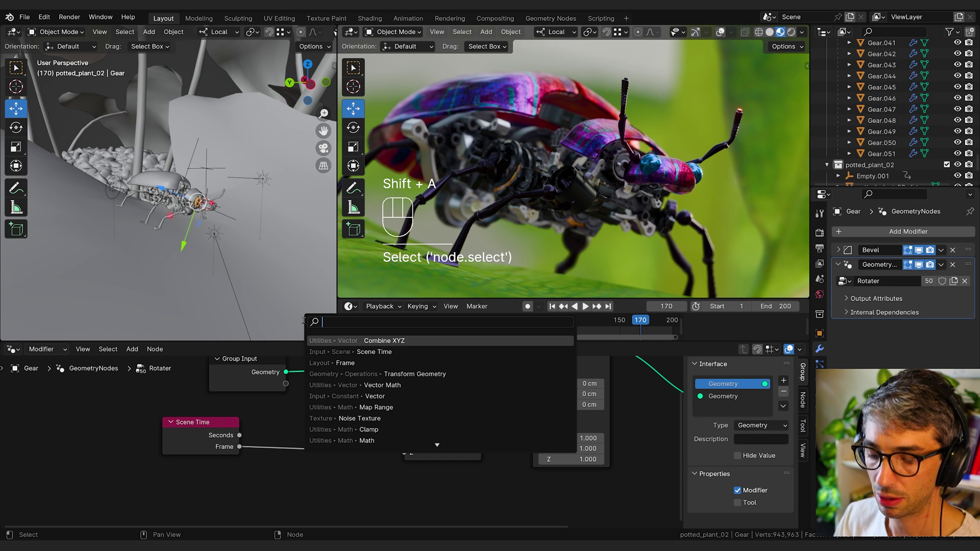
type("math")
key("Return")
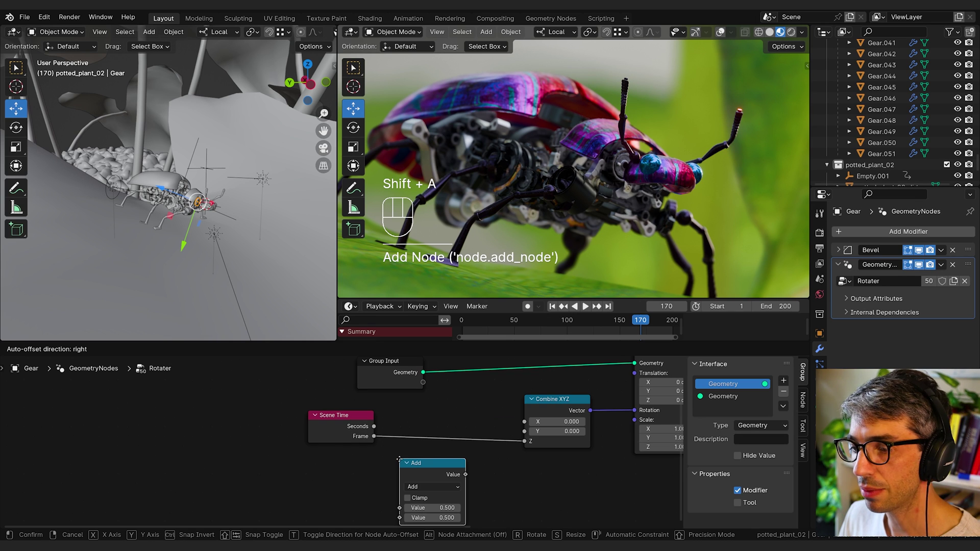
left_click(400, 463)
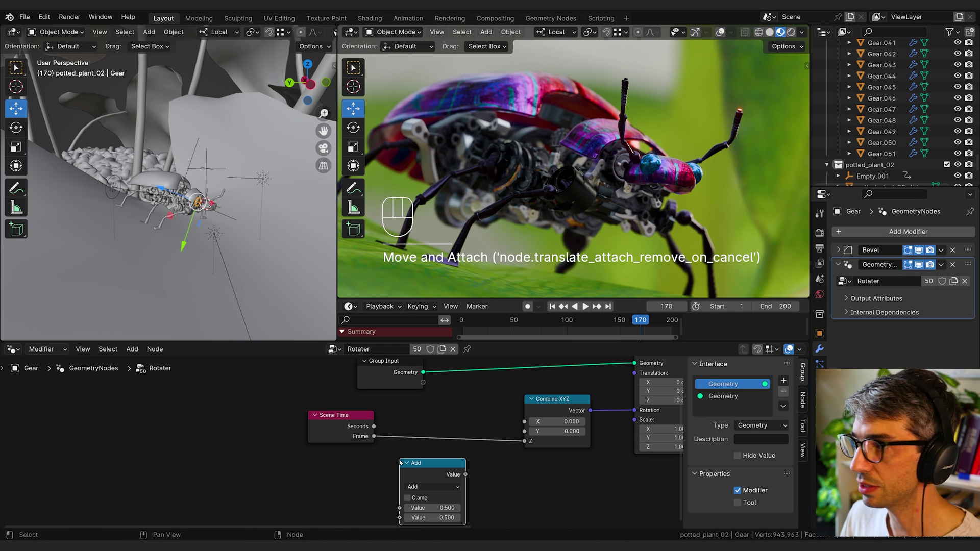
Rearrange the Scene Time, Math and Combine XYZ nodes to leave space before Transform Geometry.
middle_click_drag(400, 463, 433, 428)
left_click_drag(360, 406, 327, 406)
left_click_drag(476, 438, 465, 438)
left_click_drag(355, 408, 349, 403)
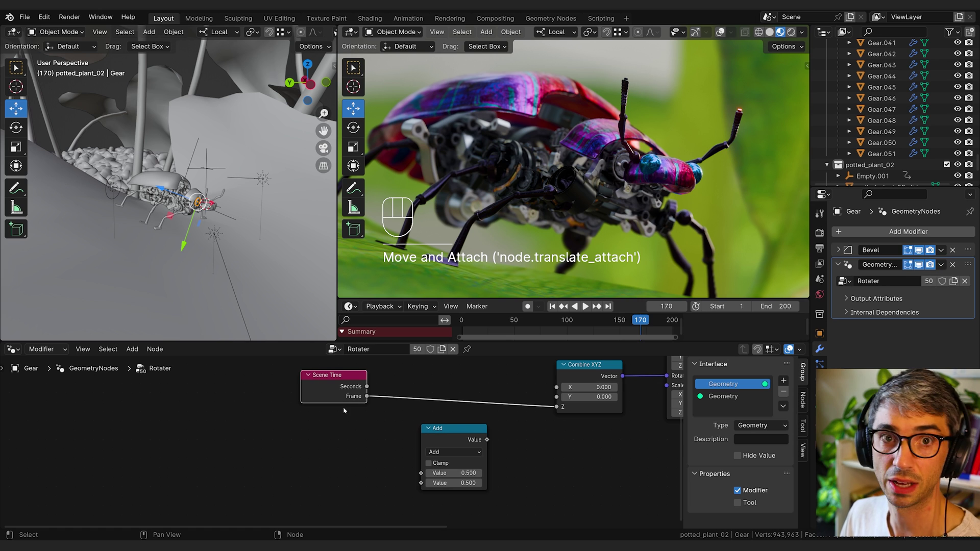
middle_click_drag(590, 426, 417, 432)
left_click_drag(409, 376, 369, 378)
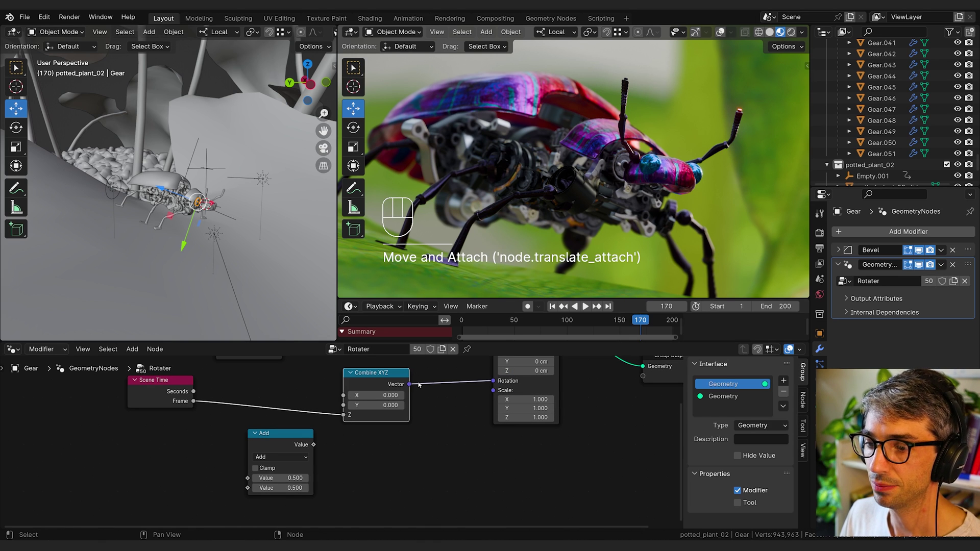
middle_click_drag(539, 393, 538, 425)
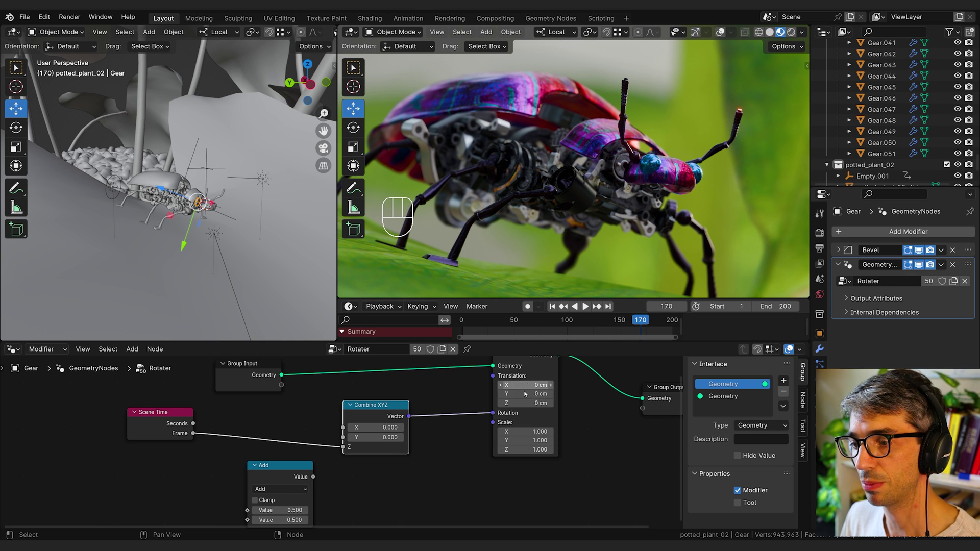
left_click(452, 431)
left_click_drag(378, 411, 369, 410)
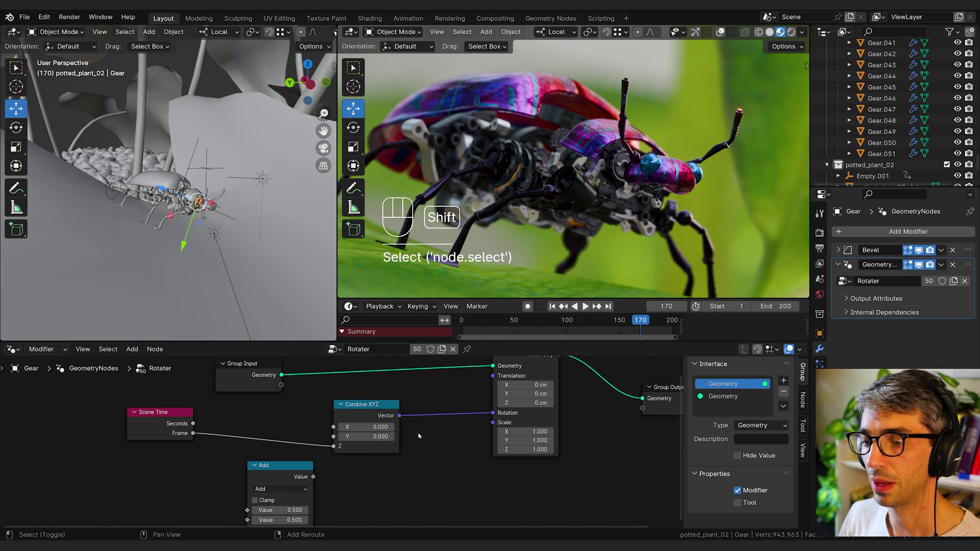
key("shift+a")
type("vec")
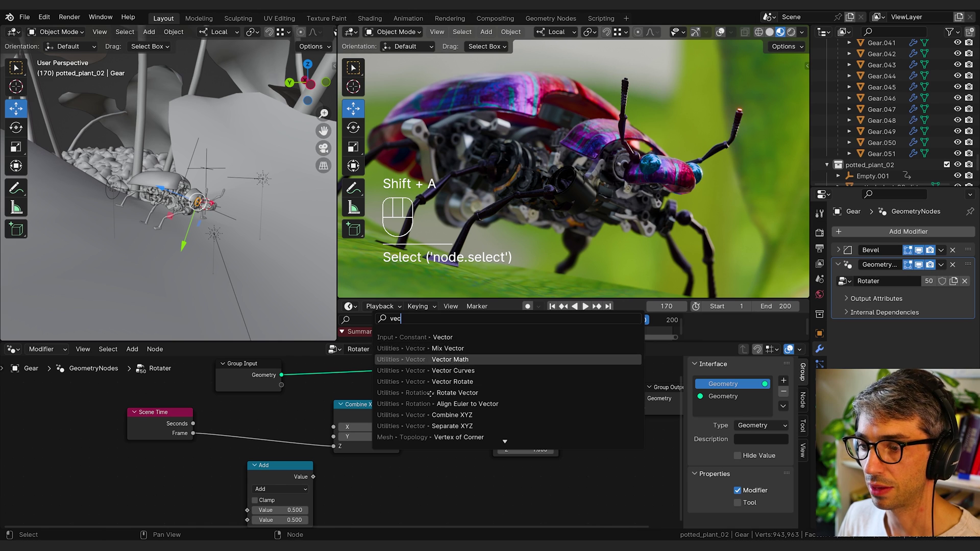
left_click(449, 359)
middle_click_drag(449, 435, 463, 465)
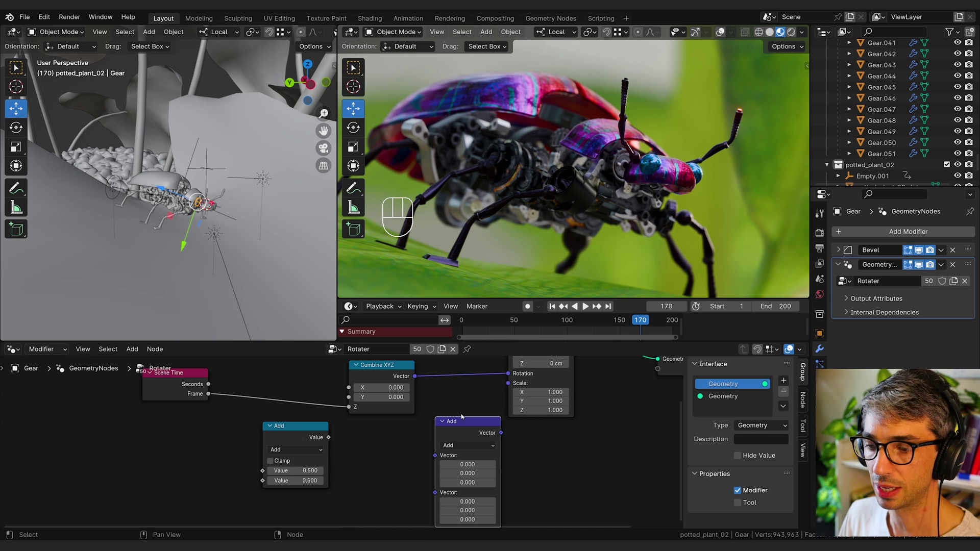
left_click(444, 436)
key("x")
Insert the Math node on the link from Frame to Combine XYZ's Z, as Multiply with a value of 0.010.
middle_click_drag(392, 446, 459, 468)
left_click_drag(372, 450, 369, 396)
left_click(357, 417)
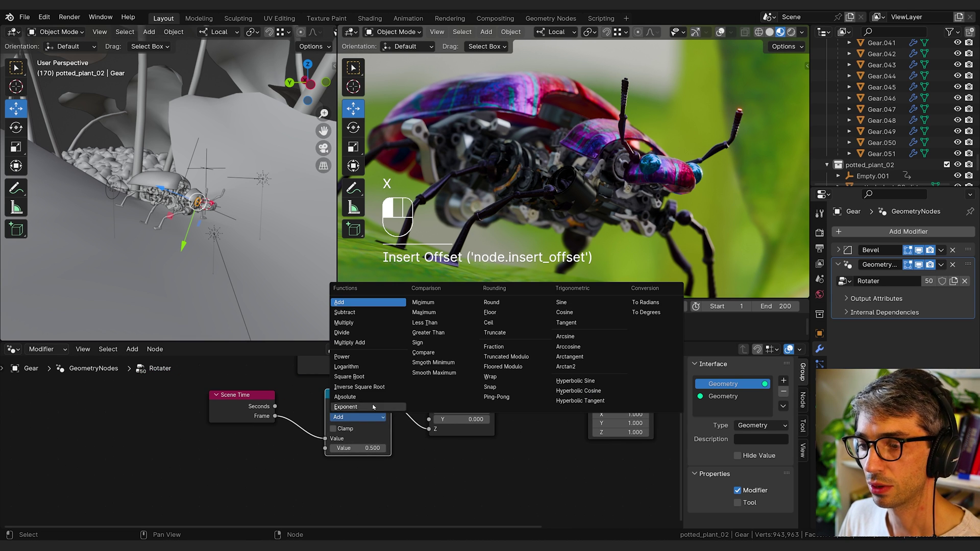
left_click(358, 325)
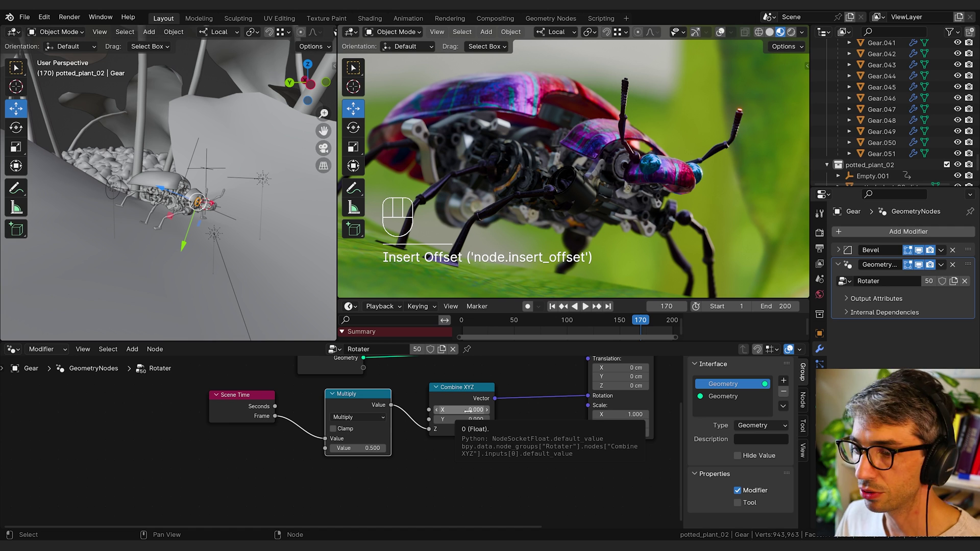
left_click(359, 448)
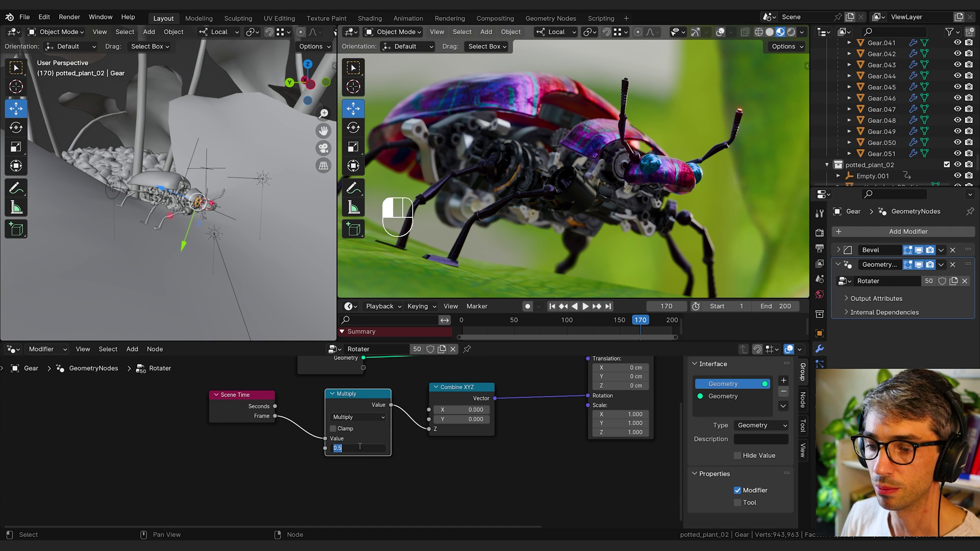
type(".010")
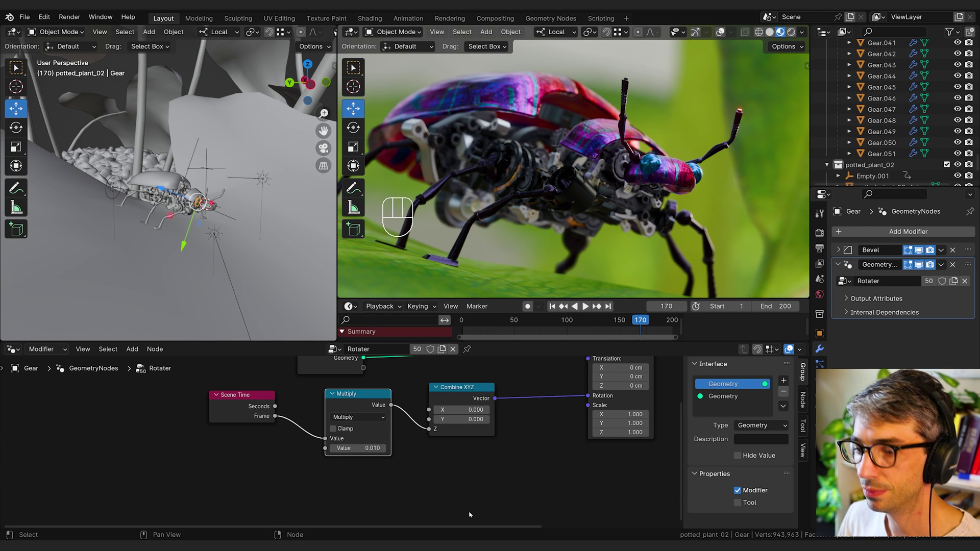
Set the Multiply node's value to 0.100 and play the animation to check the gear rotation speed.
left_click(461, 497)
key("space")
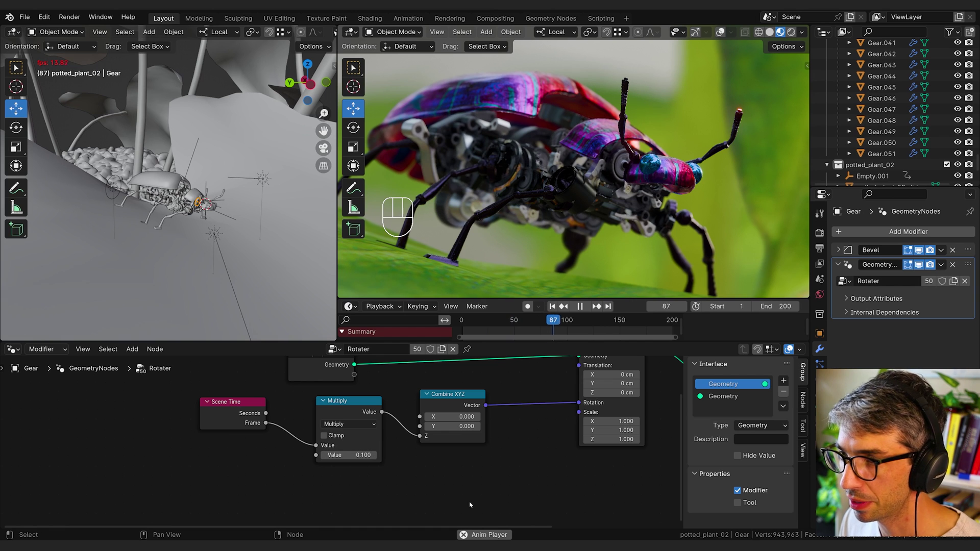
left_click(446, 488)
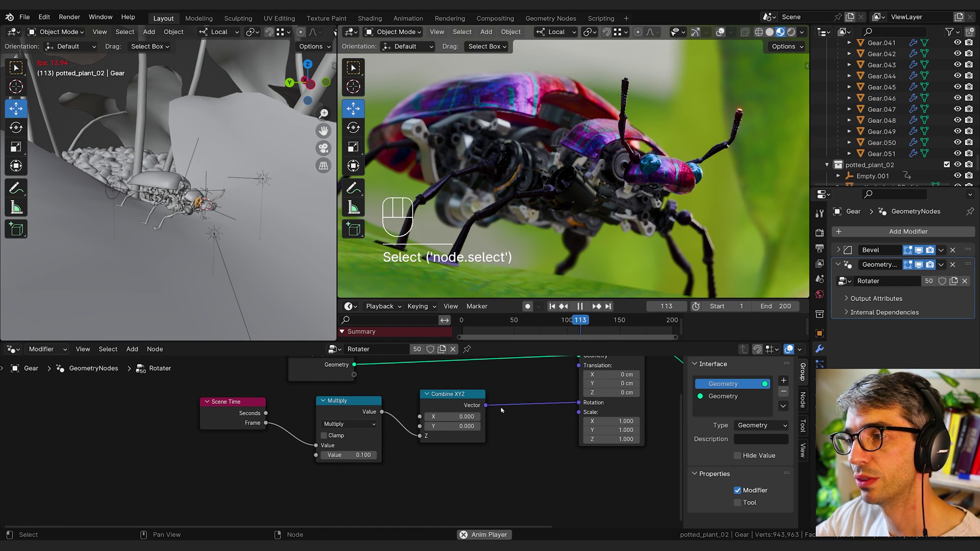
key("space")
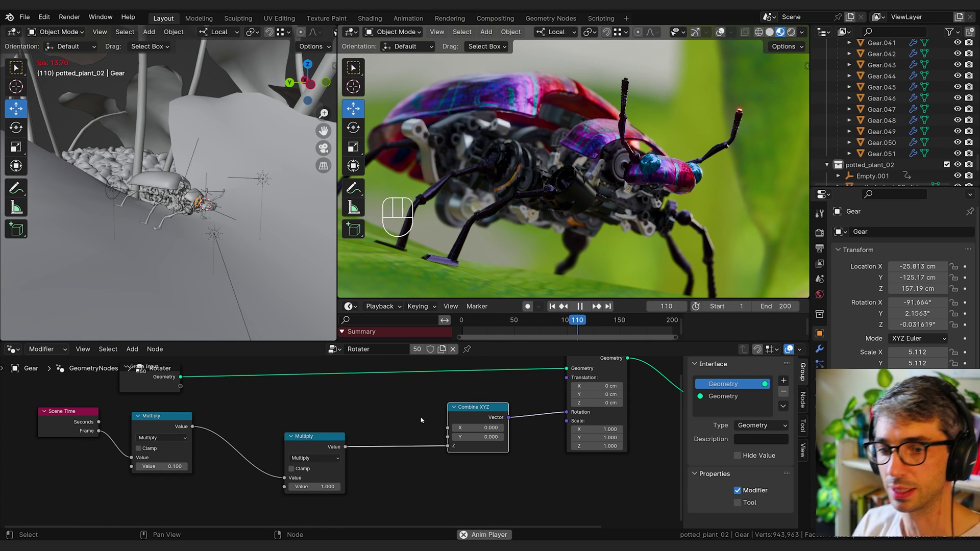
Duplicate the second Multiply node, switch the copy to Ping-Pong, and insert it before Combine XYZ.
left_click(361, 394)
middle_click_drag(425, 411, 435, 393)
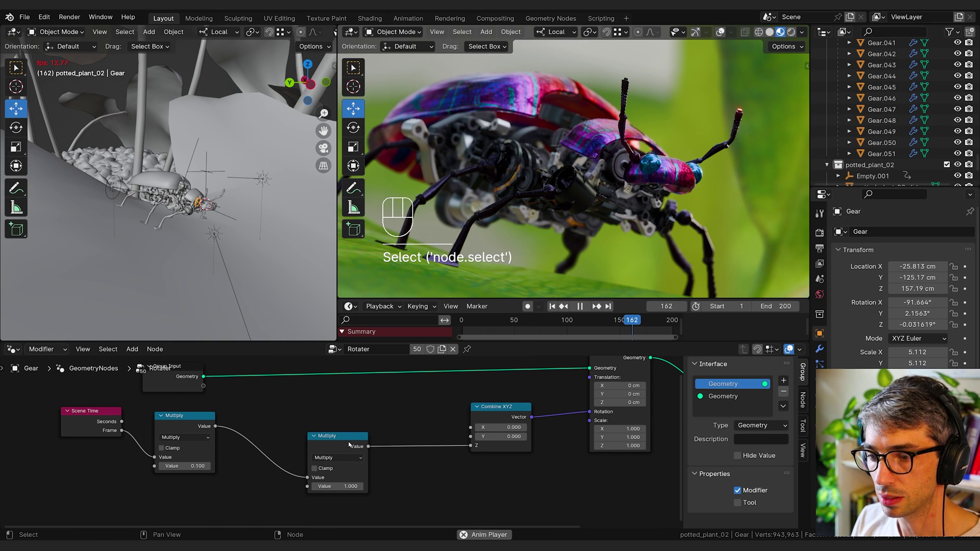
left_click(349, 445)
key("shift+d")
left_click(431, 475)
middle_click_drag(467, 466, 464, 456)
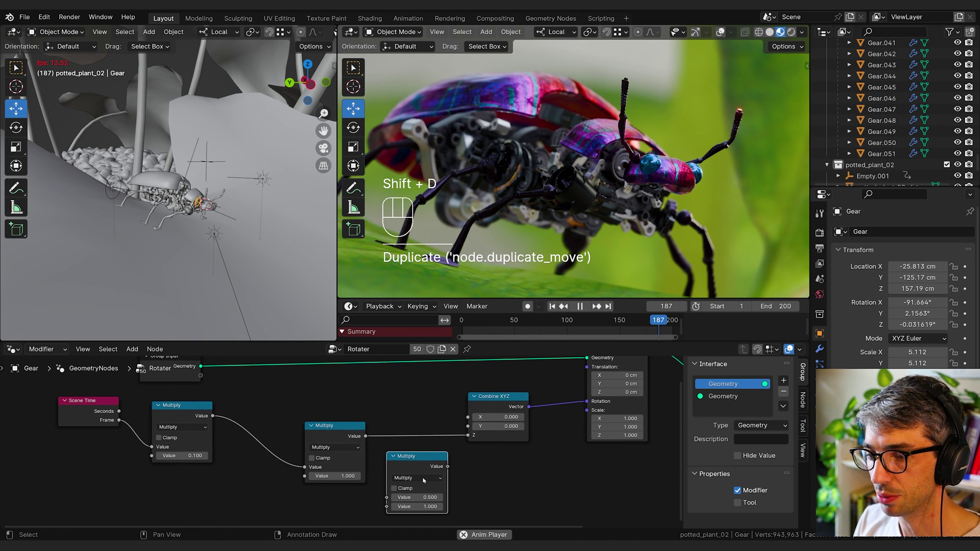
left_click(423, 478)
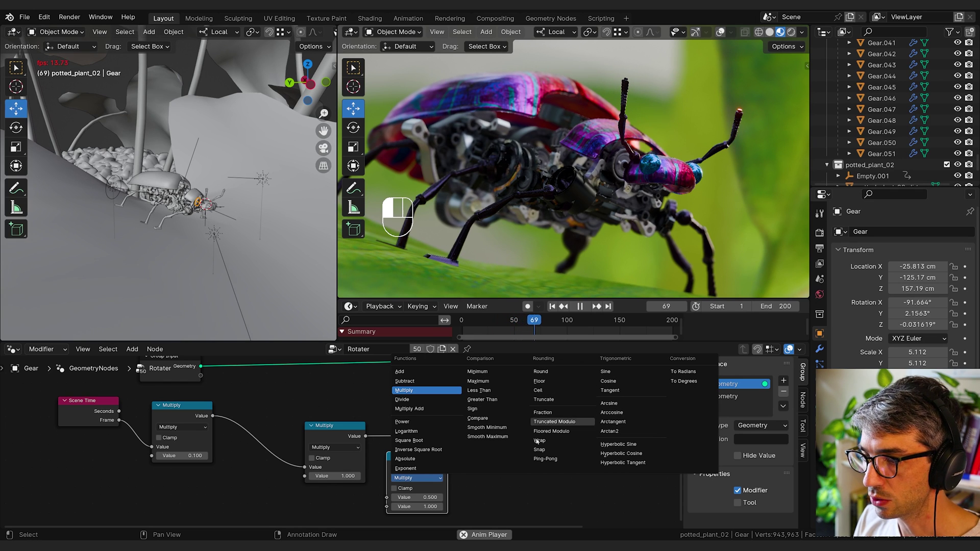
left_click(548, 459)
left_click_drag(424, 456, 438, 420)
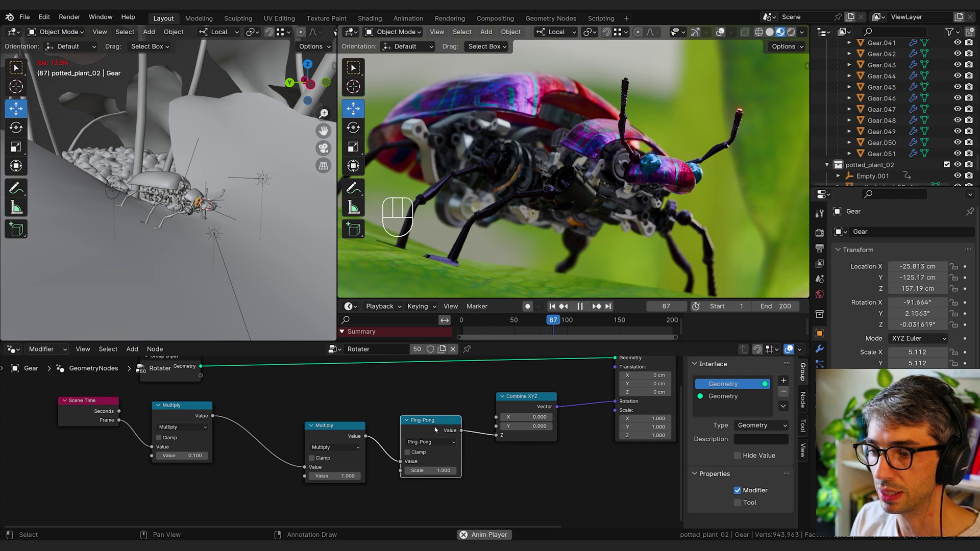
Duplicate the Ping-Pong node, switch the copy to Add, and insert it between Ping-Pong and Combine XYZ.
left_click(427, 471)
key("shift+d")
left_click(514, 485)
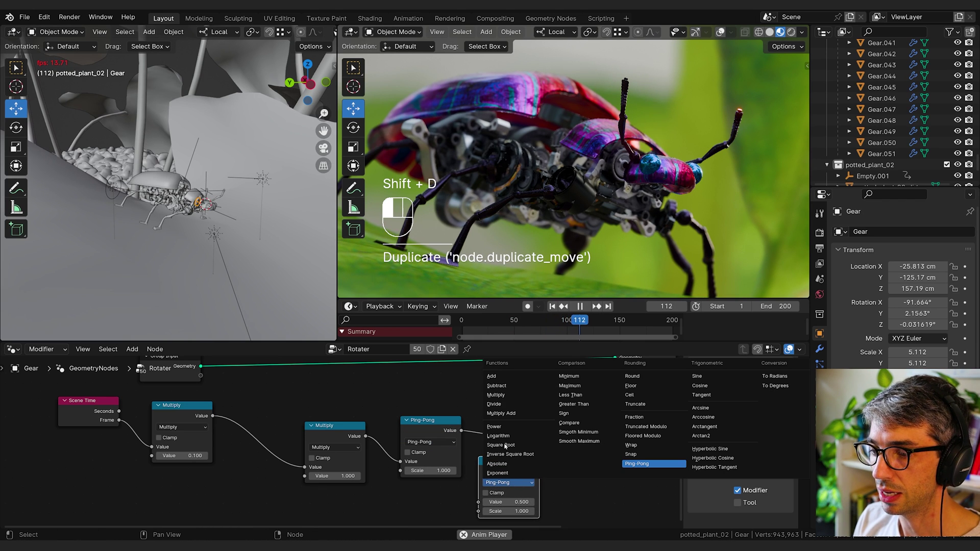
left_click(510, 376)
left_click_drag(530, 401, 568, 399)
left_click_drag(525, 461, 509, 410)
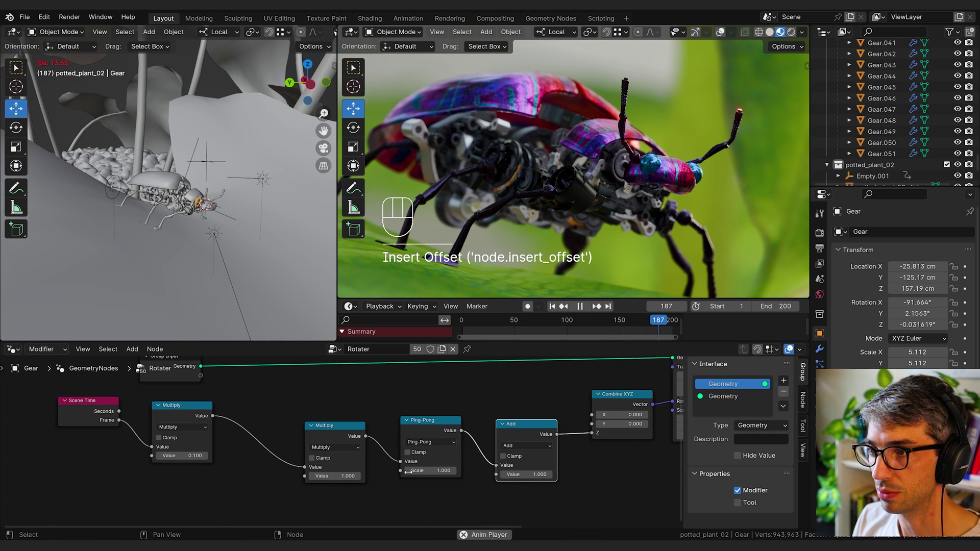
Duplicate the first Multiply node below the original and link Scene Time's Frame output to the copy's first value.
middle_click_drag(286, 504, 278, 483)
left_click_drag(83, 387, 187, 468)
middle_click_drag(258, 462, 230, 455)
left_click(161, 378)
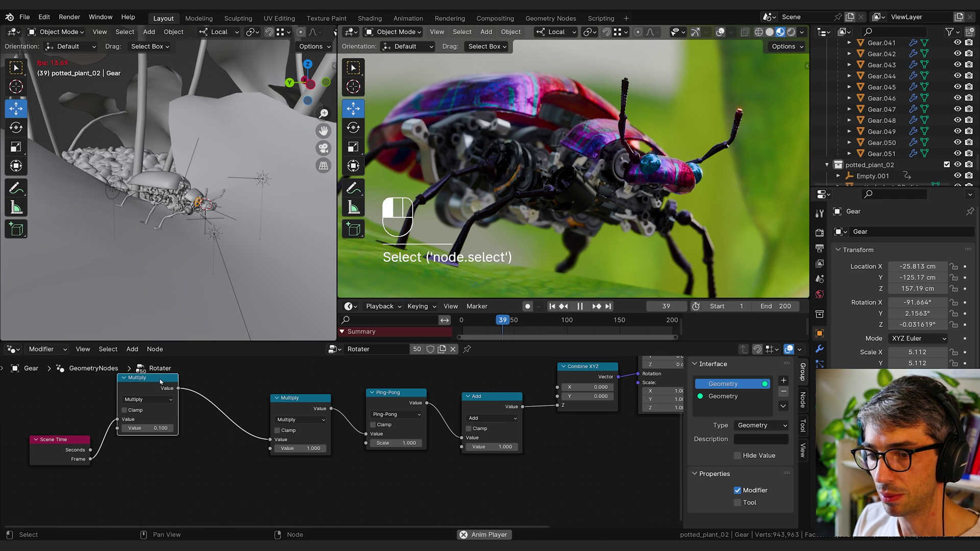
key("shift+d")
left_click(173, 451)
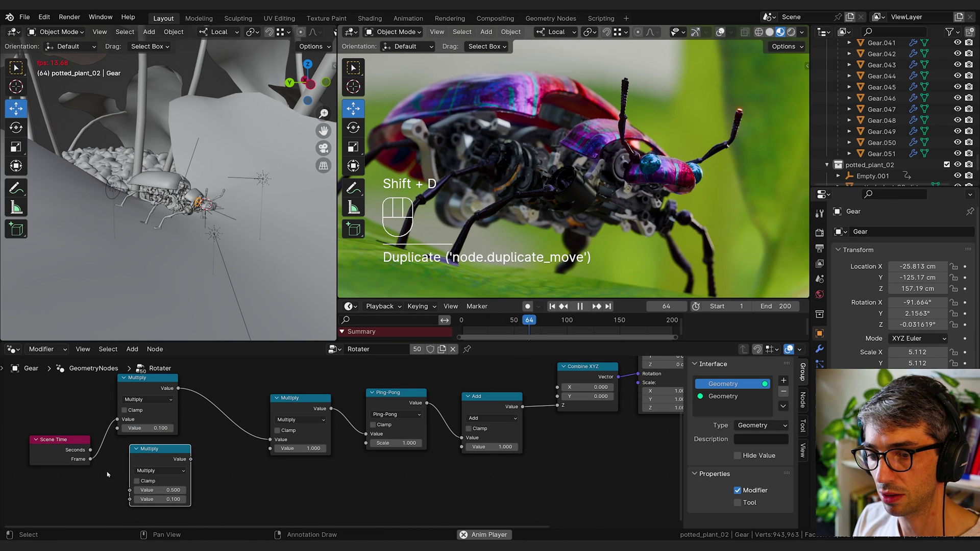
left_click_drag(90, 459, 132, 491)
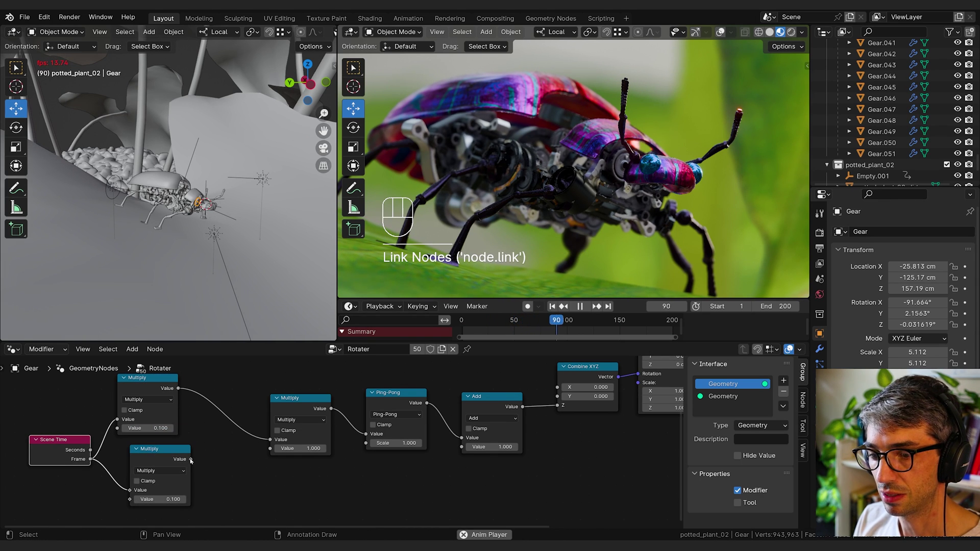
Link the lower Multiply node's output to the Add node's second value, and move the Ping-Pong and middle Multiply nodes slightly upward.
left_click_drag(191, 460, 462, 447)
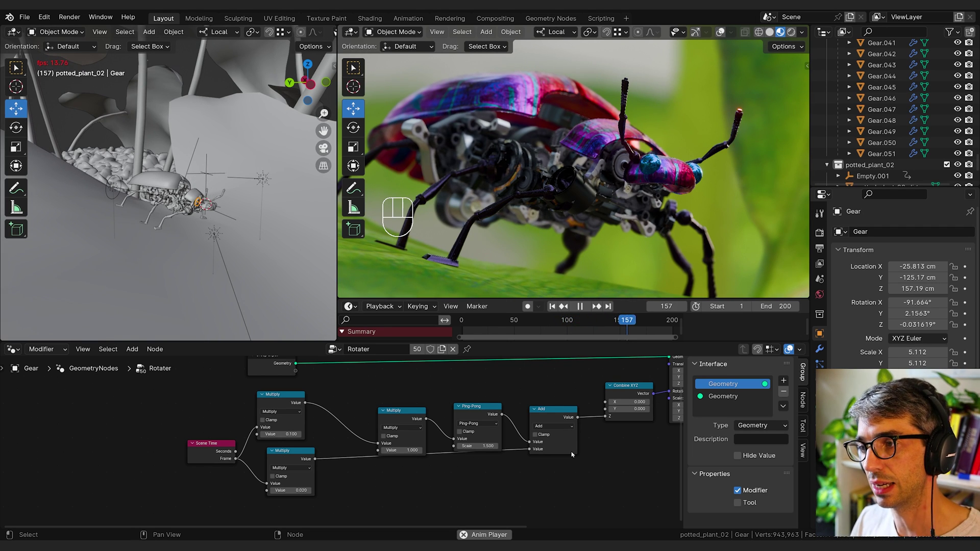
left_click_drag(489, 404, 490, 394)
middle_click_drag(456, 444, 478, 433)
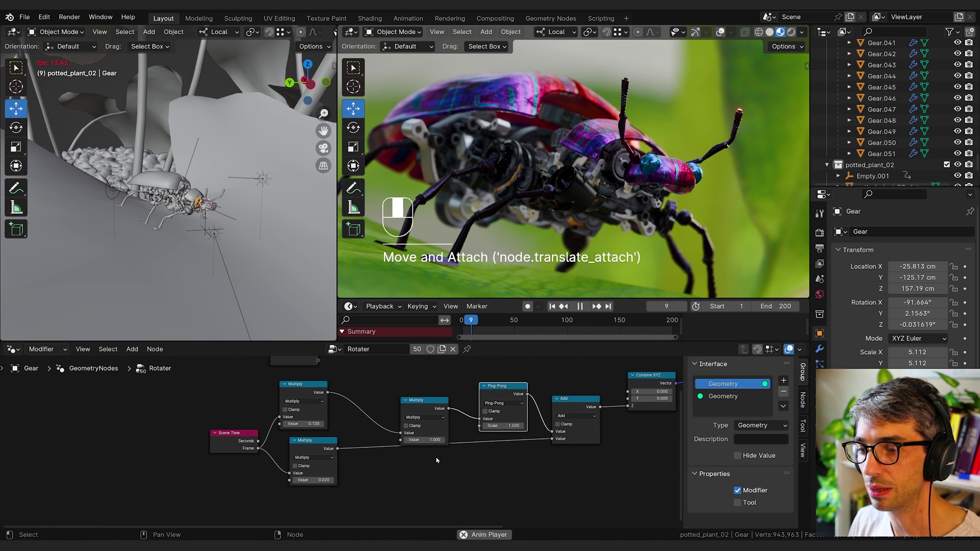
left_click_drag(427, 401, 426, 390)
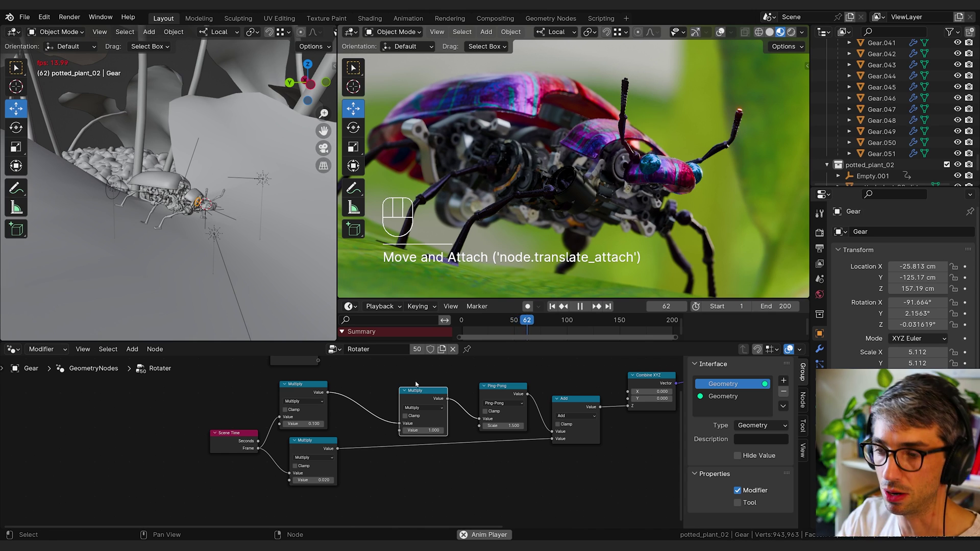
Add an Object Info node in the free space below the math node chain.
middle_click_drag(429, 489, 445, 480)
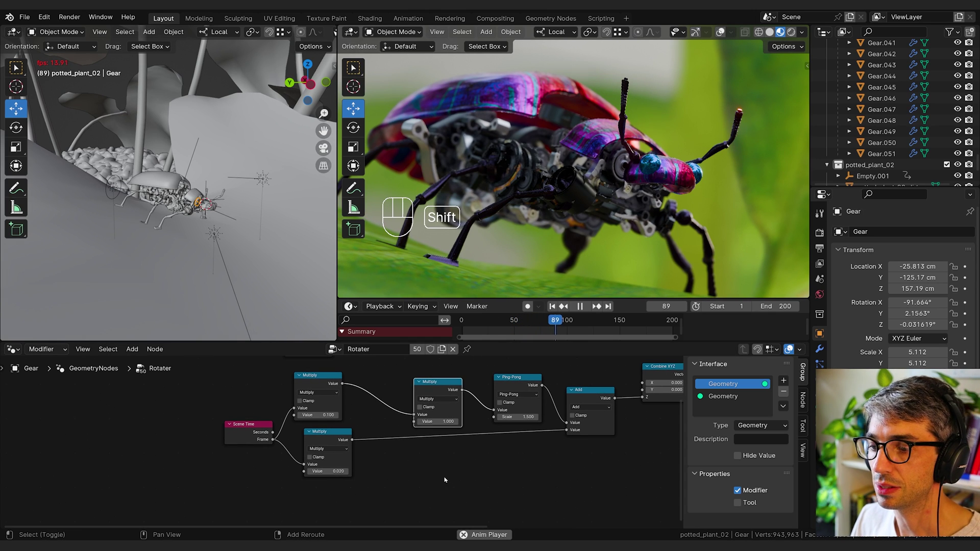
key("shift+a")
type("o")
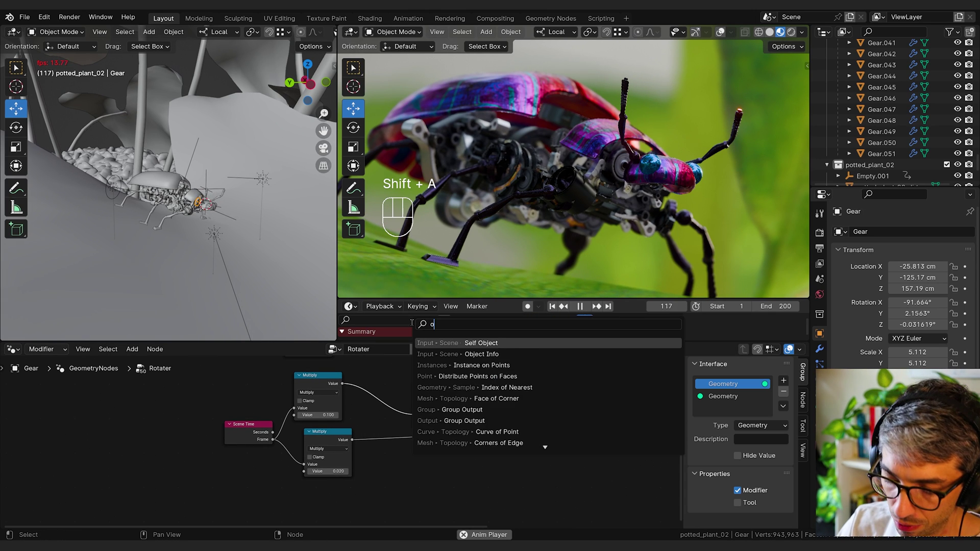
type("bj")
key("Return")
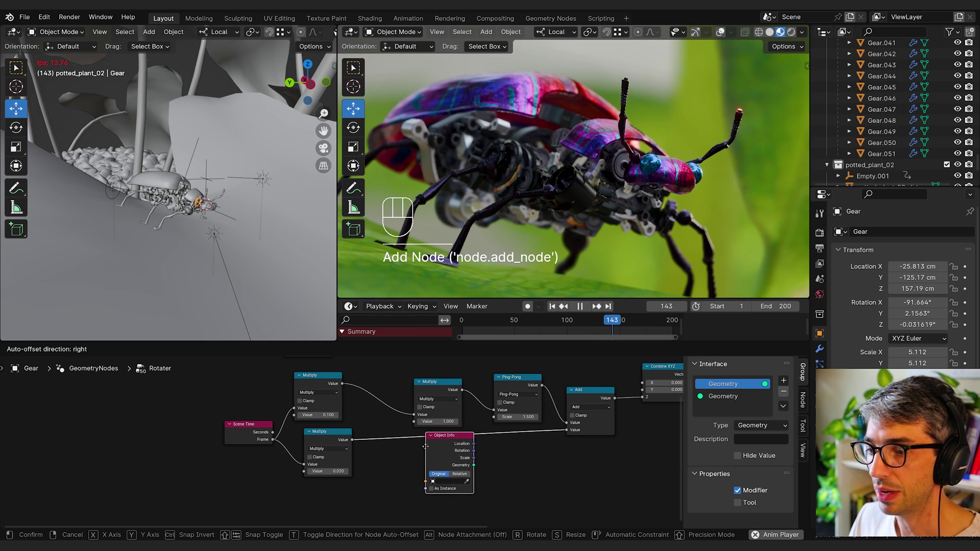
left_click(543, 474)
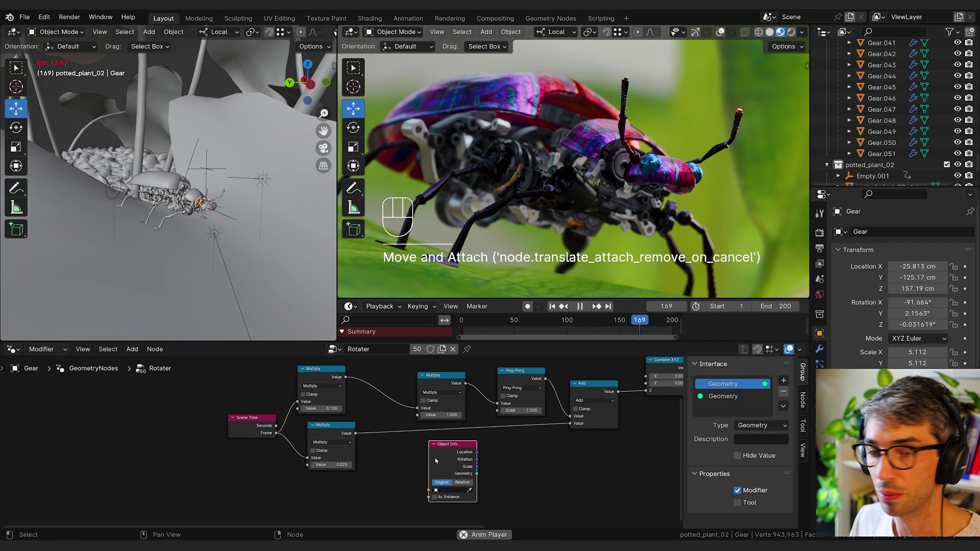
Add a Self Object node, link it to the Object Info node's Object input, and tidy the Object Info node's position.
key("shift+a")
type("se")
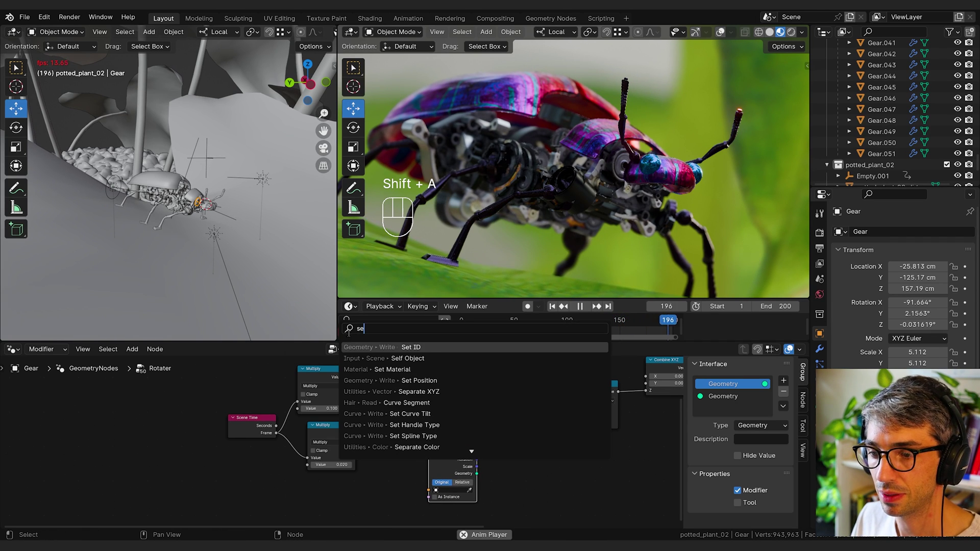
left_click(356, 358)
left_click(343, 486)
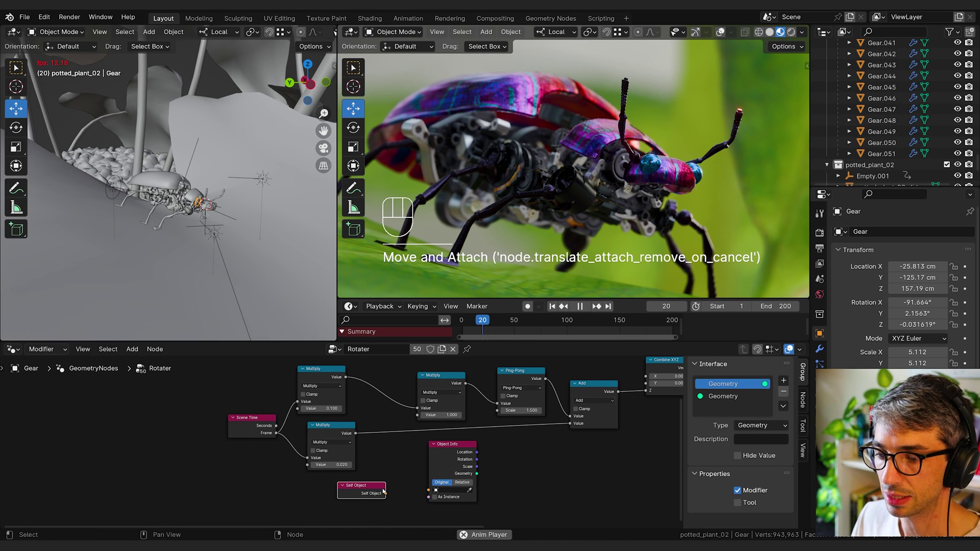
left_click_drag(385, 493, 457, 494)
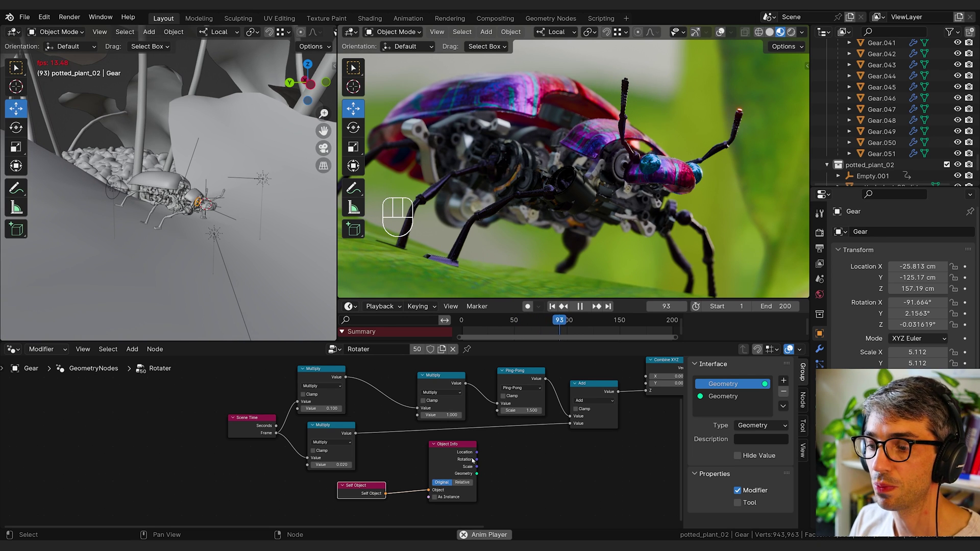
left_click_drag(472, 460, 466, 461)
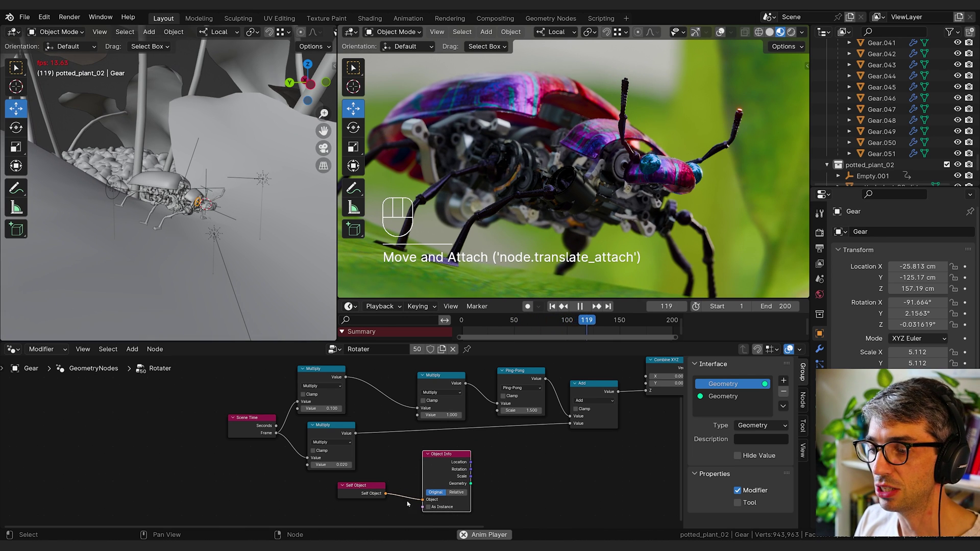
middle_click_drag(500, 487, 452, 485)
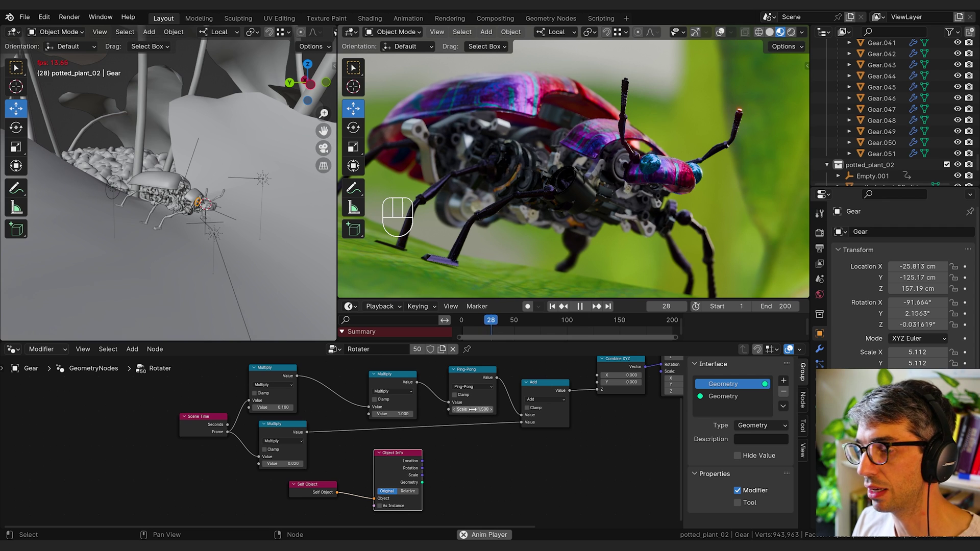
left_click(415, 451)
key("shift+a")
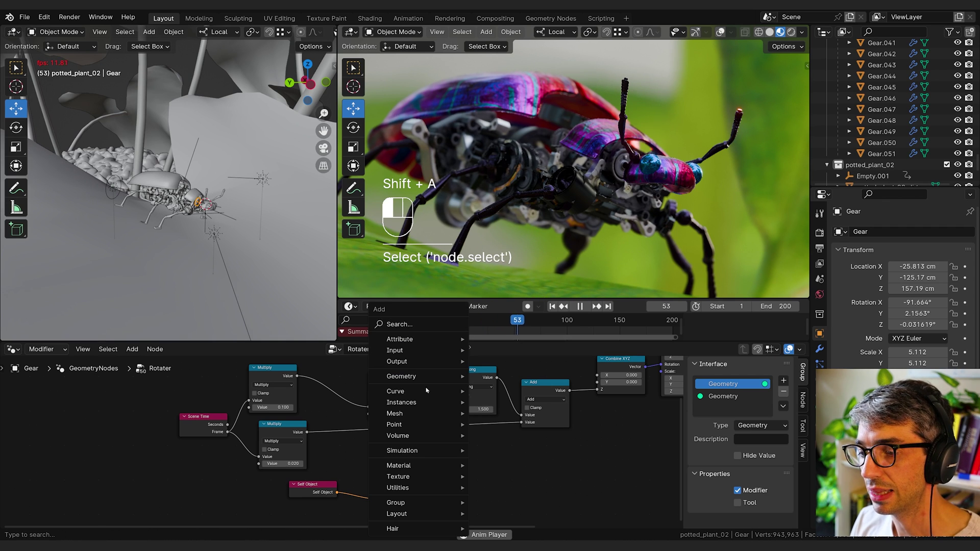
left_click(418, 326)
left_click(280, 417)
Duplicate the lower Multiply node beside Object Info and link the Location output to the copy's first value.
left_click(280, 425)
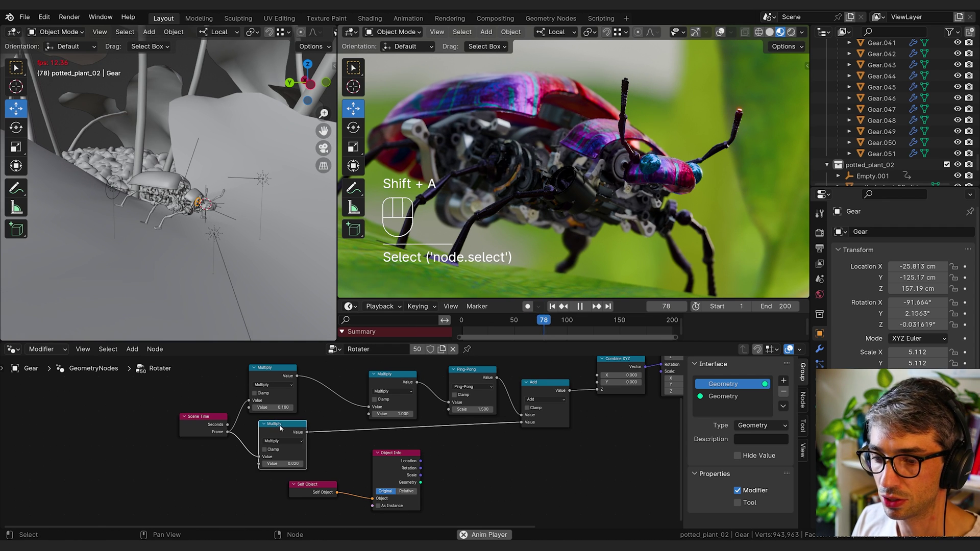
key("shift+d")
left_click(505, 459)
left_click_drag(461, 452, 477, 452)
left_click_drag(421, 468, 444, 483)
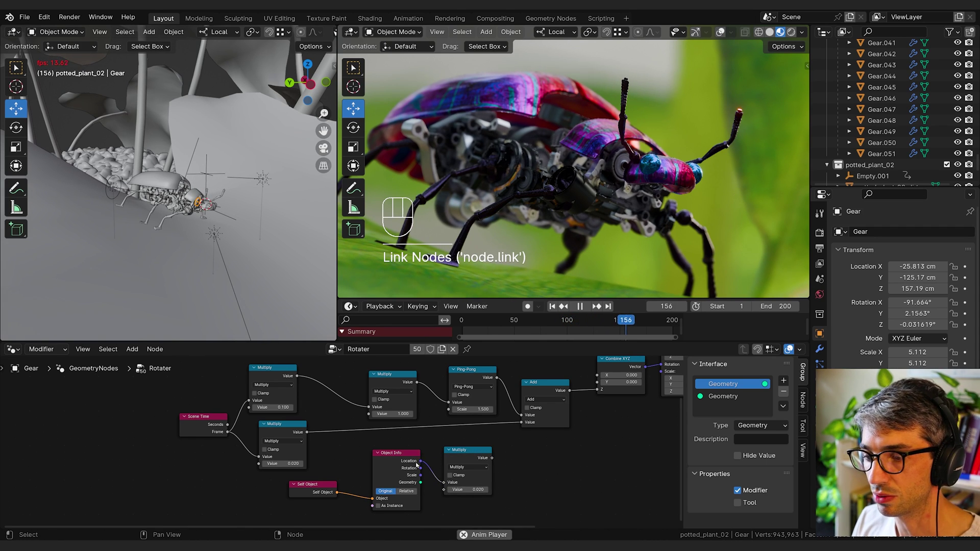
left_click(469, 465)
left_click_drag(469, 465, 468, 465)
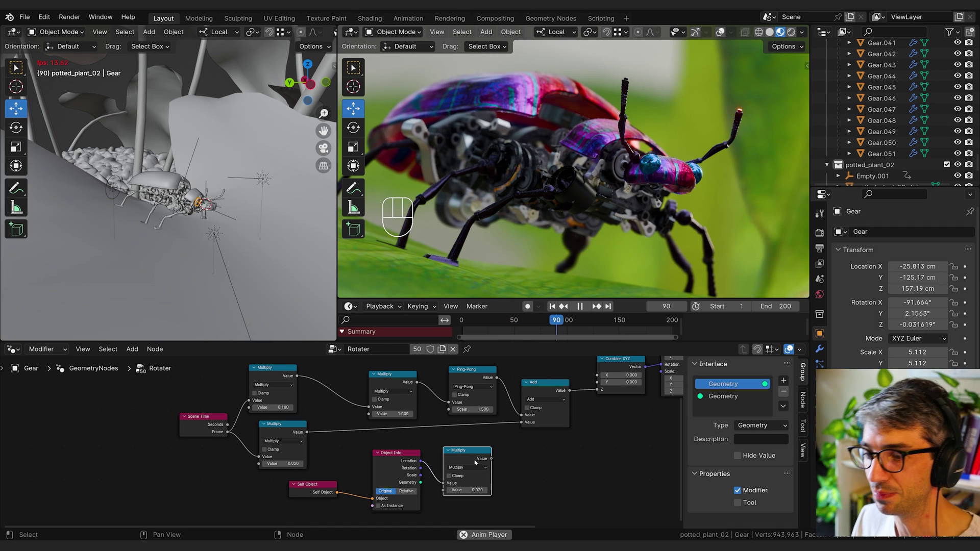
Set the new Multiply node's value to 1.000 and link its output to the Ping-Pong node's Scale.
left_click(462, 491)
type(".1")
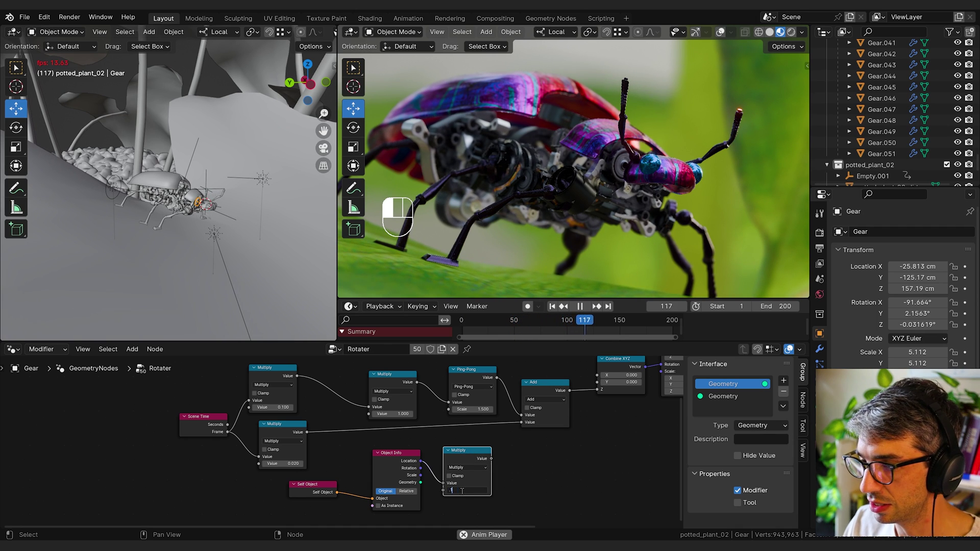
key("Return")
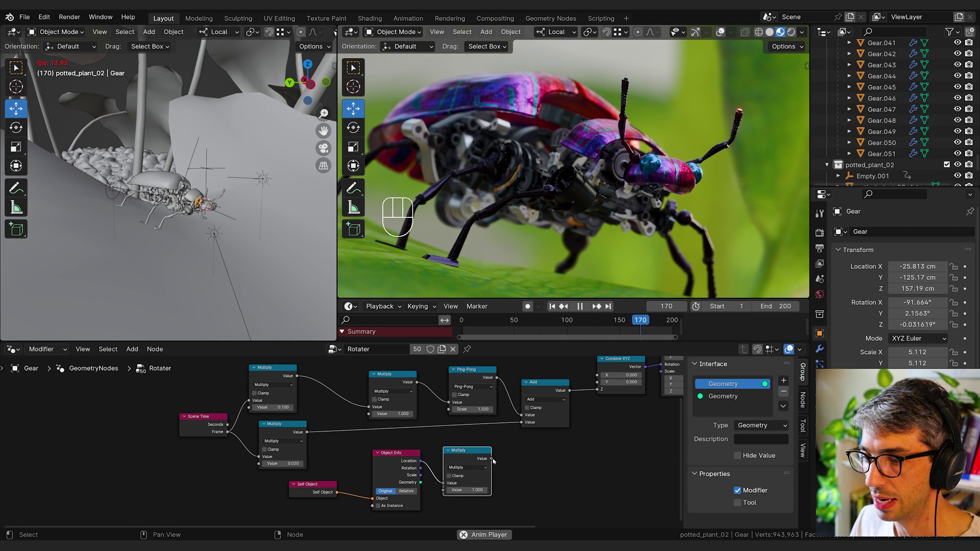
left_click_drag(491, 458, 448, 410)
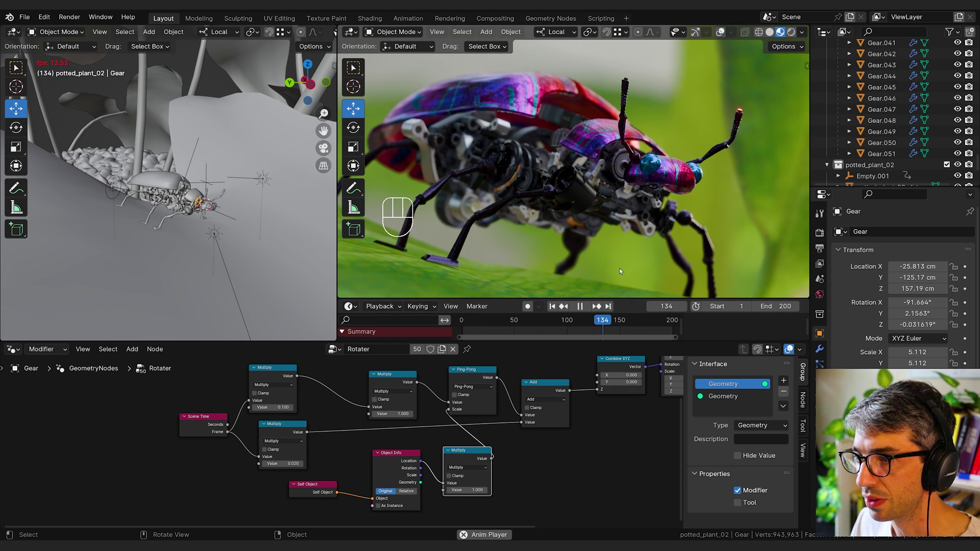
Frame the bracket under the beetle's body, then select Gear.049 nearby to examine its motion and Rotater node setup.
left_click(572, 228)
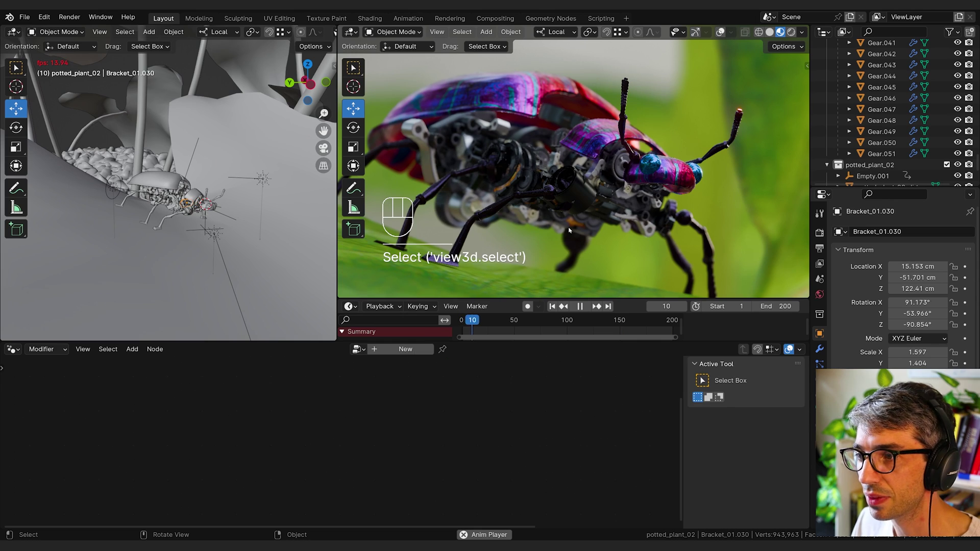
key("KP_Decimal")
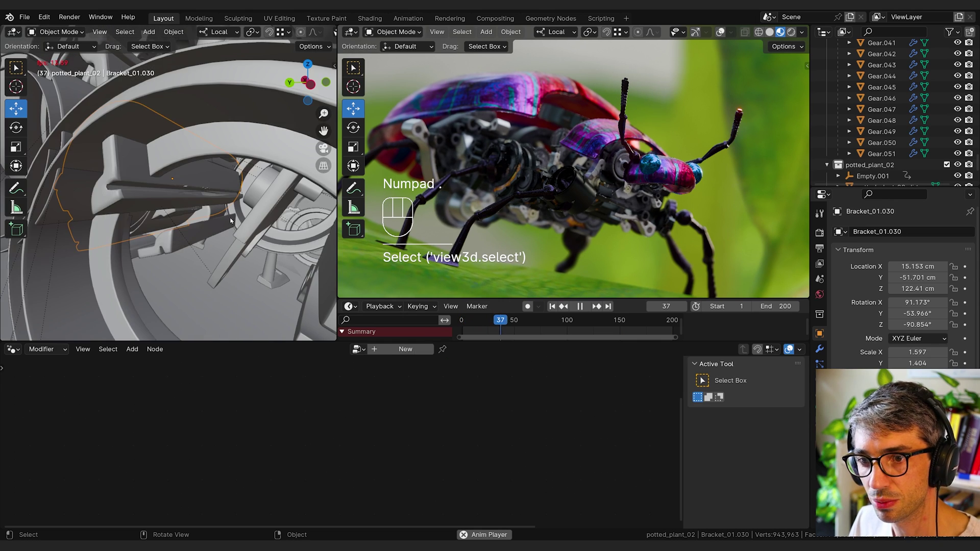
middle_click_drag(236, 223, 208, 200)
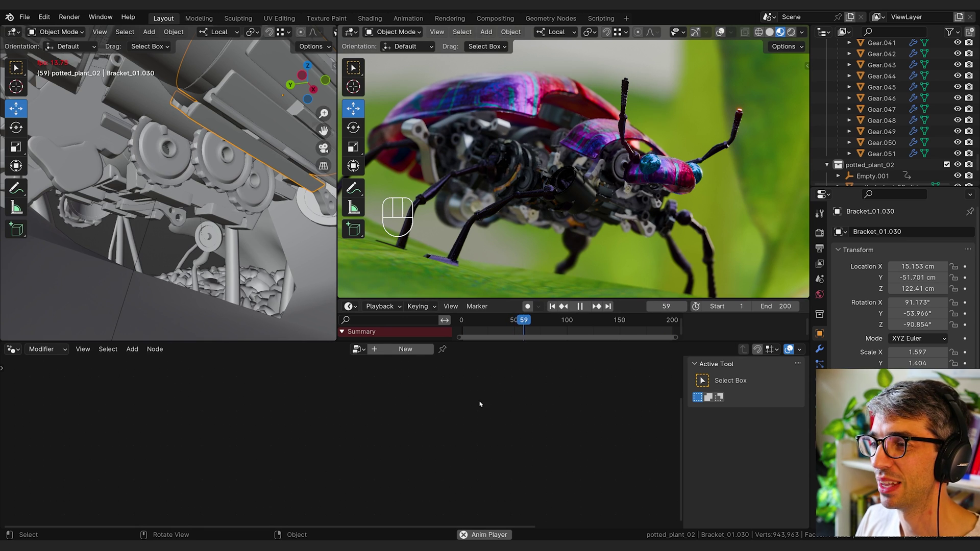
left_click(226, 181)
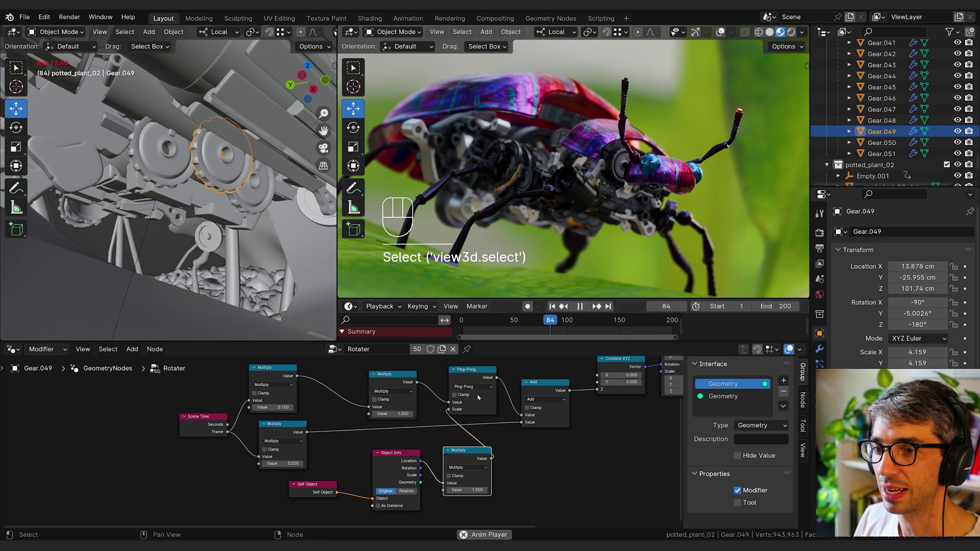
middle_click_drag(531, 423, 471, 455)
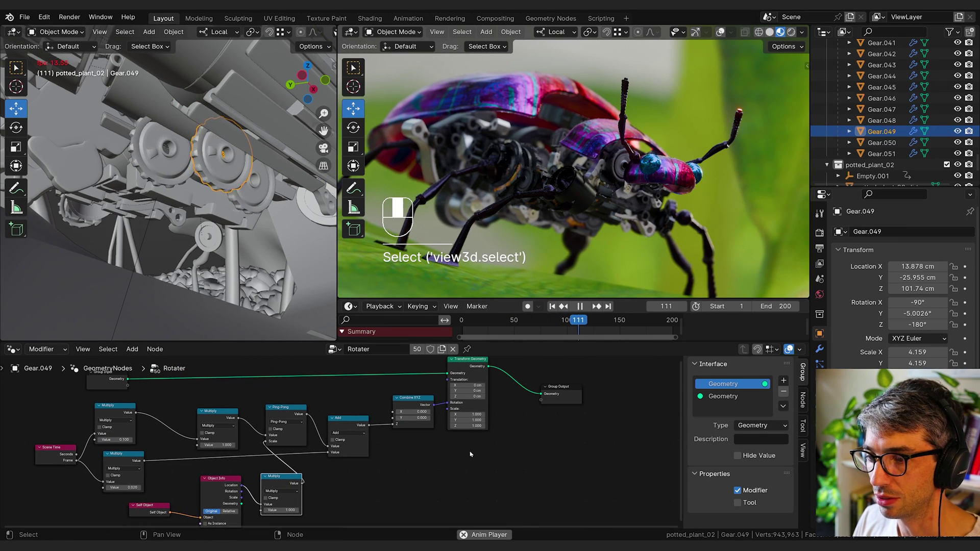
middle_click_drag(573, 463, 580, 484)
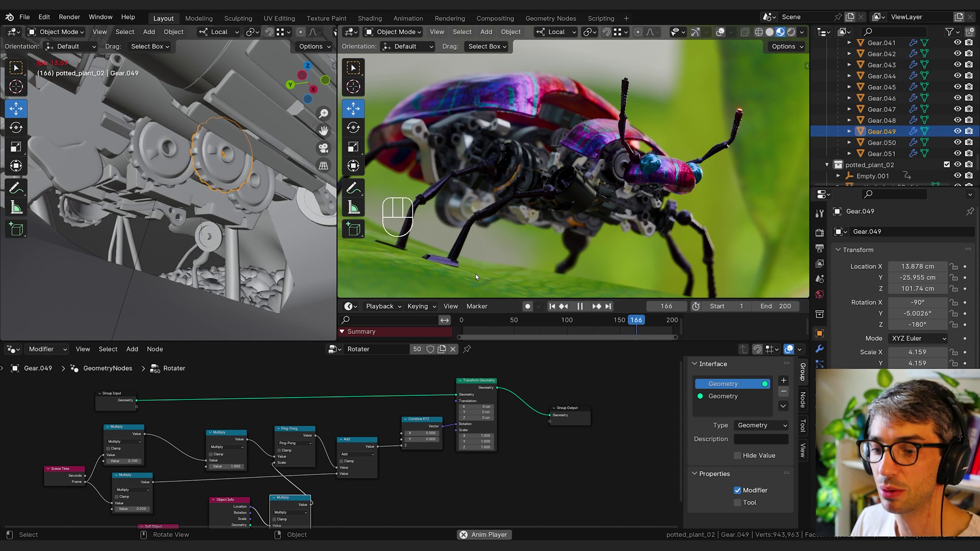
Add a Geometry Nodes modifier to Bracket_01.002 beneath the wing shell and assign it the Rotater node group.
left_click(531, 135)
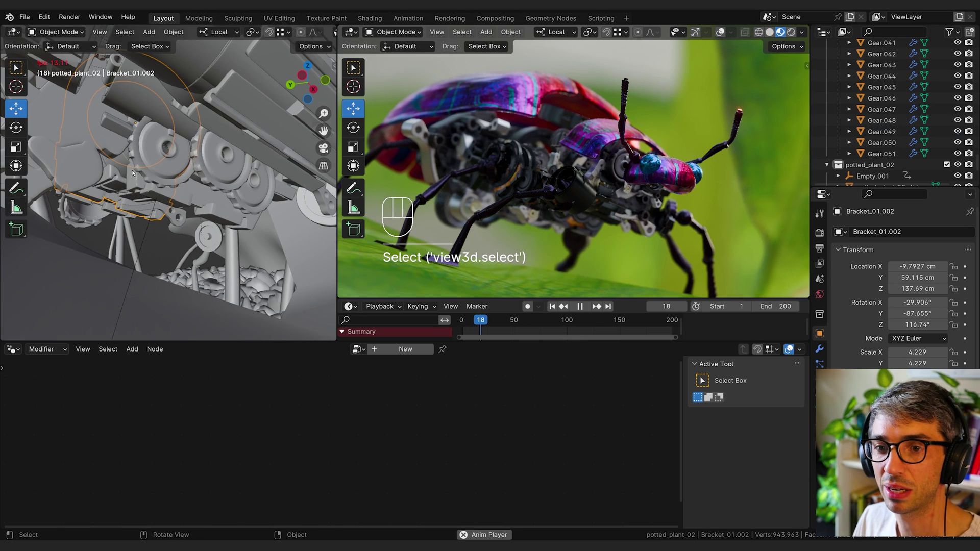
middle_click_drag(255, 306, 312, 342)
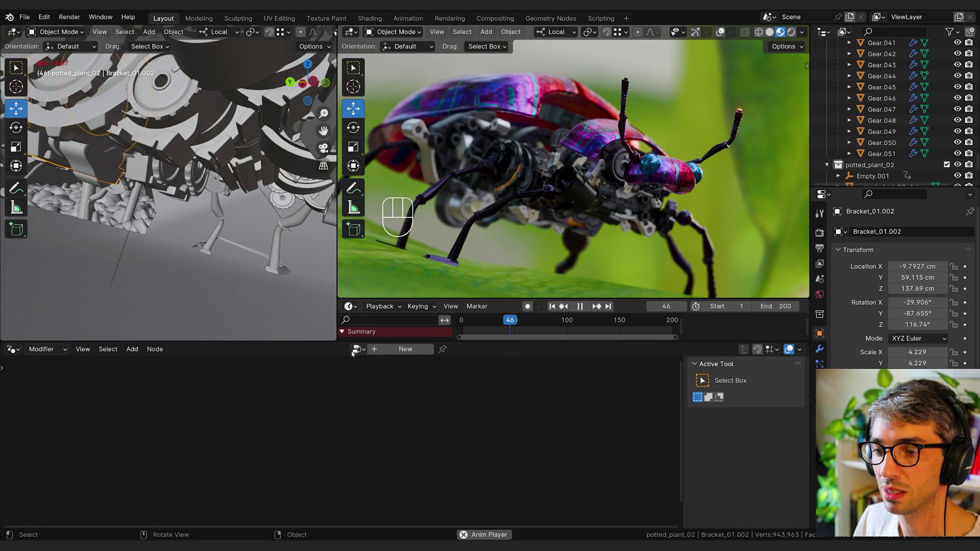
left_click(819, 349)
left_click(852, 232)
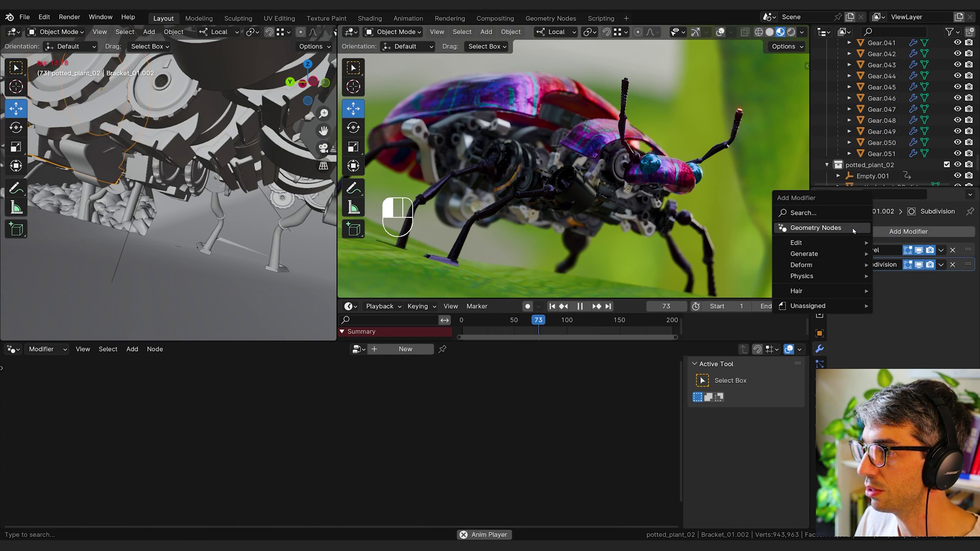
left_click(847, 229)
left_click(845, 296)
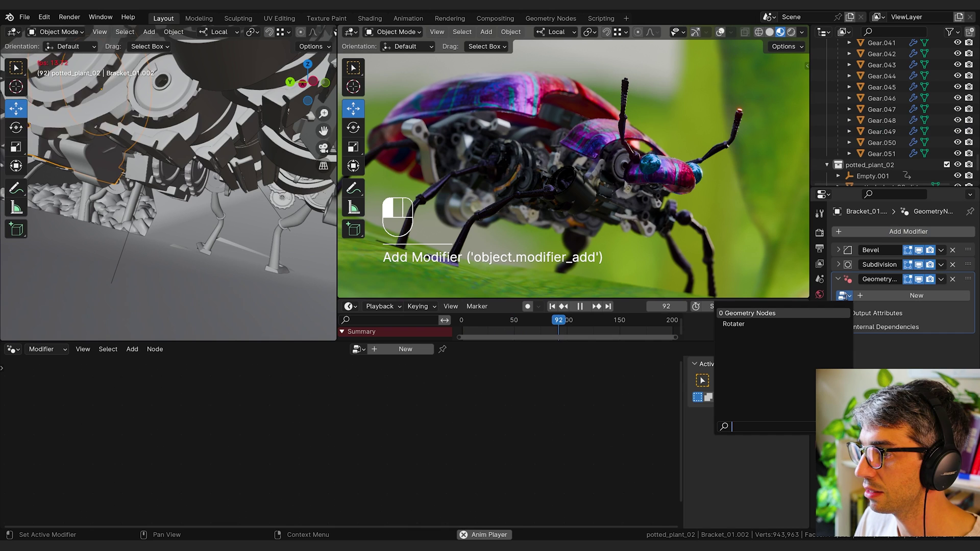
left_click(745, 324)
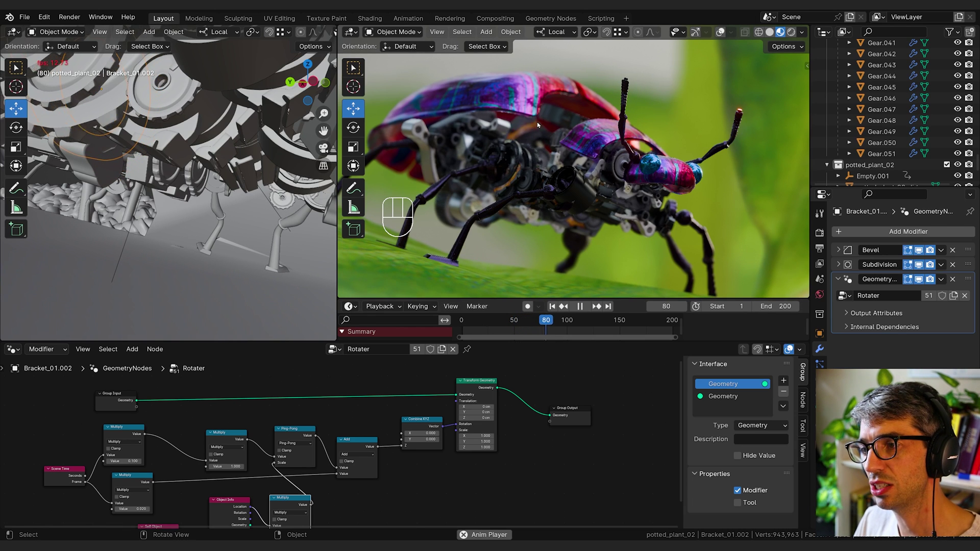
Make a separate copy of the bracket's Rotater node group and name it BackAndForth.
left_click(442, 349)
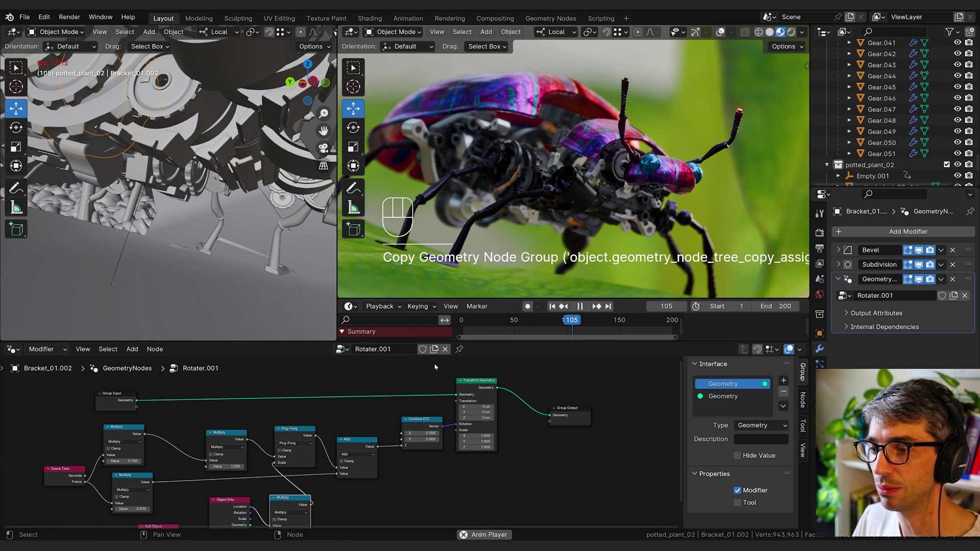
left_click(382, 349)
type("Back")
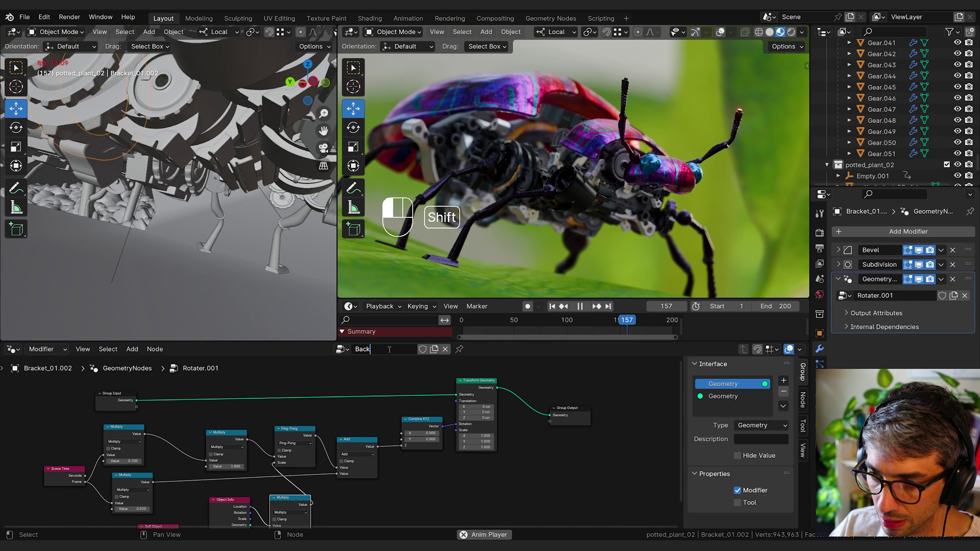
type("AndForth")
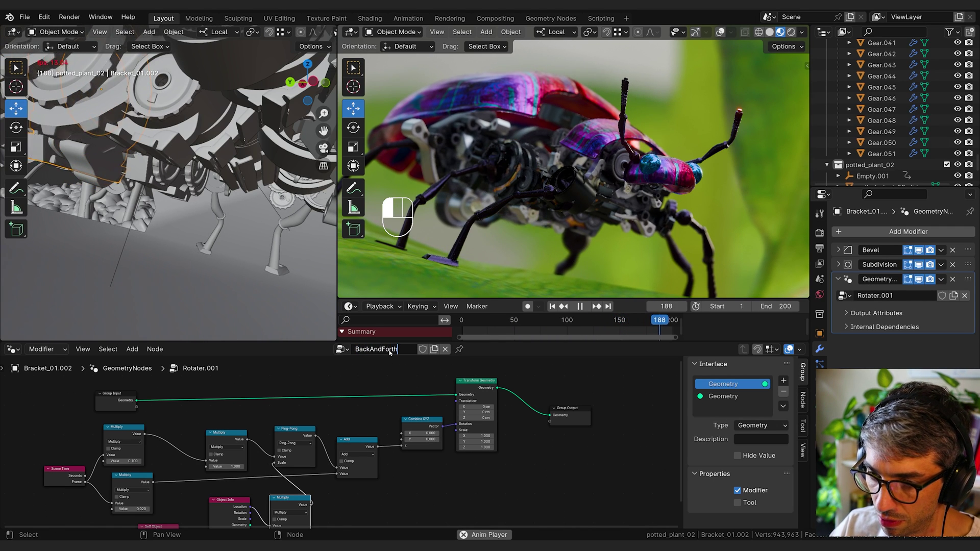
key("Return")
In the BackAndForth group, link the Ping-Pong output directly to Combine XYZ's Z input, bypassing the Add node, and move Add aside.
middle_click_drag(406, 484, 517, 466)
scroll(505, 482, "up", 2)
middle_click_drag(495, 503, 545, 472)
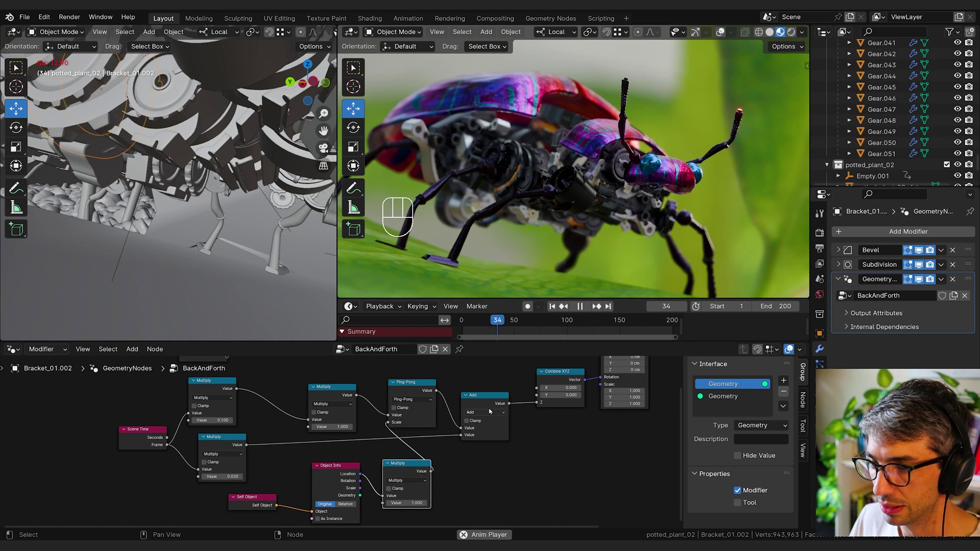
left_click(495, 404)
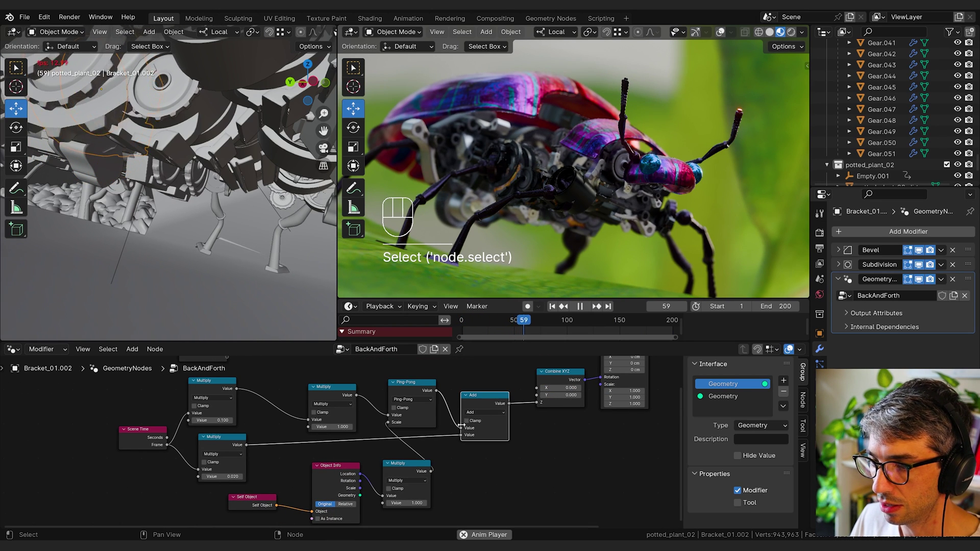
left_click_drag(461, 430, 537, 402)
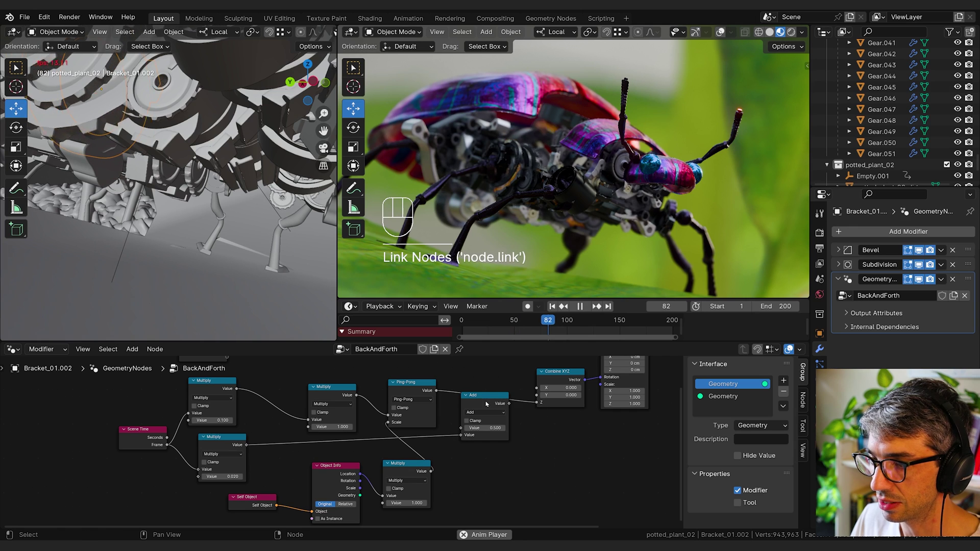
left_click(495, 438)
left_click_drag(496, 437, 491, 504)
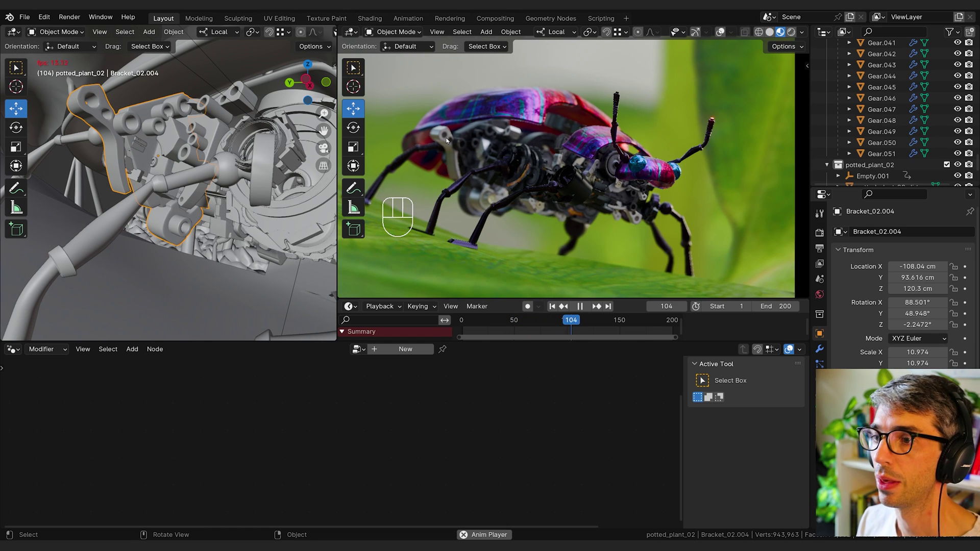
Test Bracket_02.004's Y rotation, undo the turn, keyframe that rotation channel, and stop playback.
scroll(68, 96, "down", 4)
middle_click_drag(69, 97, 43, 98)
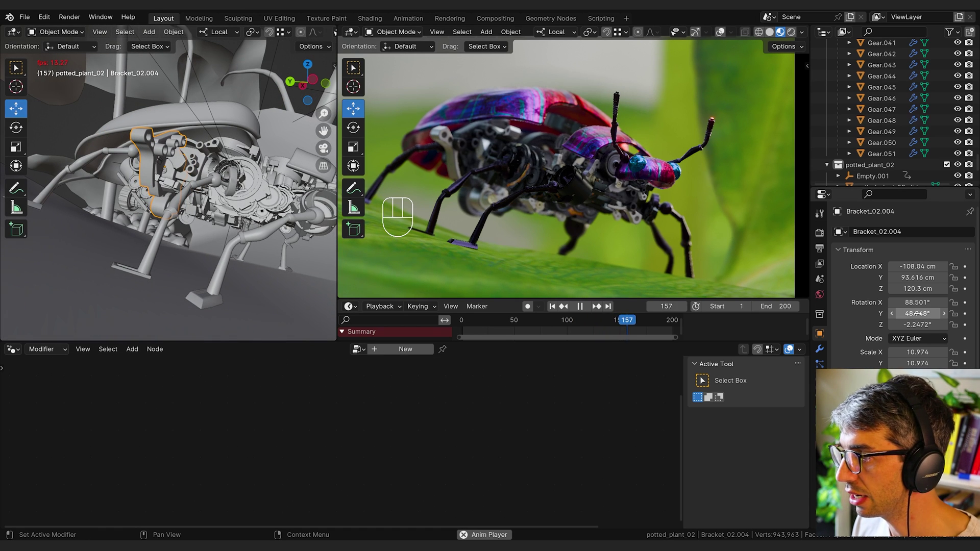
mouse_move(891, 315)
left_mouse_down()
mouse_move(865, 315)
mouse_move(875, 315)
left_mouse_up()
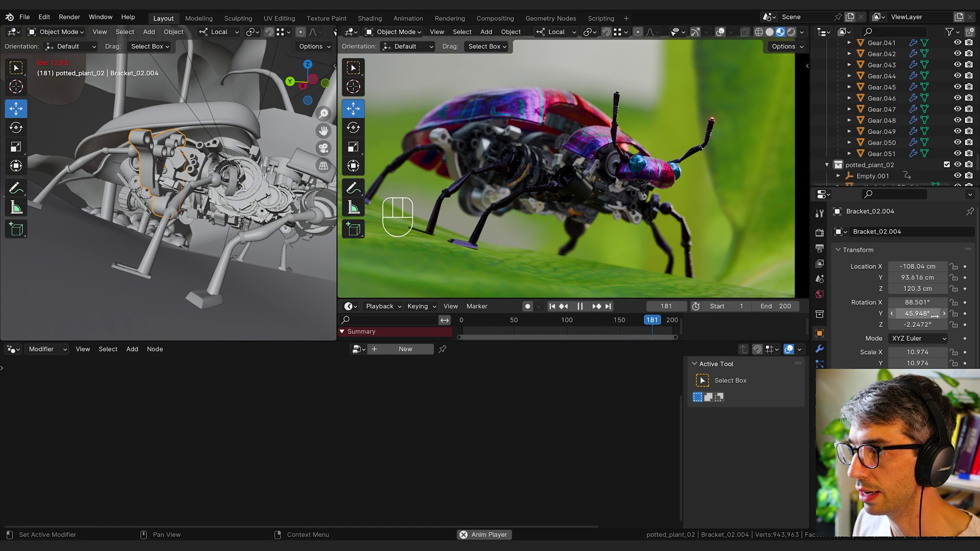
key("ctrl+z")
left_click(965, 314)
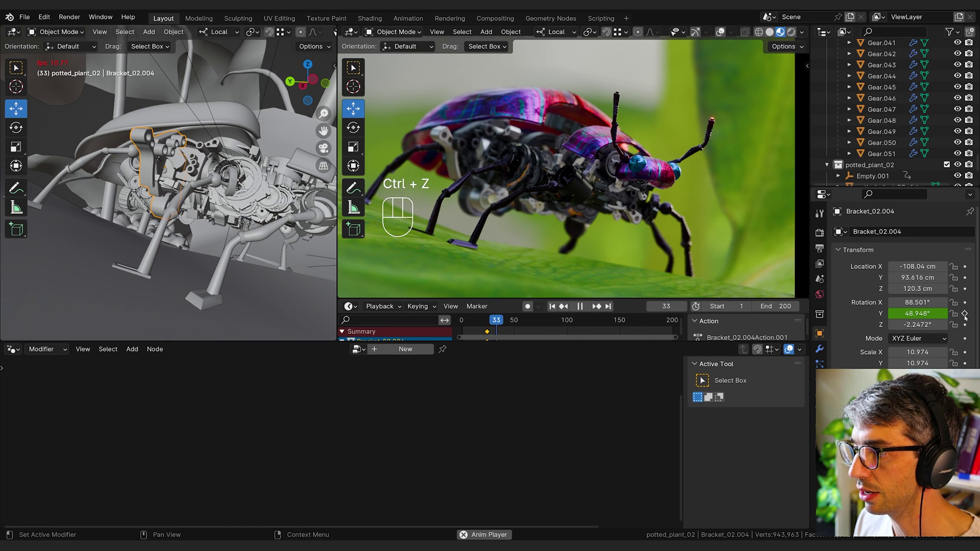
key("space")
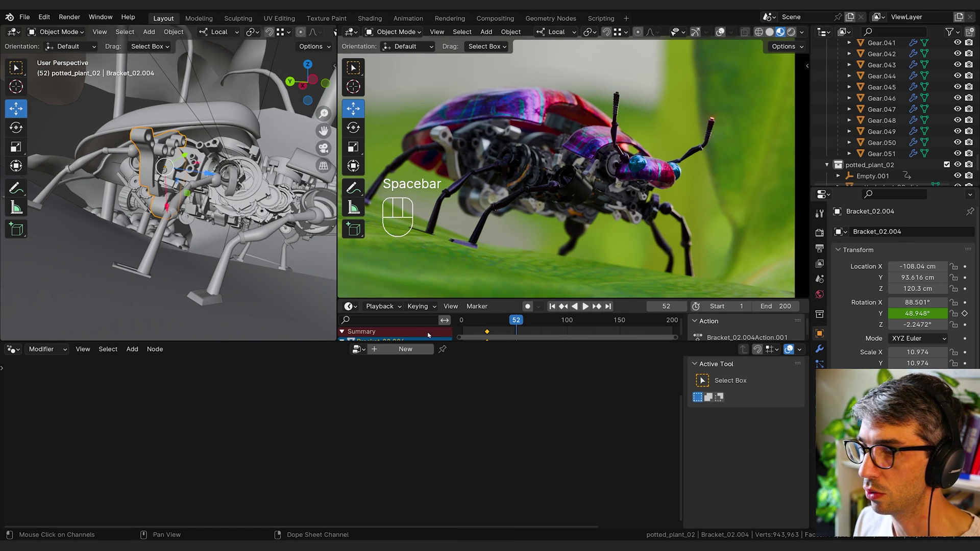
Switch the node editor area to the Graph Editor and select Bracket_02.004's Y Euler Rotation channel.
left_click(13, 349)
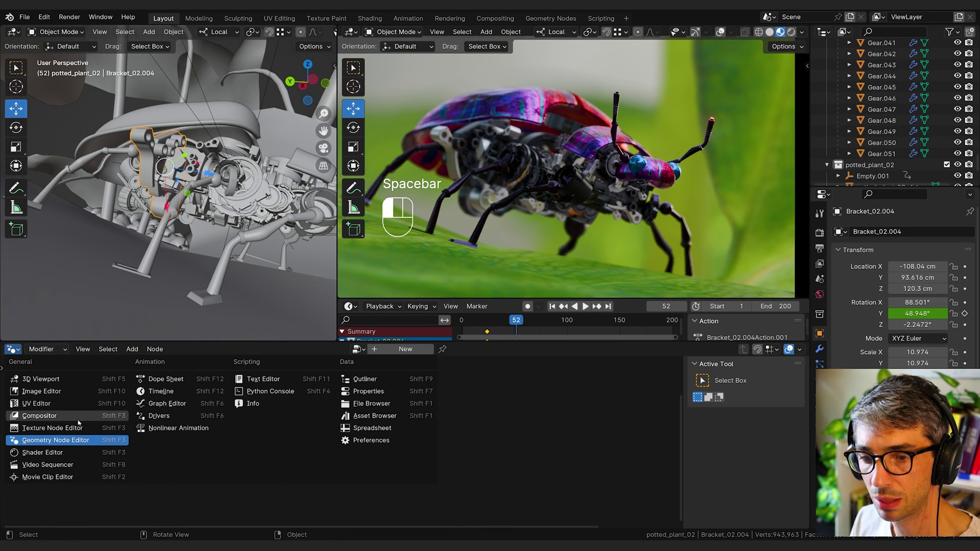
left_click(163, 405)
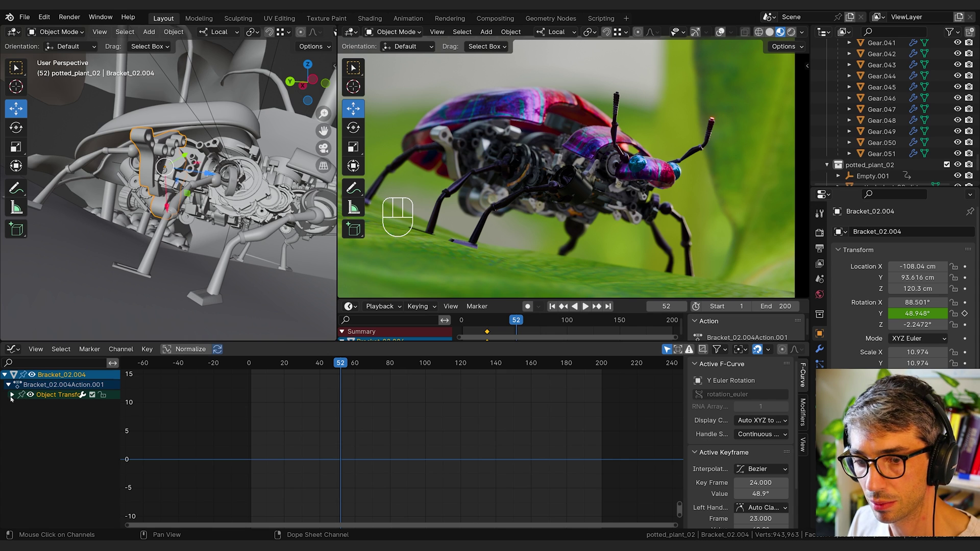
left_click(12, 396)
left_click(37, 411)
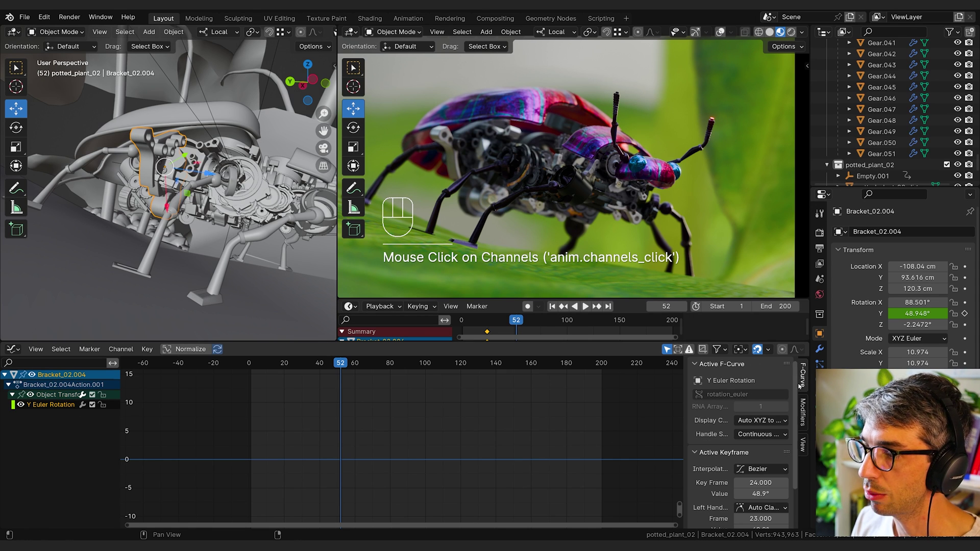
Add a Noise modifier to the Y Euler Rotation F-curve.
left_click(803, 413)
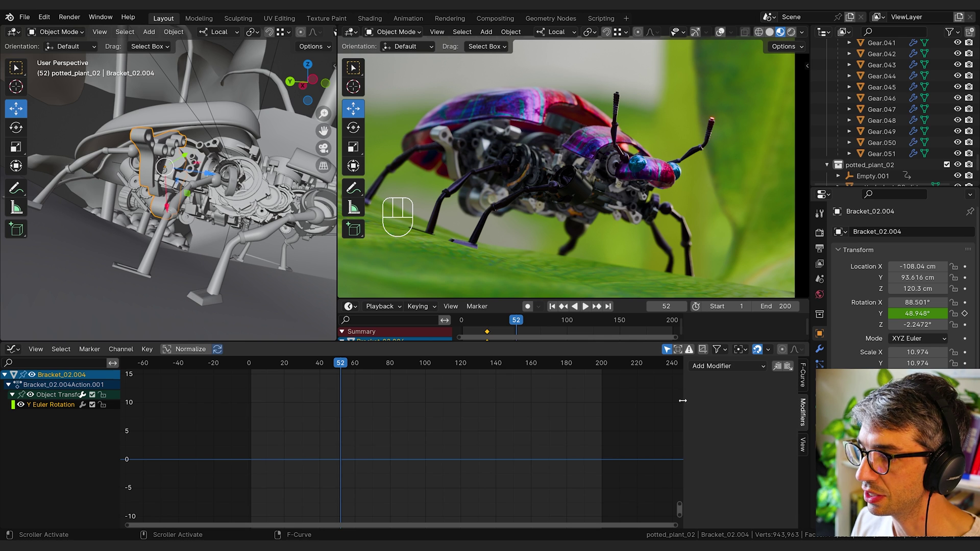
left_click_drag(682, 401, 807, 381)
left_click(807, 368)
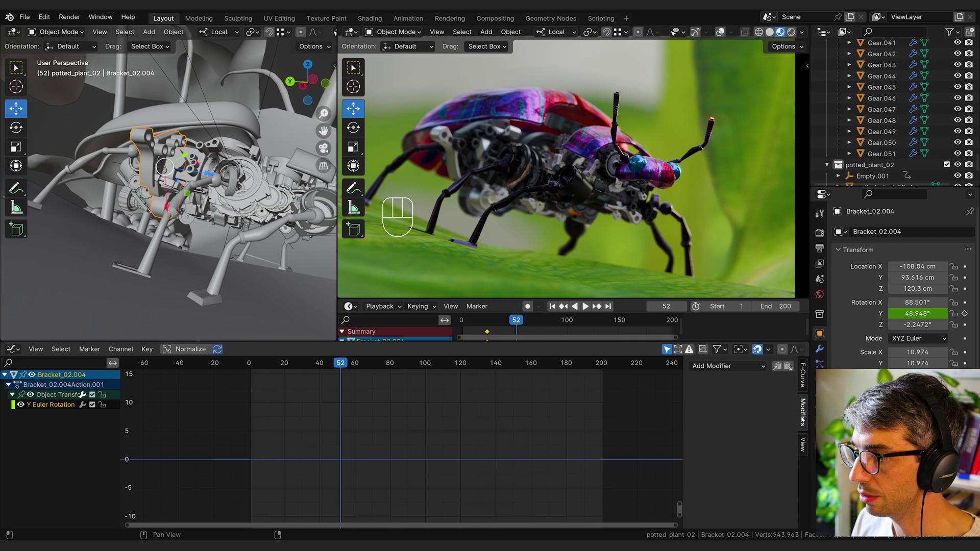
left_click(727, 366)
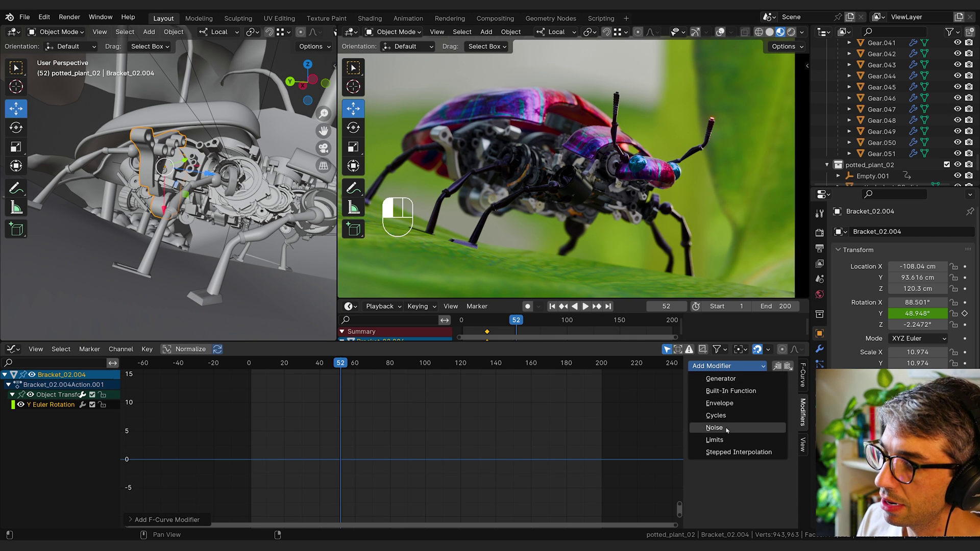
left_click(714, 428)
scroll(429, 423, "down", 2)
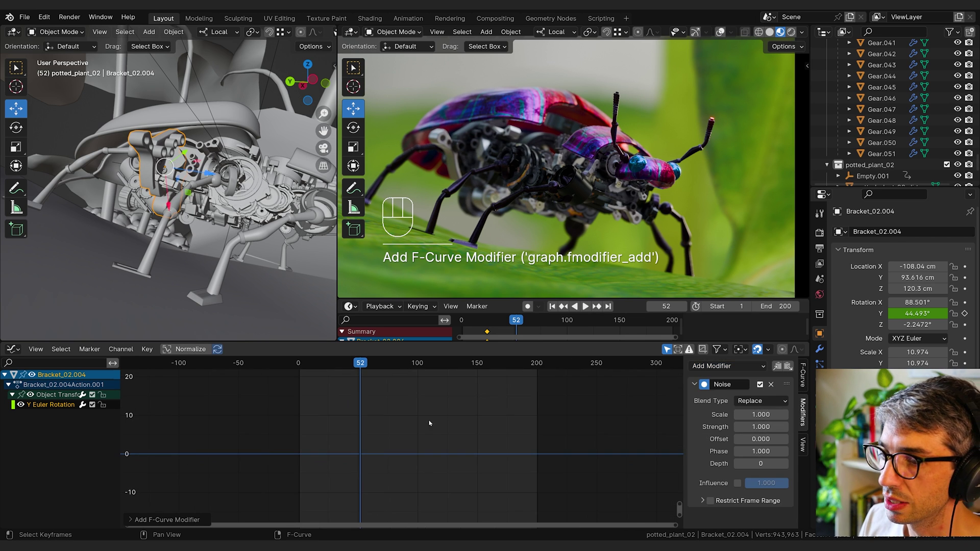
Frame the noisy Y Euler Rotation curve in the graph and play the animation to examine the bracket's motion.
left_click(48, 406)
key("KP_Decimal")
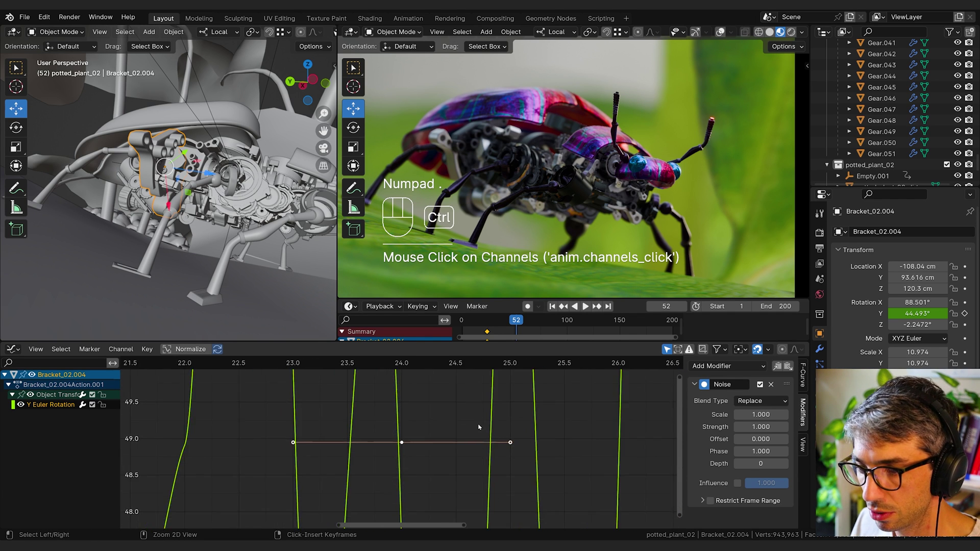
middle_click_drag(478, 427, 433, 519, "ctrl")
scroll(474, 440, "down", 4)
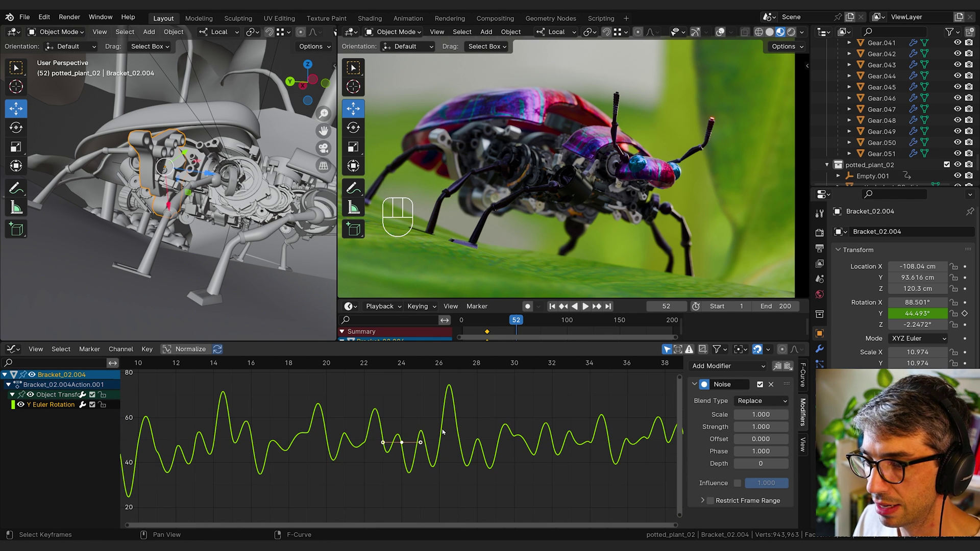
middle_click_drag(466, 435, 469, 451)
key("space")
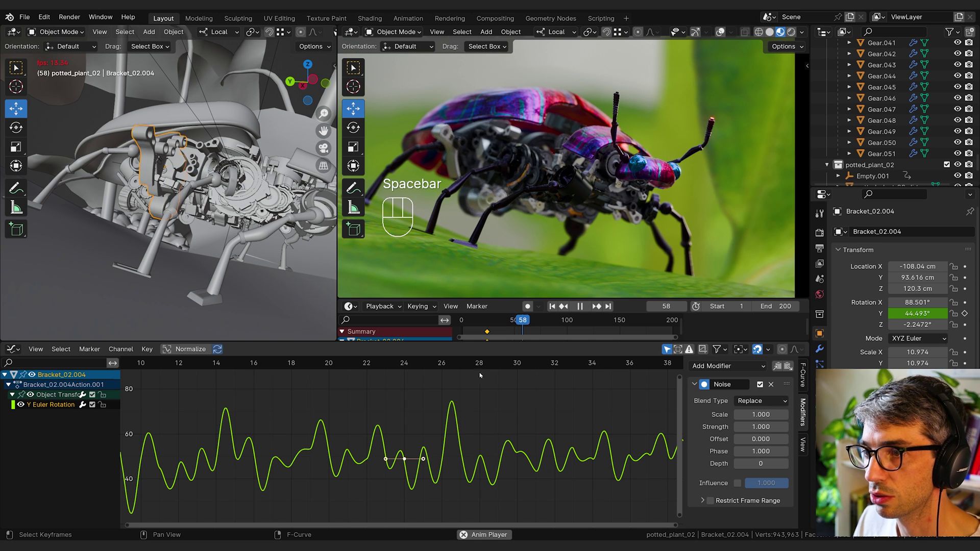
key("space")
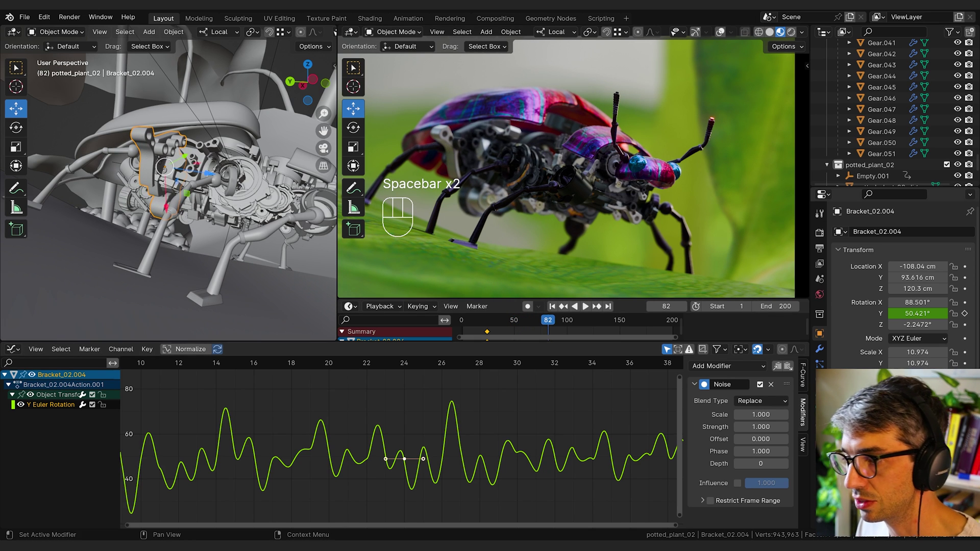
Set the Noise modifier's Scale to 3.300 and preview the bracket's motion.
left_click_drag(761, 415, 785, 415)
key("space")
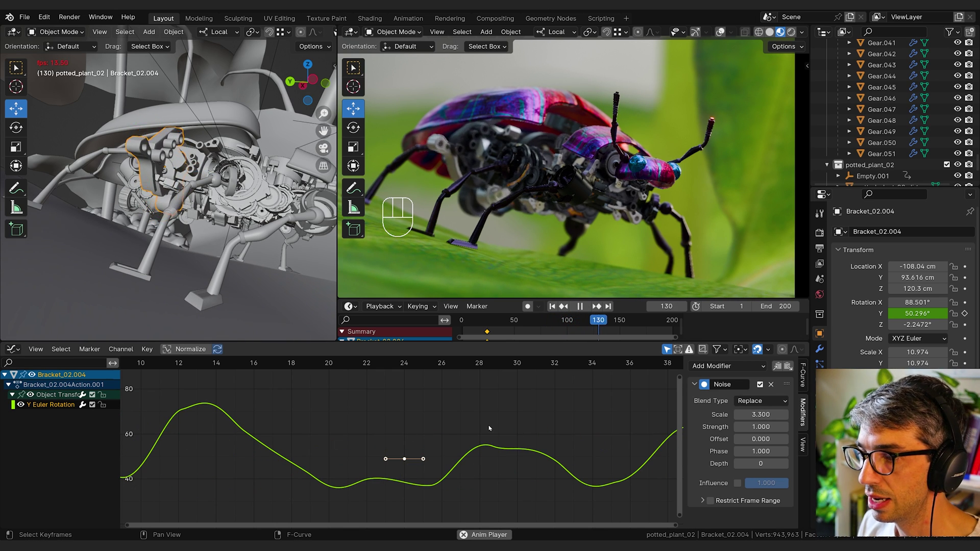
key("space")
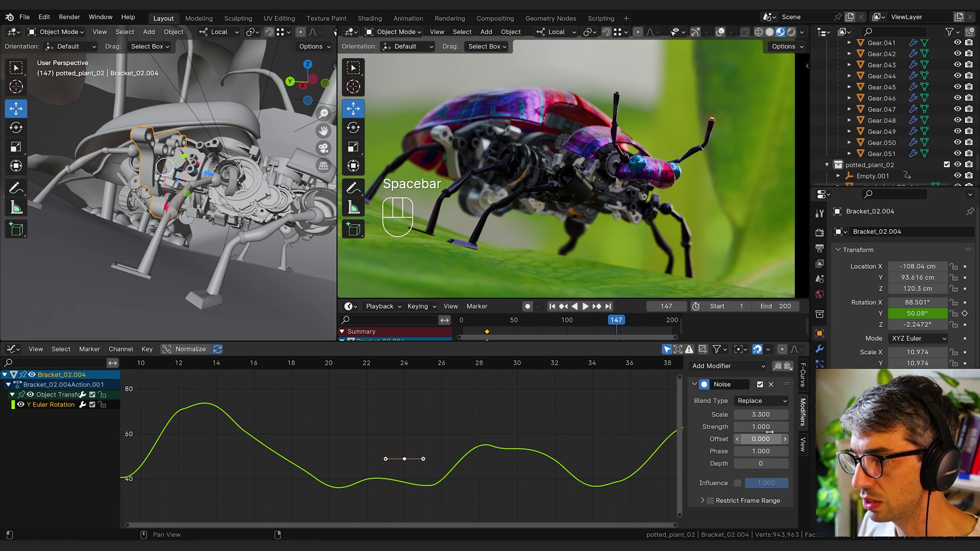
Set the Noise modifier's Scale to 12.600 and Strength to 0.580, and preview the slower, gentler motion.
left_click_drag(770, 431, 797, 415)
key("space")
key("space")
key("space")
scroll(460, 414, "down", 2)
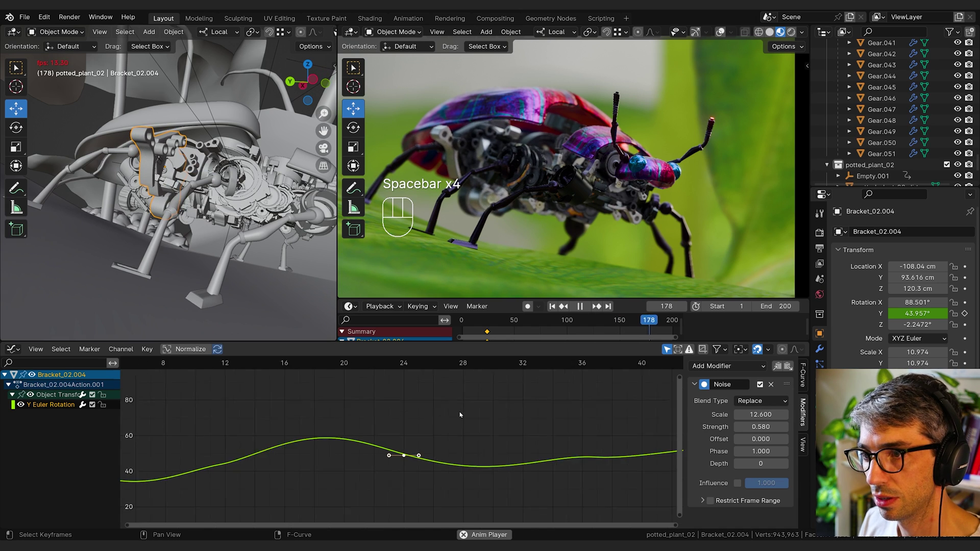
scroll(459, 415, "down", 3)
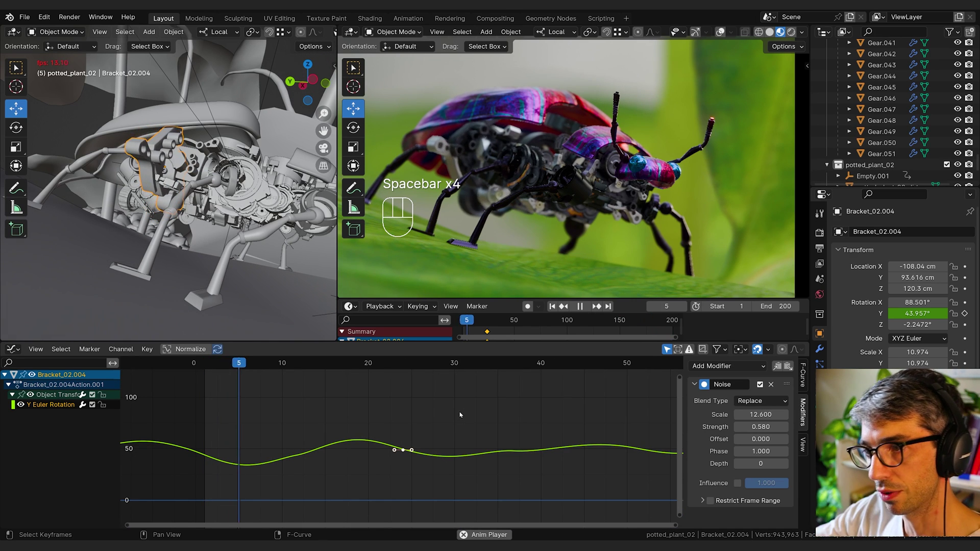
key("space")
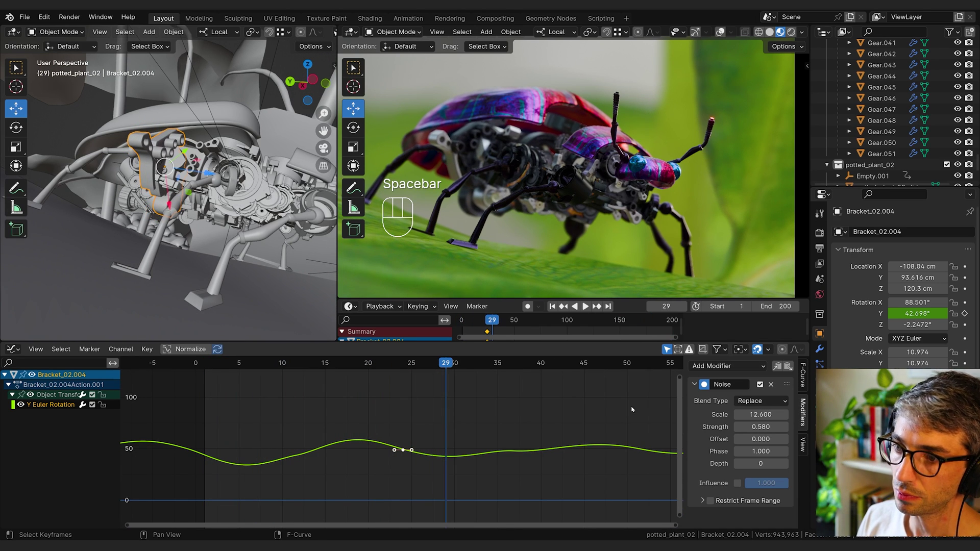
Add a Limits modifier below Noise on the Y rotation curve and enable its Minimum Y and Maximum Y limits.
left_click(694, 384)
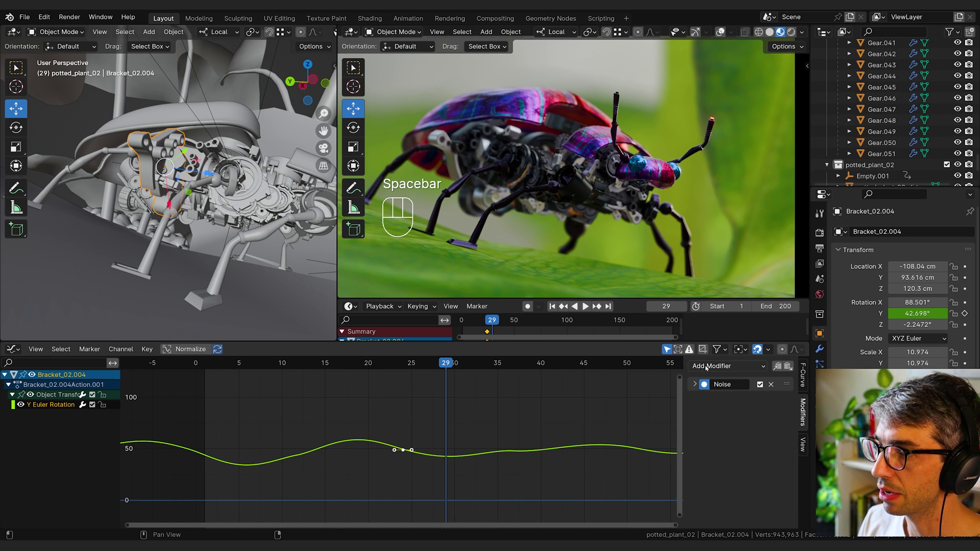
left_click(706, 367)
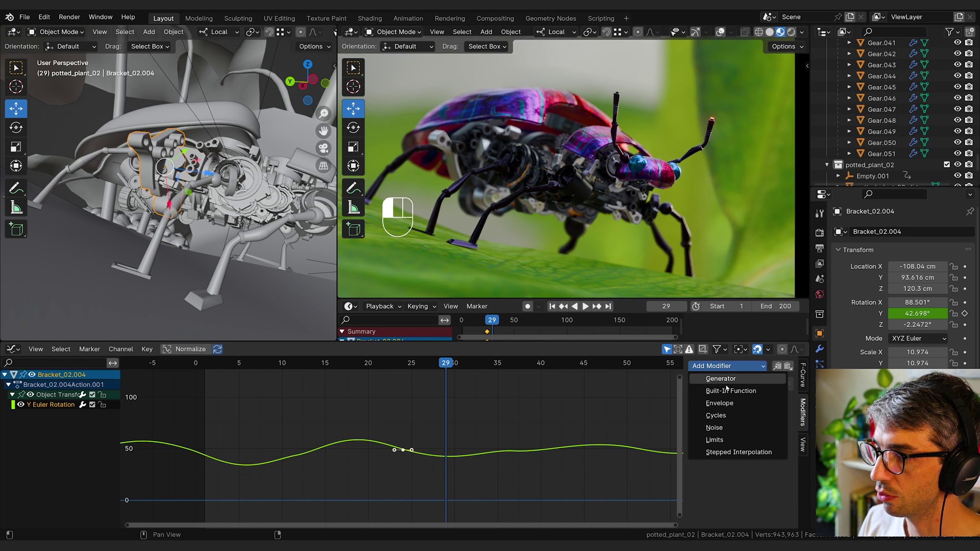
left_click(749, 440)
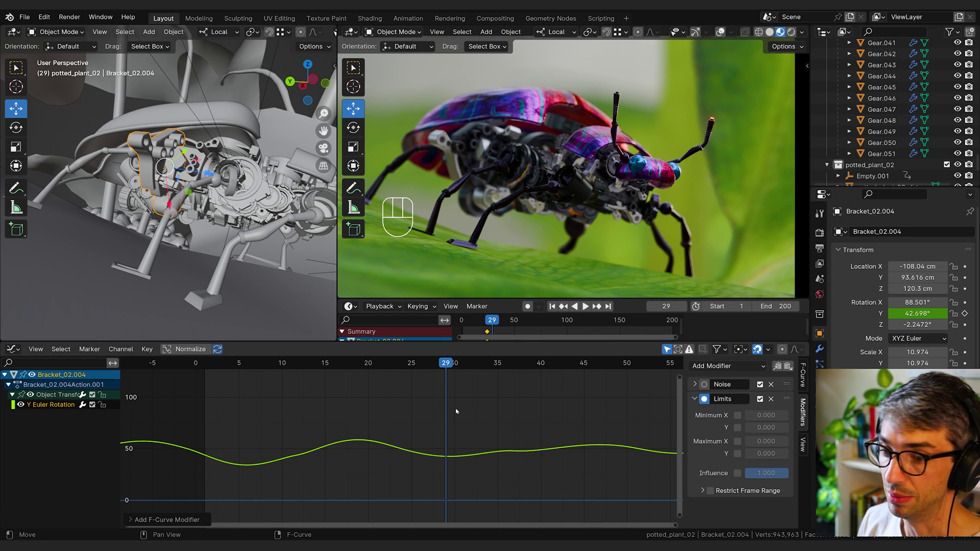
middle_click_drag(457, 408, 439, 393, "ctrl")
middle_click_drag(306, 431, 305, 408, "shift")
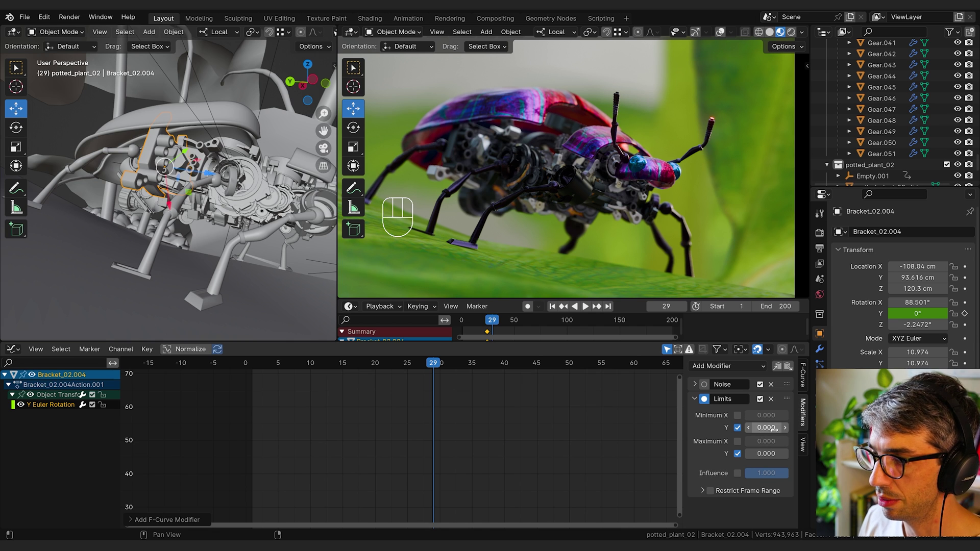
Set the Limits modifier's Minimum Y to -1.000 and Maximum Y to 1.000.
left_click_drag(766, 427, 791, 428)
left_click_drag(791, 427, 784, 428)
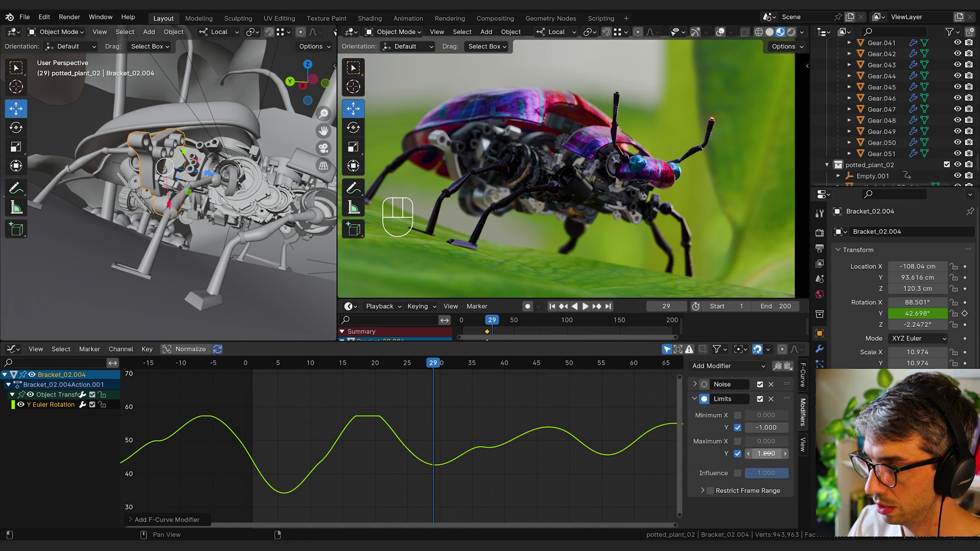
left_click(772, 428)
type("-1")
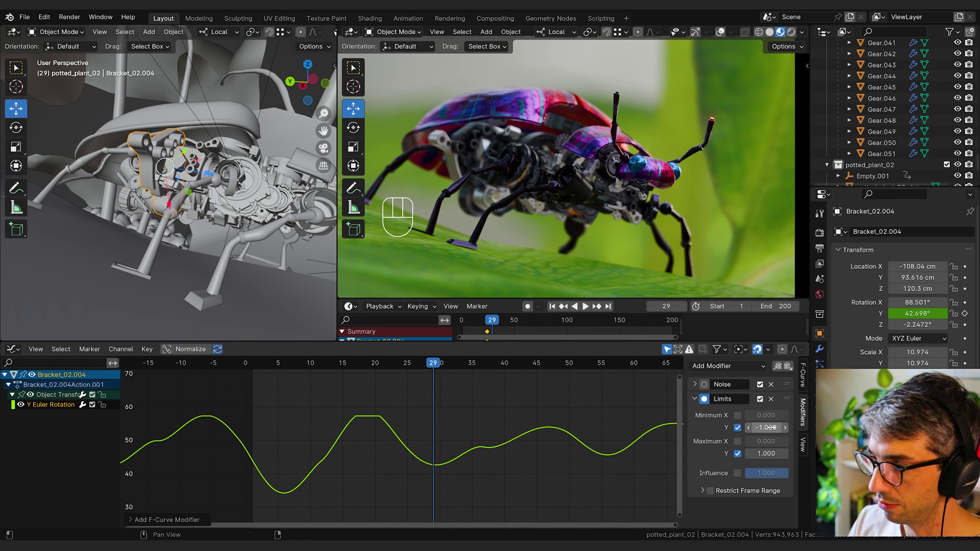
key("Return")
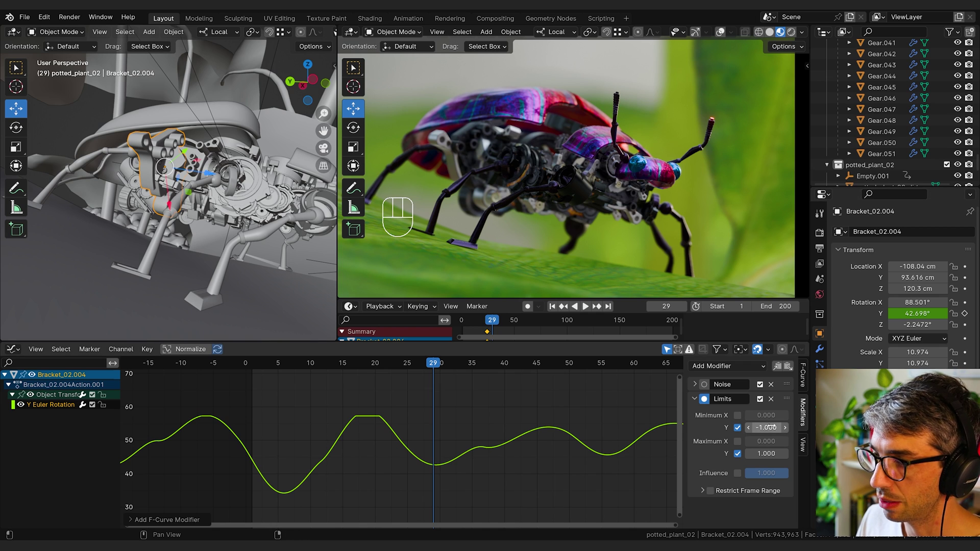
Narrow the Limits modifier to a Minimum Y of 0.780 and a Maximum Y of 0.890, and preview the motion.
left_click_drag(772, 453, 665, 449, "shift")
key("space")
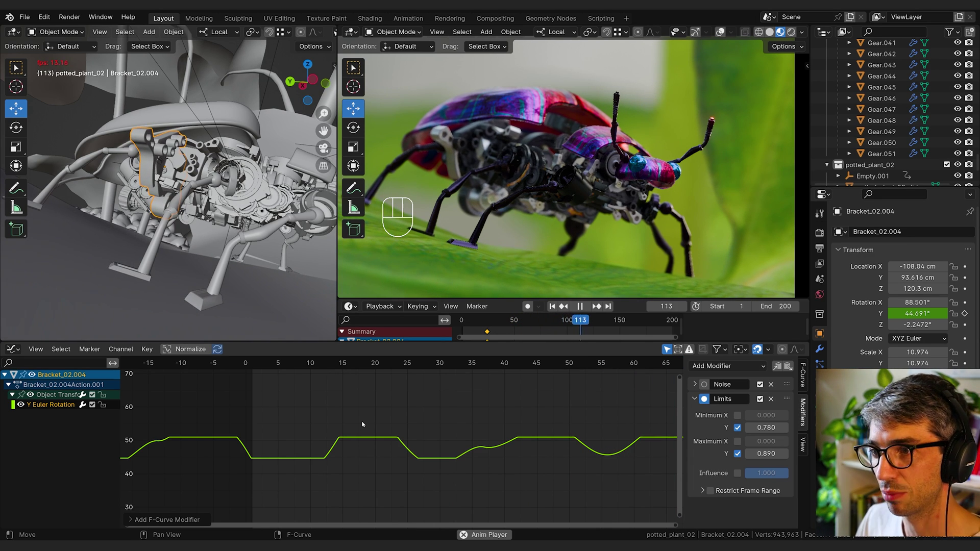
key("space")
Set the Noise modifier's Scale to 28.000, Strength to 1.680 and Depth to 2.
left_click(702, 386)
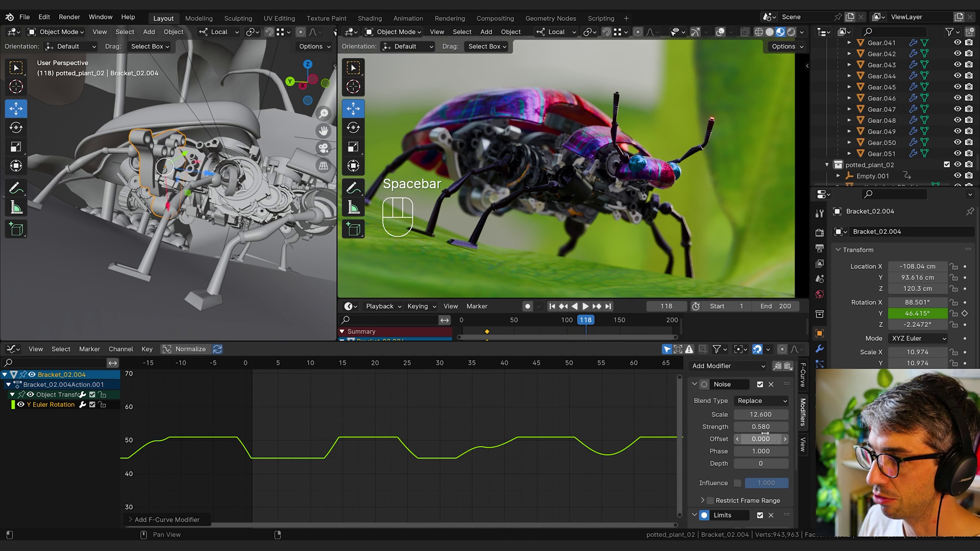
mouse_move(761, 415)
left_mouse_down()
mouse_move(796, 414)
mouse_move(771, 426)
left_mouse_up()
key("space")
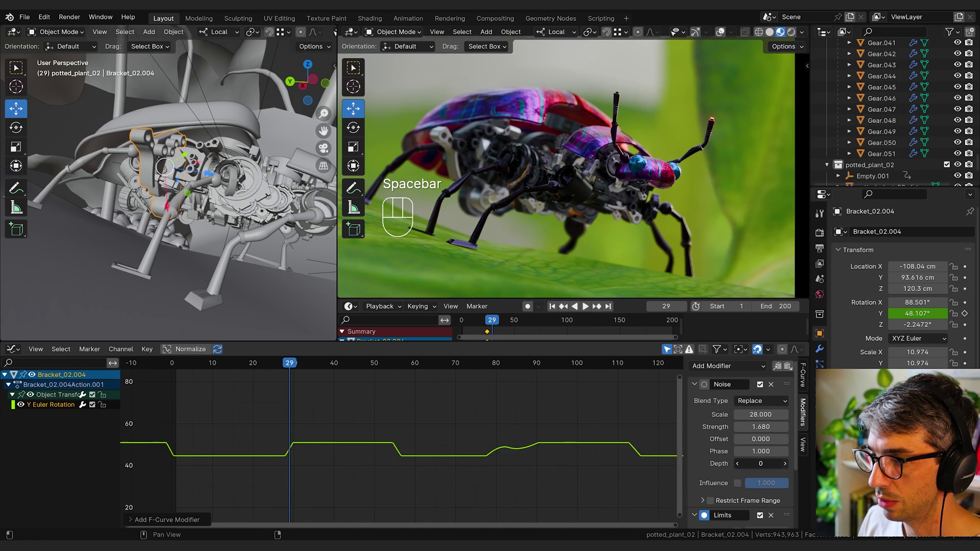
left_click(786, 465)
left_click(787, 465)
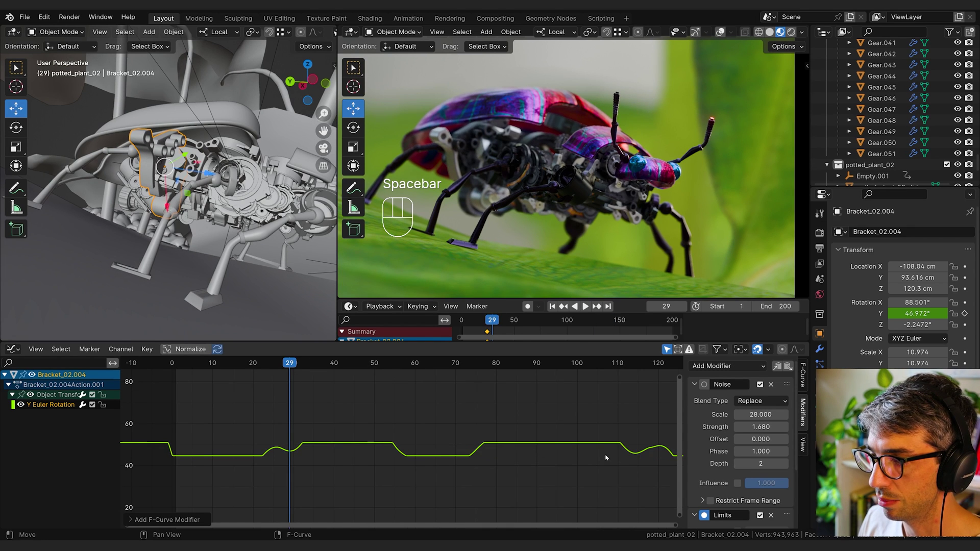
Play back the animation to check the bracket's noise-driven rotation.
scroll(586, 457, "down", 1)
key("space")
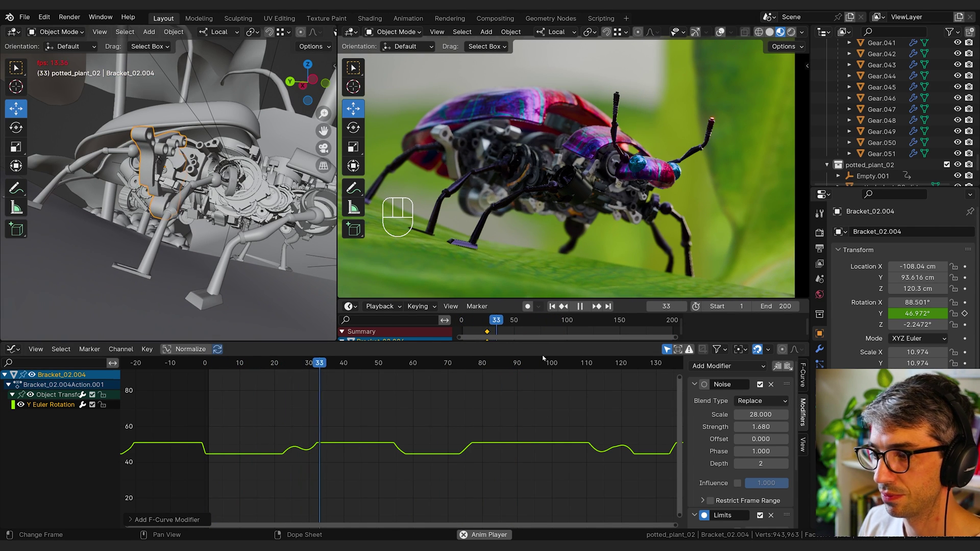
key("space")
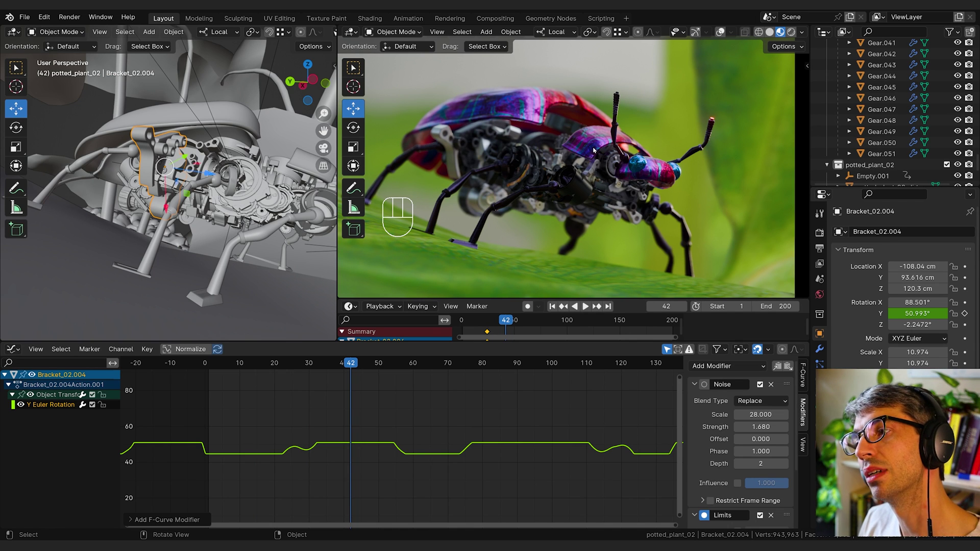
Collapse the Noise modifier and copy the bracket curve's F-curve modifiers.
left_click(525, 110)
left_click(444, 137)
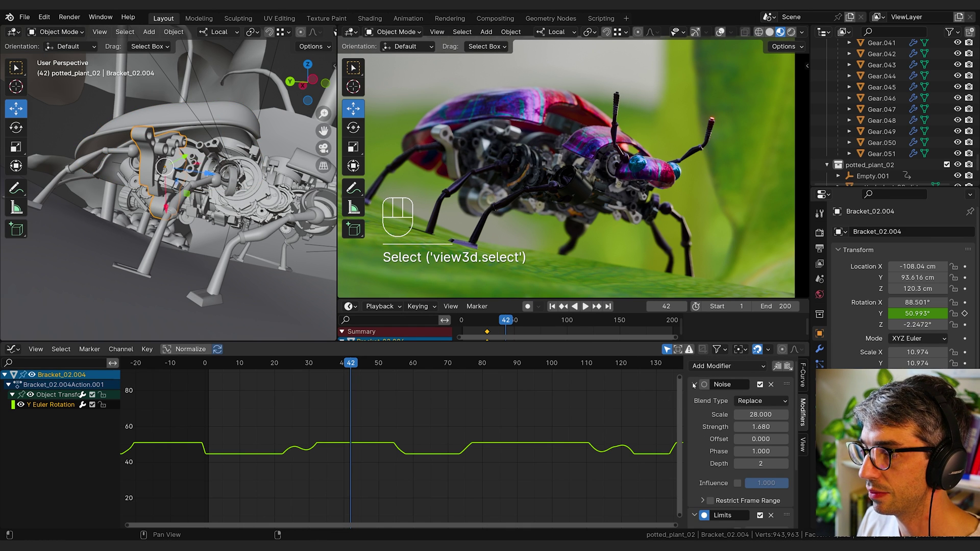
left_click(694, 384)
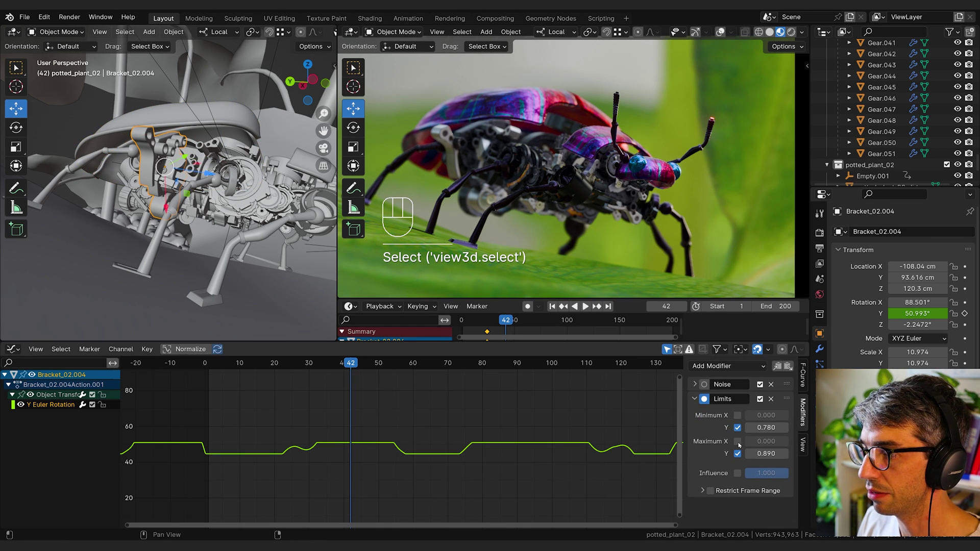
left_click(776, 367)
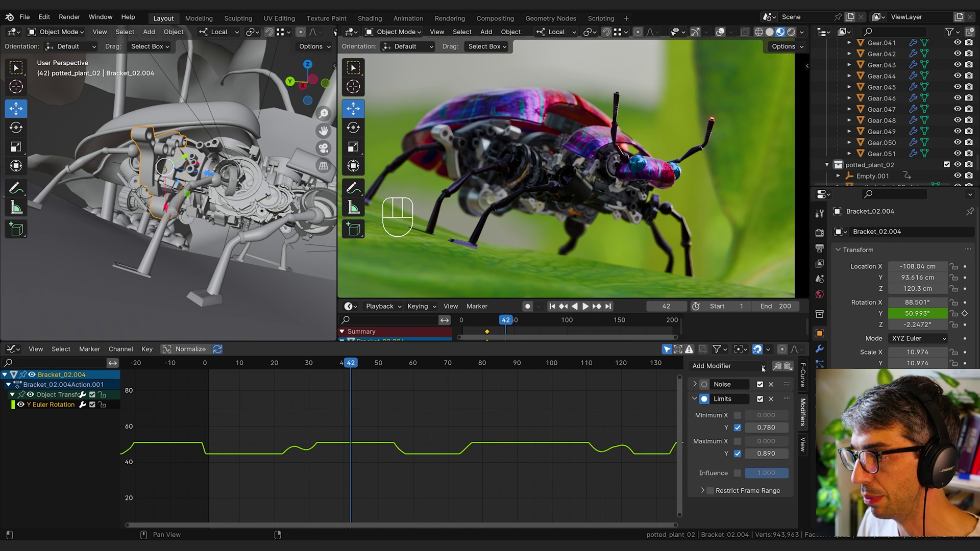
Select the beetle's large rear shell and test its rotation axes, undoing the trial rotations.
left_click(519, 96)
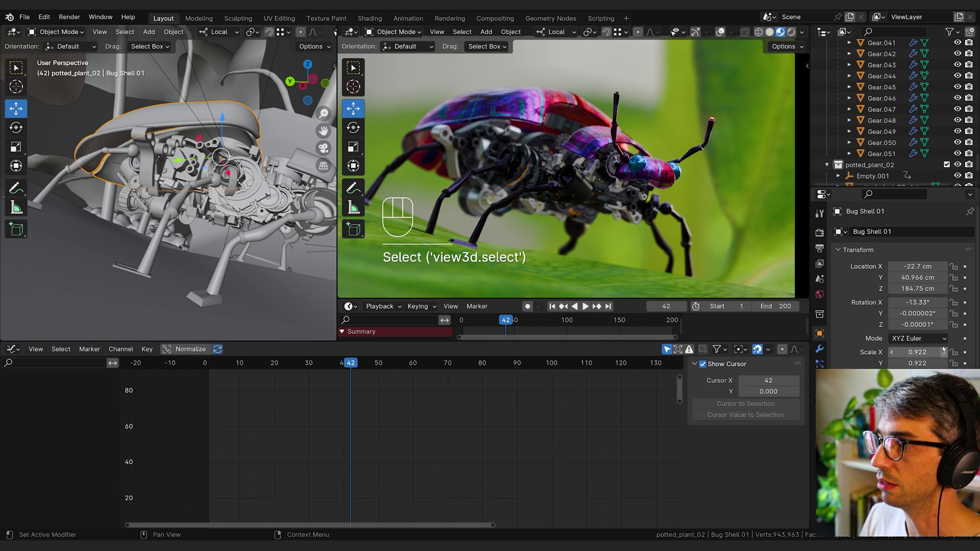
key("ctrl+z")
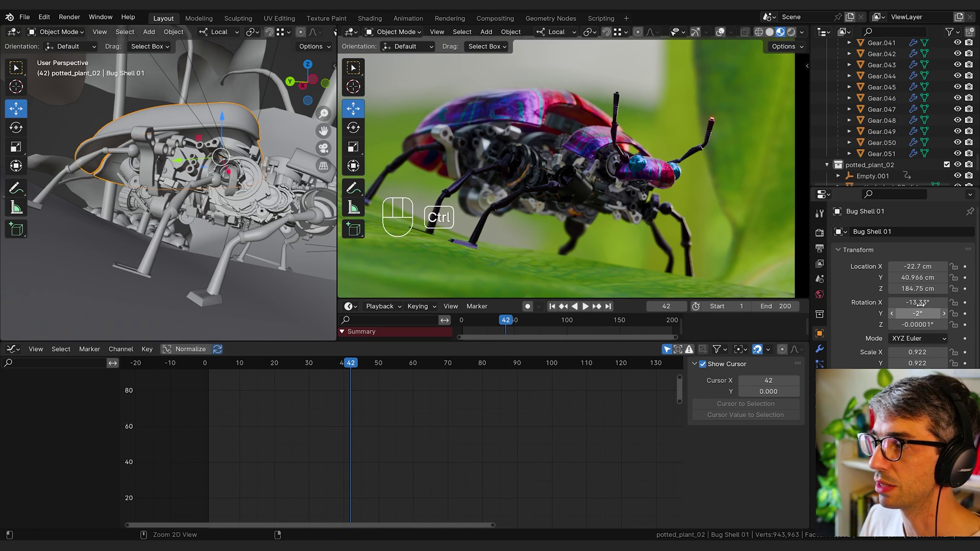
left_click_drag(918, 324, 917, 303)
key("ctrl+z")
key("ctrl+z")
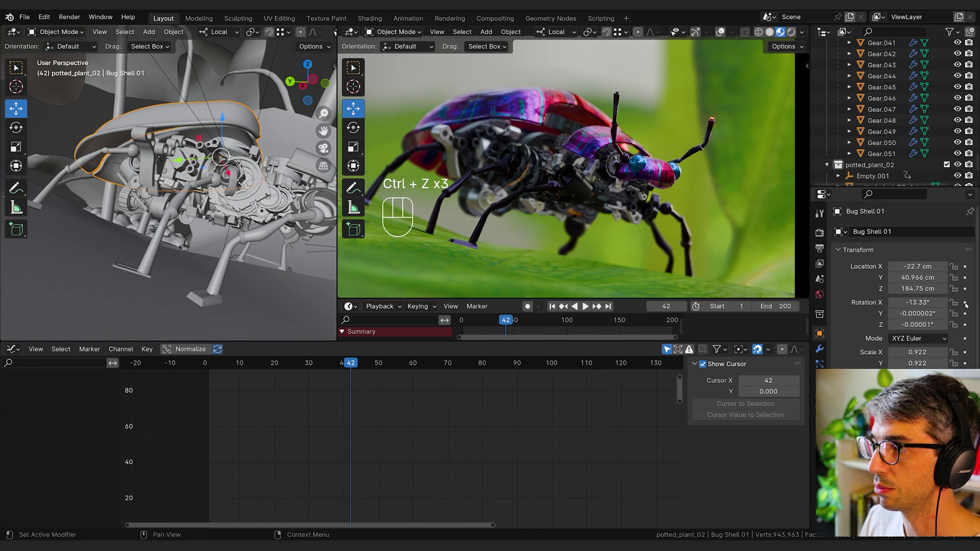
Keyframe the rear shell's X rotation at frame 42 and paste the copied F-curve modifiers onto its X Euler Rotation curve.
left_click(965, 303)
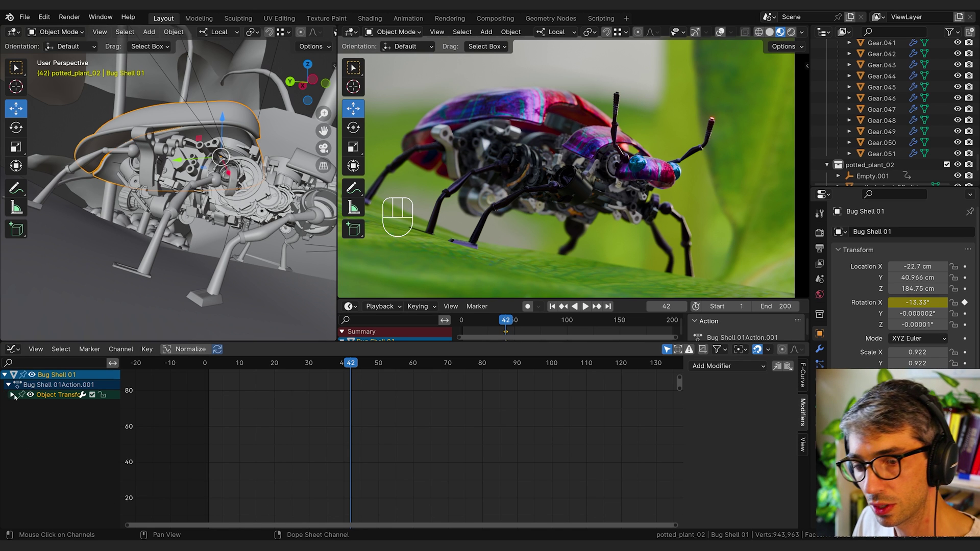
left_click(41, 415)
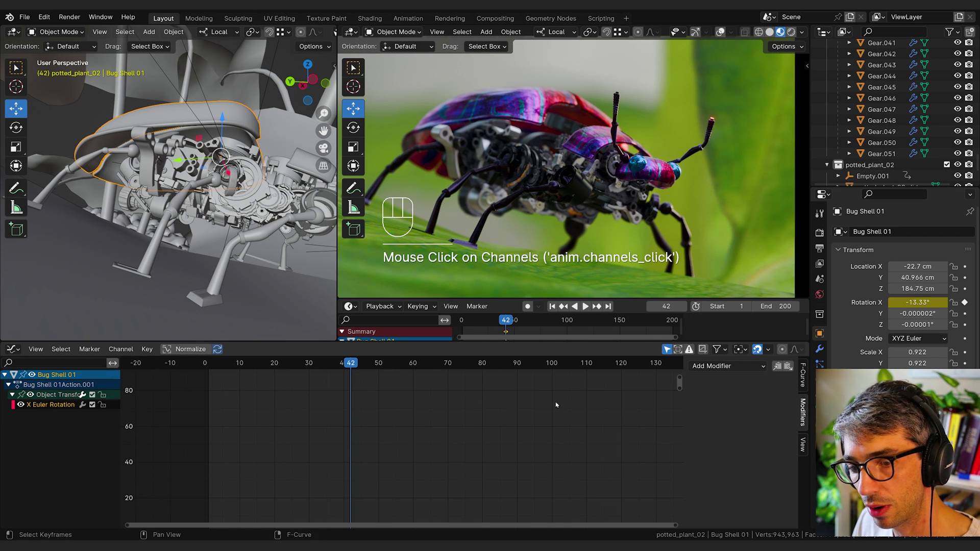
left_click(788, 366)
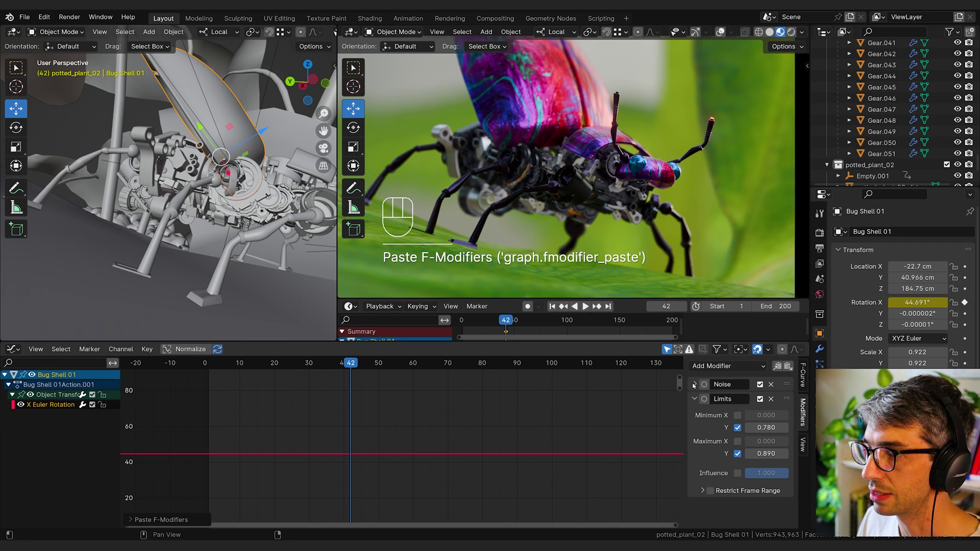
Set the rear shell's Noise to Scale 34.170 and Strength 0.950, with Y limits of -0.200 and -0.140, and preview the motion.
left_click(693, 384)
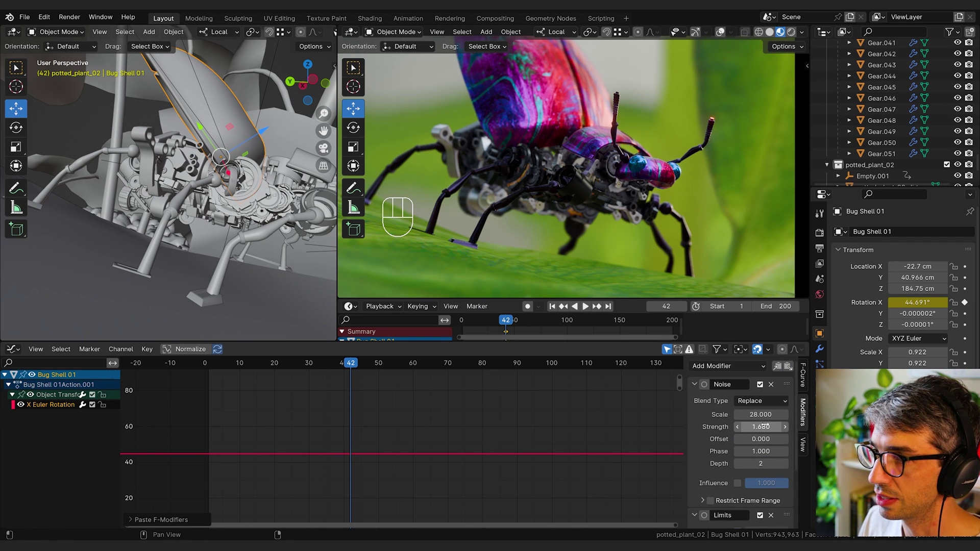
key("space")
key("space")
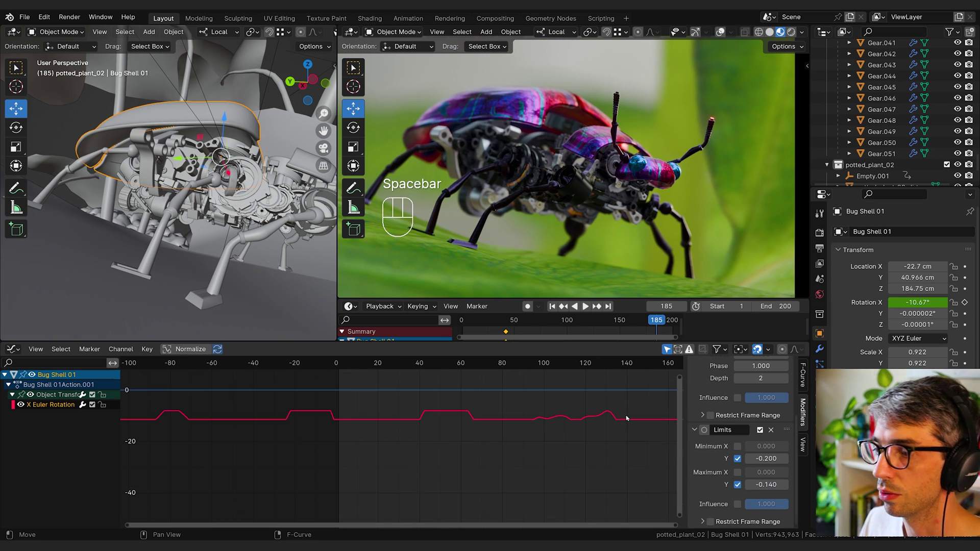
key("space")
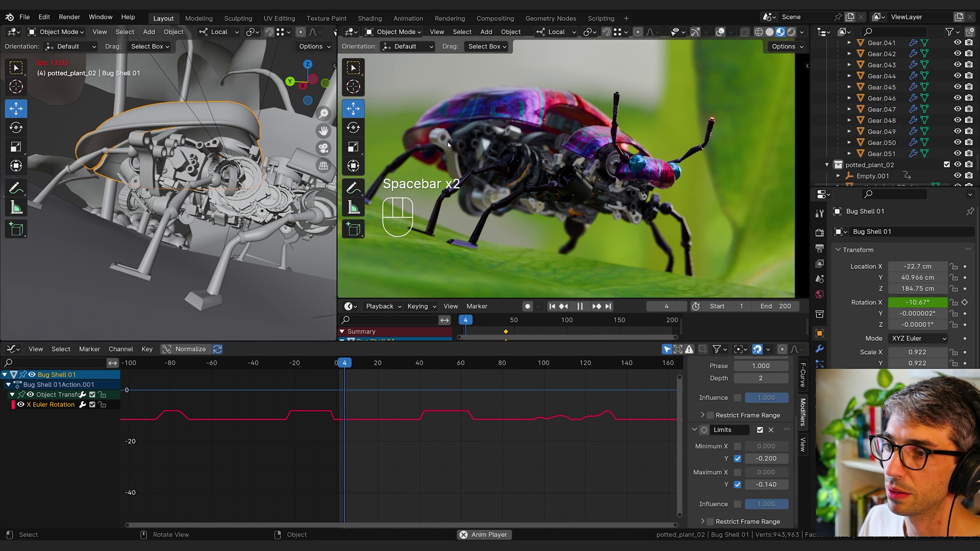
key("space")
Set the rear shell's Noise Offset to 484.800 and Phase to 57.200, and preview the animation.
scroll(706, 397, "up", 3)
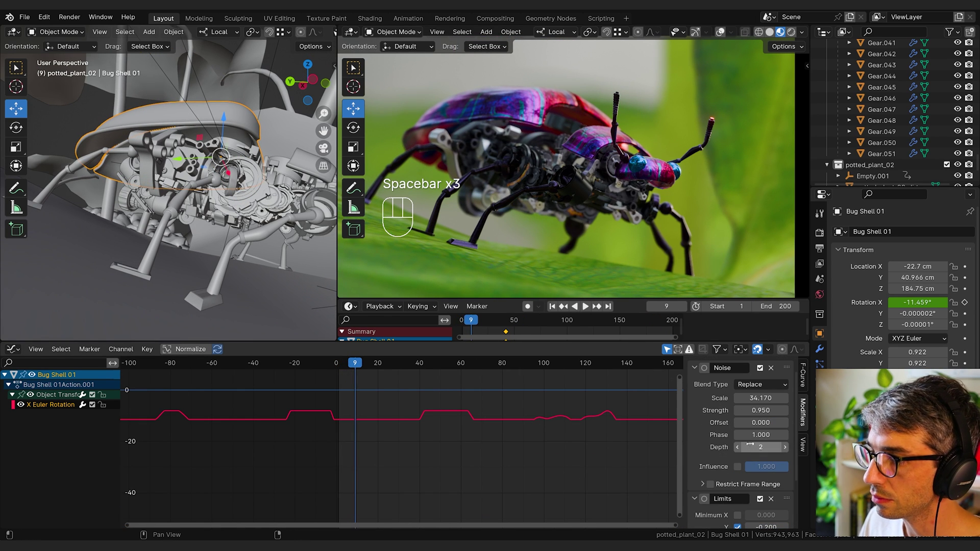
left_click_drag(761, 435, 817, 423)
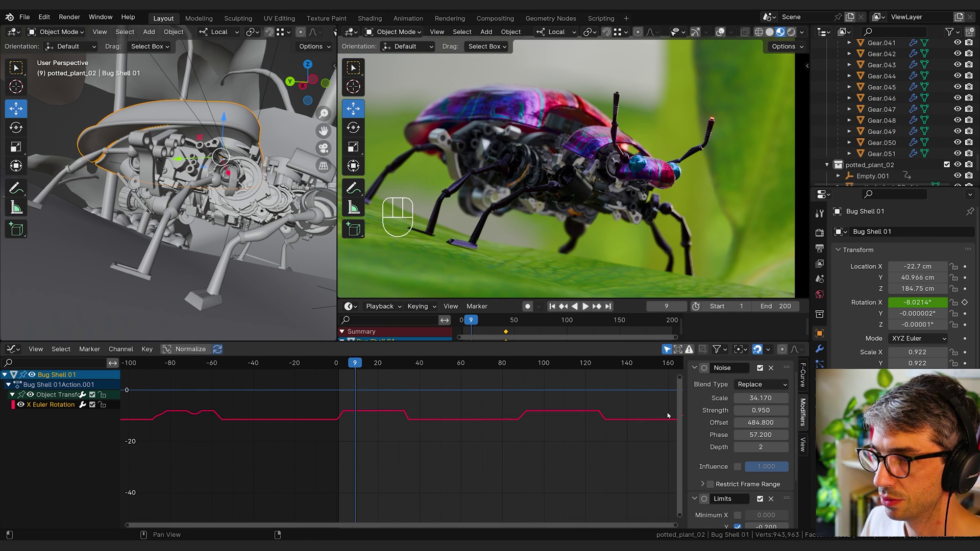
key("space")
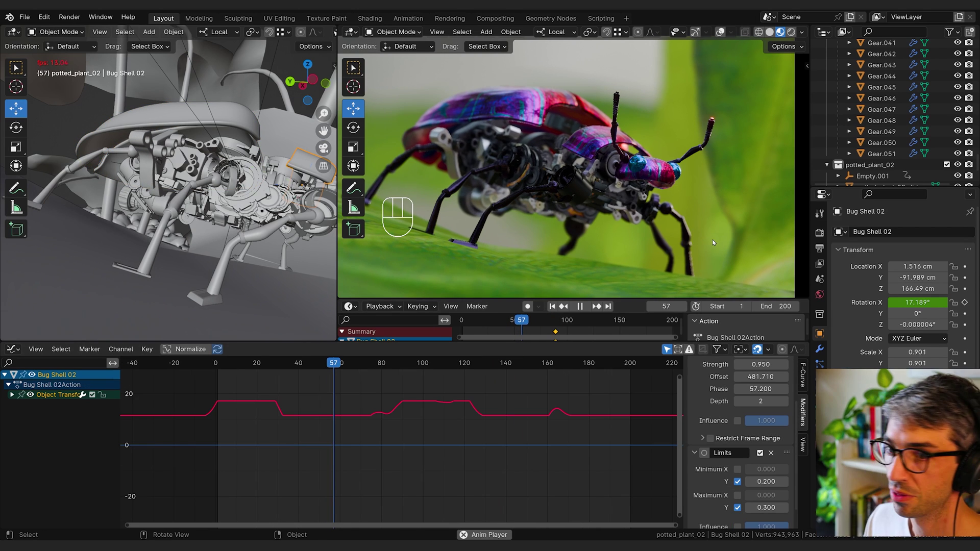
key("space")
Rotate Bug Antena.001 to X -32.483°, Y 10.662°, Z -54.18° and keyframe all three rotation axes at frame 57.
left_click(617, 108)
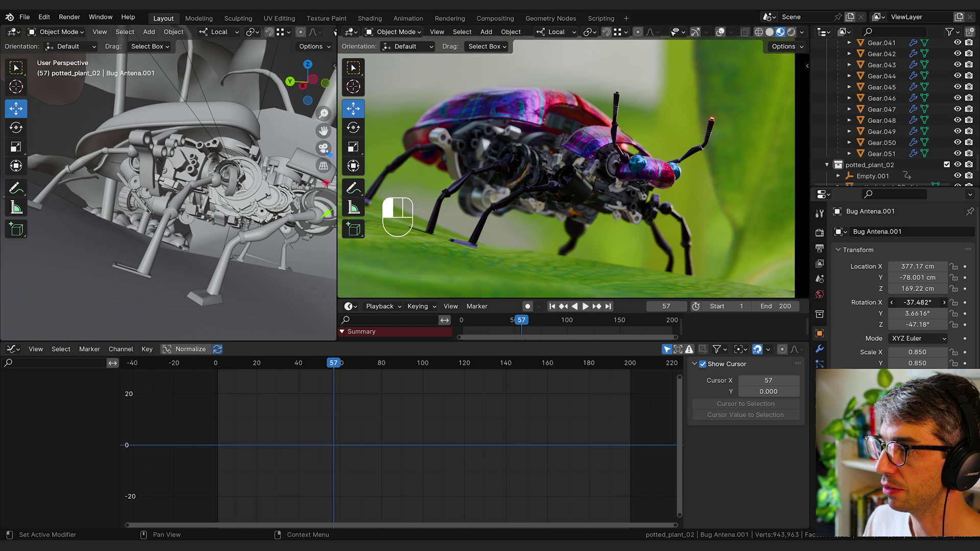
mouse_move(917, 303)
left_mouse_down()
mouse_move(918, 324)
mouse_move(915, 303)
left_mouse_up()
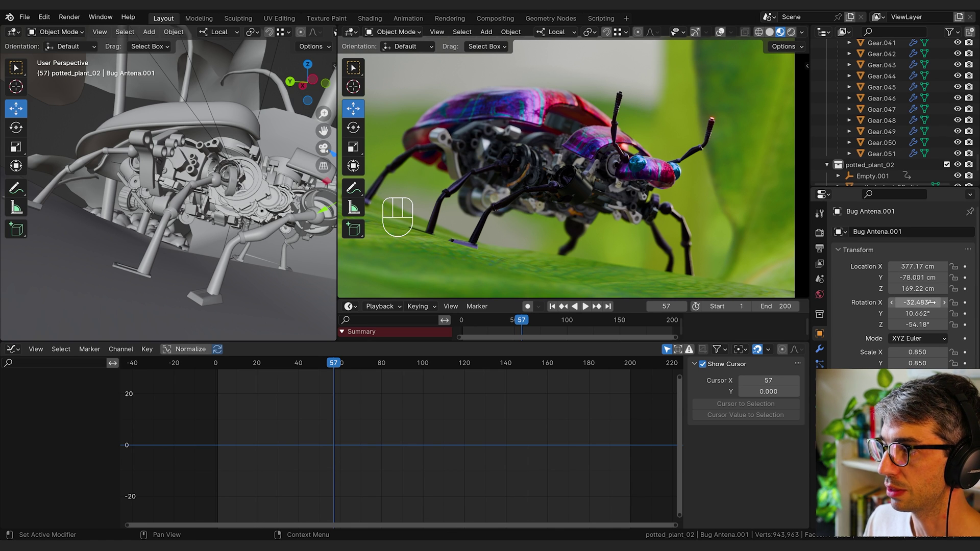
left_click(965, 302)
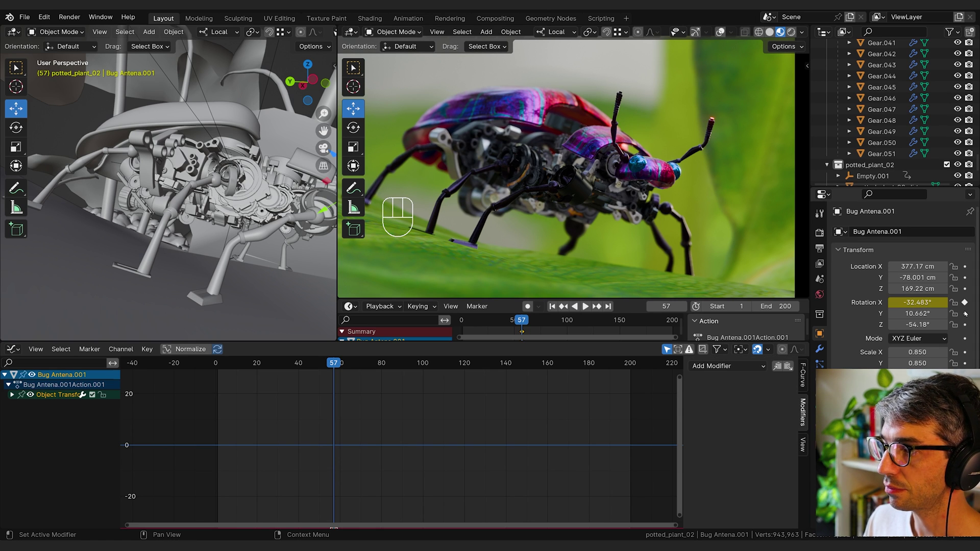
left_click(965, 314)
left_click(965, 325)
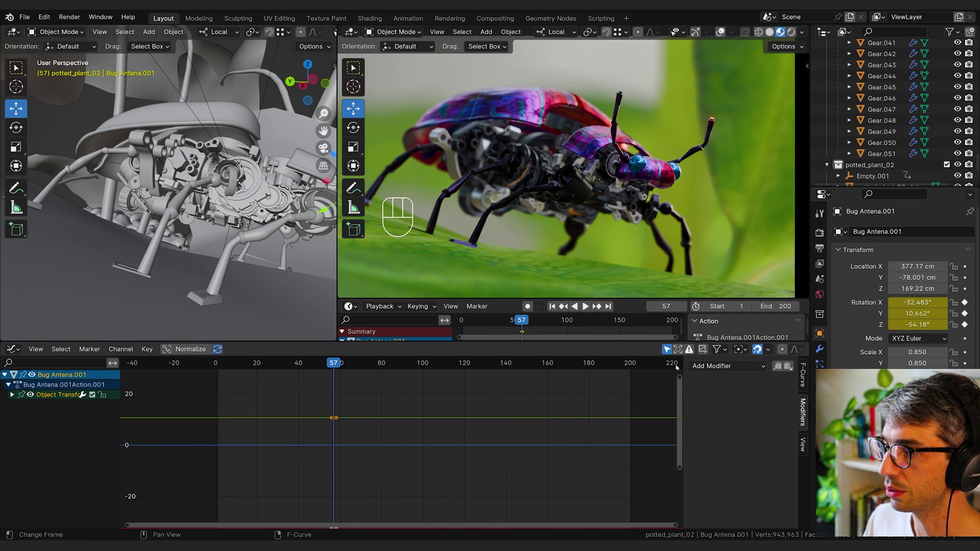
Paste the copied F-curve modifiers onto the antenna's X Euler Rotation curve.
left_click(12, 395)
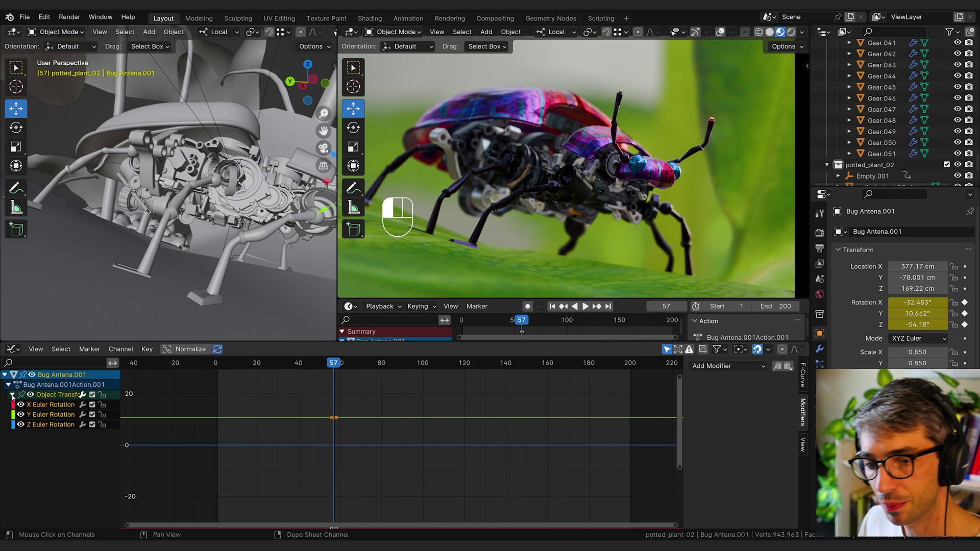
left_click(51, 405)
left_click(788, 366)
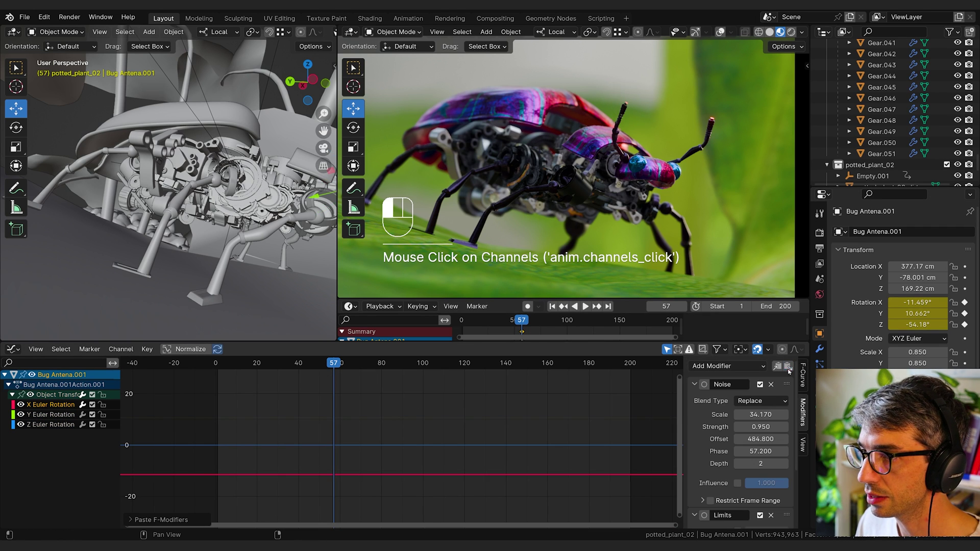
Set the antenna X rotation's Limits modifier to a Minimum Y of -1.000 and a Maximum Y of 1.000.
scroll(722, 477, "down", 5)
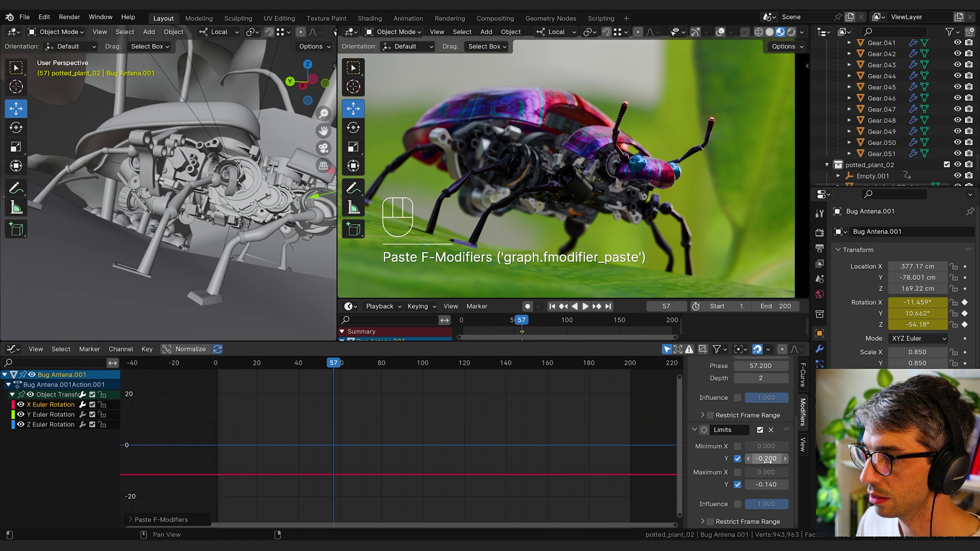
type("-1")
key("Tab")
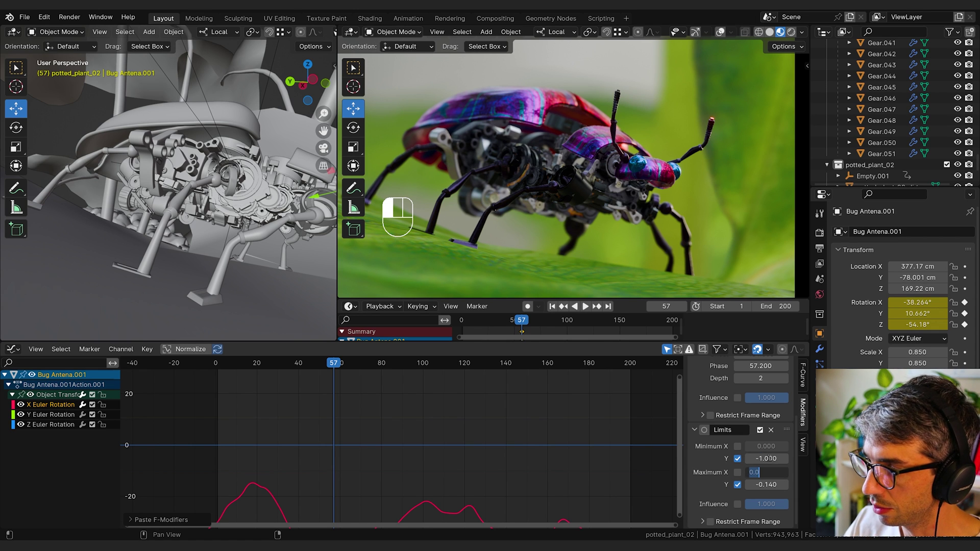
type("1")
key("Return")
middle_click_drag(515, 484, 562, 393)
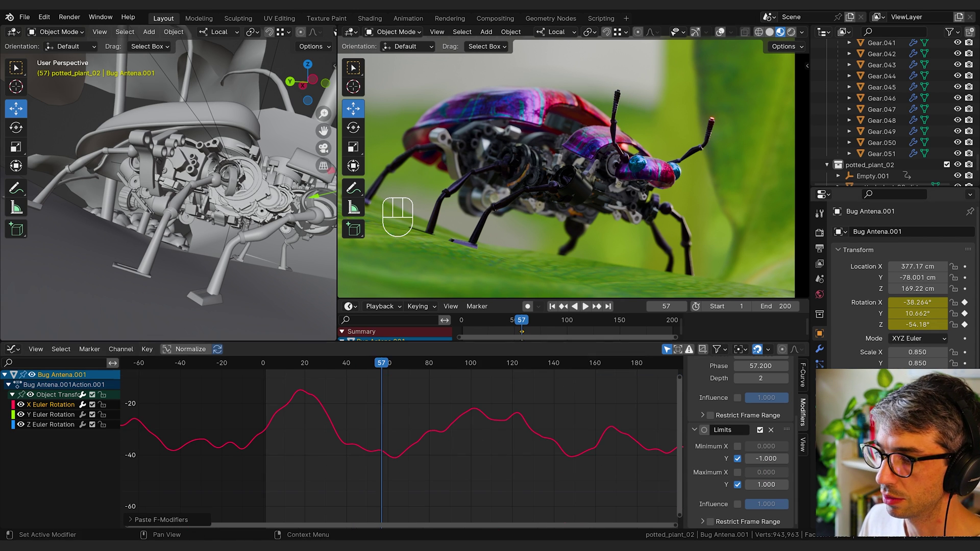
middle_click_drag(494, 446, 537, 447)
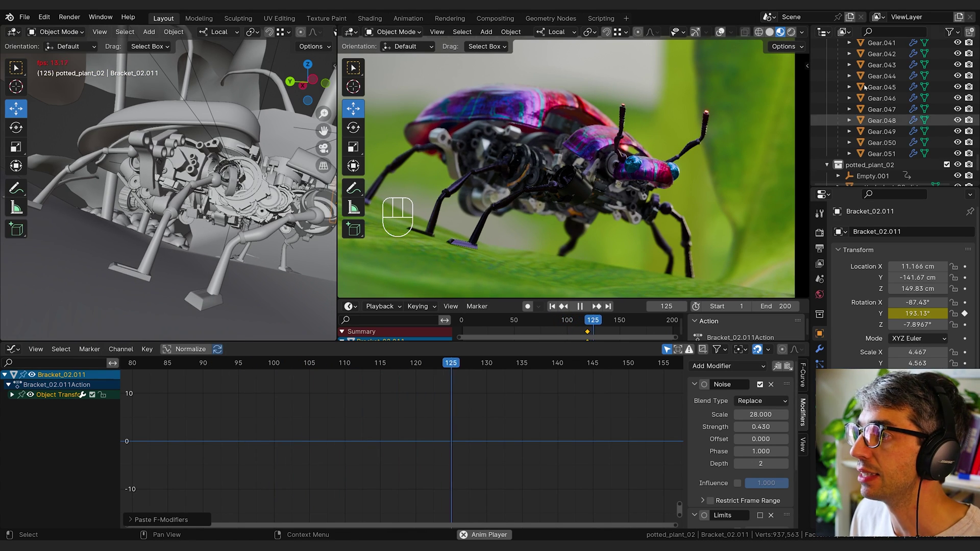
Select the Camera and keyframe its location and rotation on all axes at frame 26.
scroll(872, 83, "up", 10)
scroll(872, 83, "up", 10)
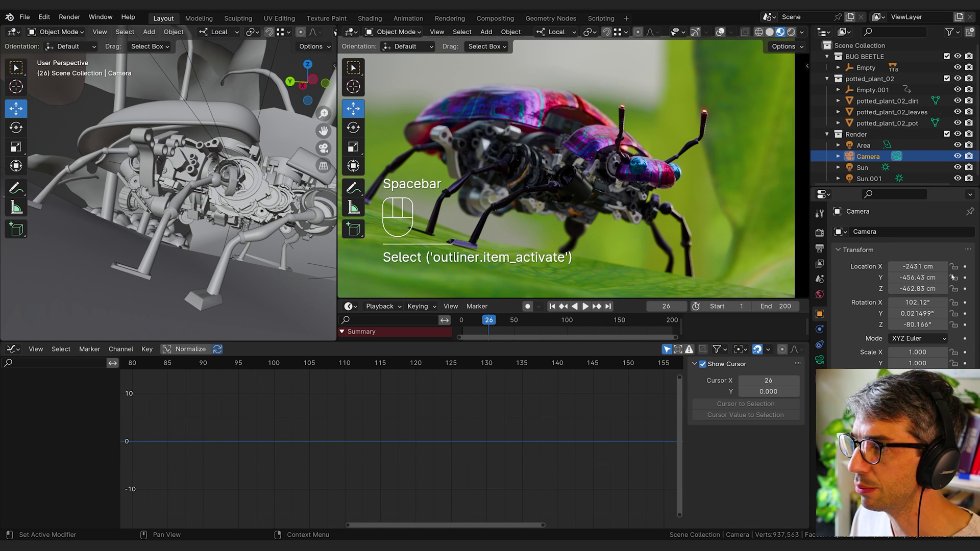
left_click_drag(964, 266, 963, 327)
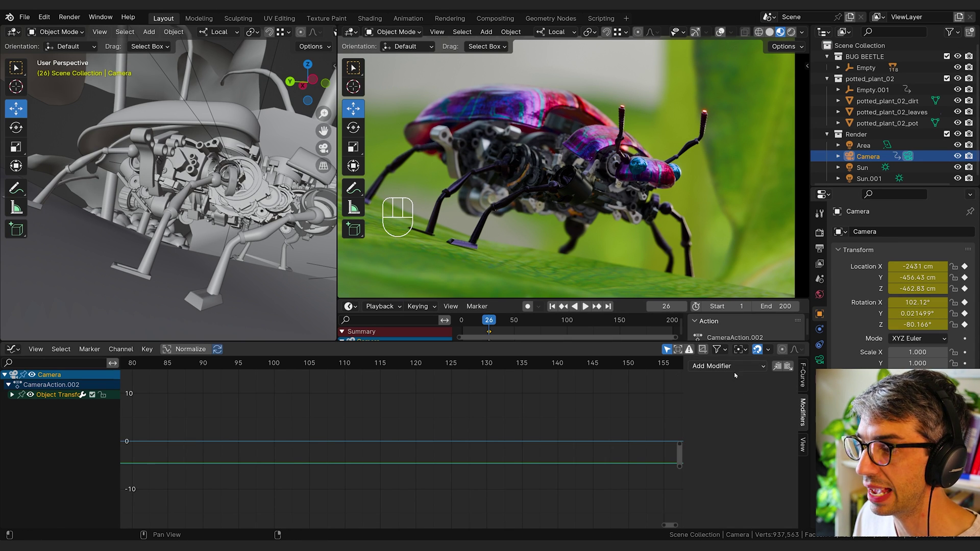
Add a Noise modifier to the camera's X Euler Rotation curve.
left_click(12, 395)
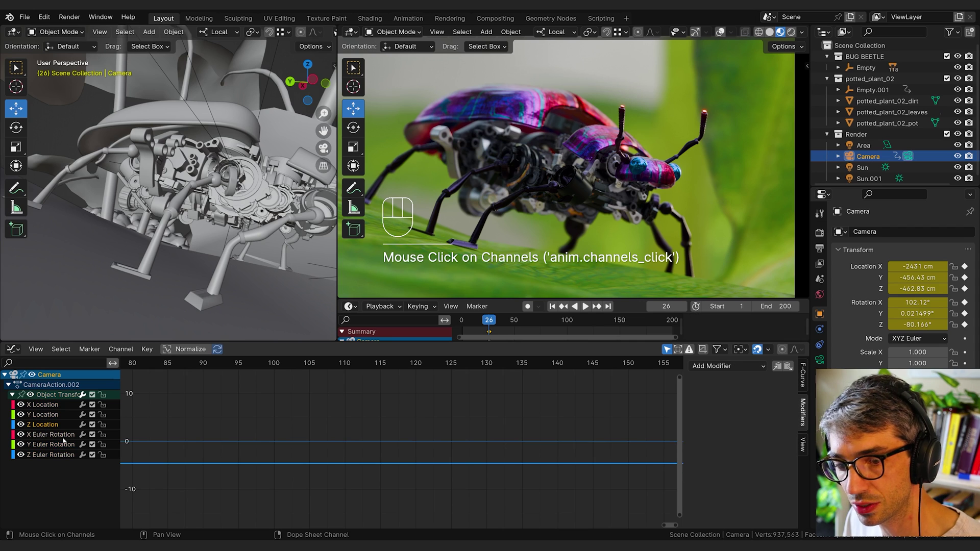
left_click(56, 435)
left_click(738, 370)
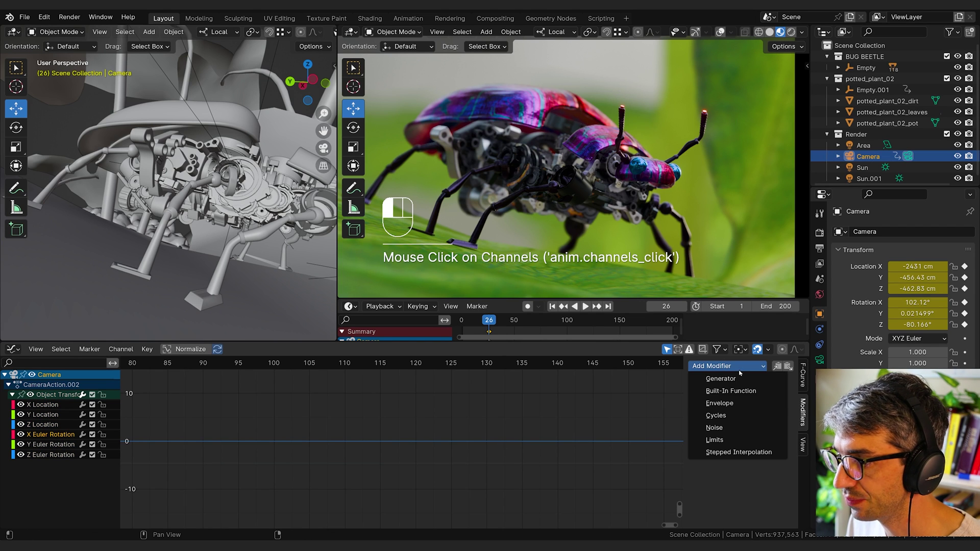
left_click(725, 429)
Set the X Euler Rotation Noise modifier's Strength to 0.005 and Scale to 30.000.
key("a")
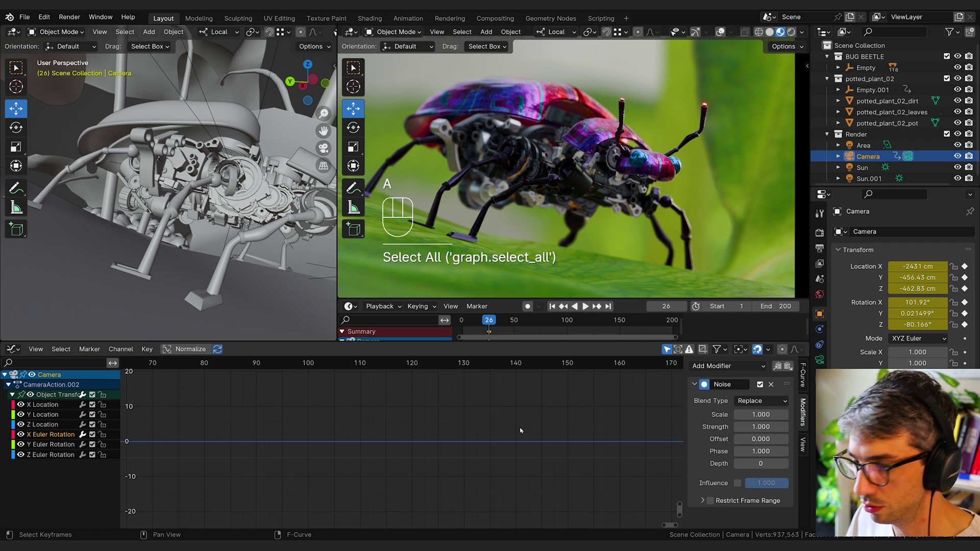
key("KP_Decimal")
scroll(521, 442, "down", 2)
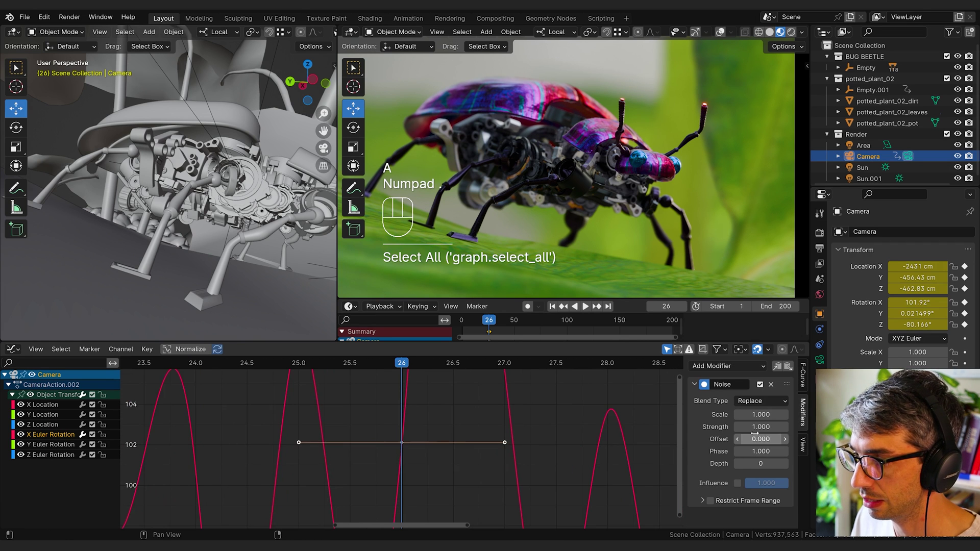
left_click_drag(761, 426, 667, 428, "shift")
left_click_drag(791, 414, 769, 427)
key("space")
key("space")
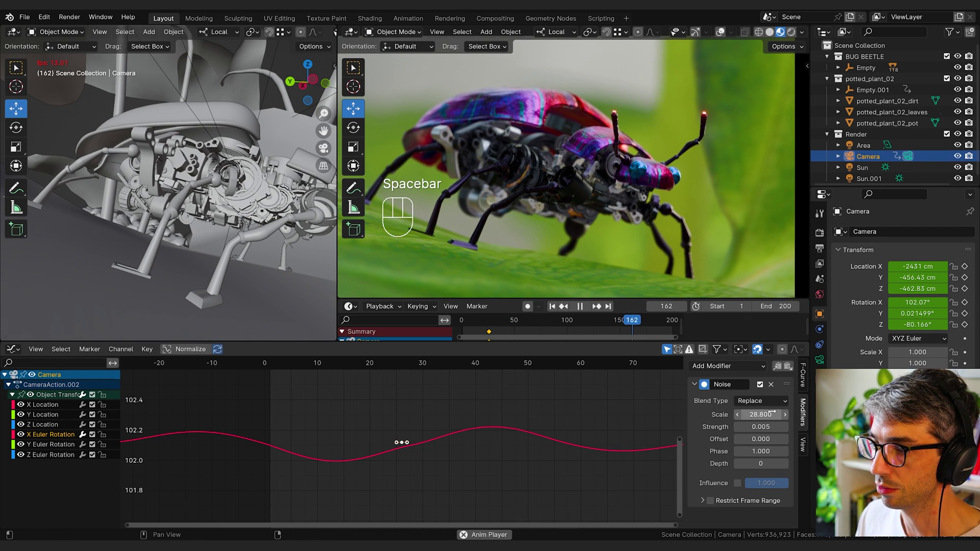
left_click(772, 413)
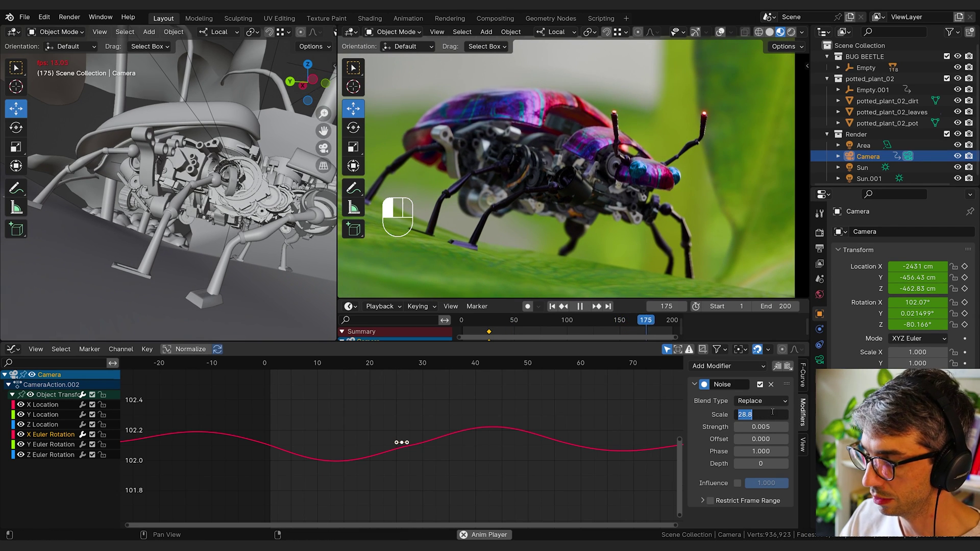
key("Return")
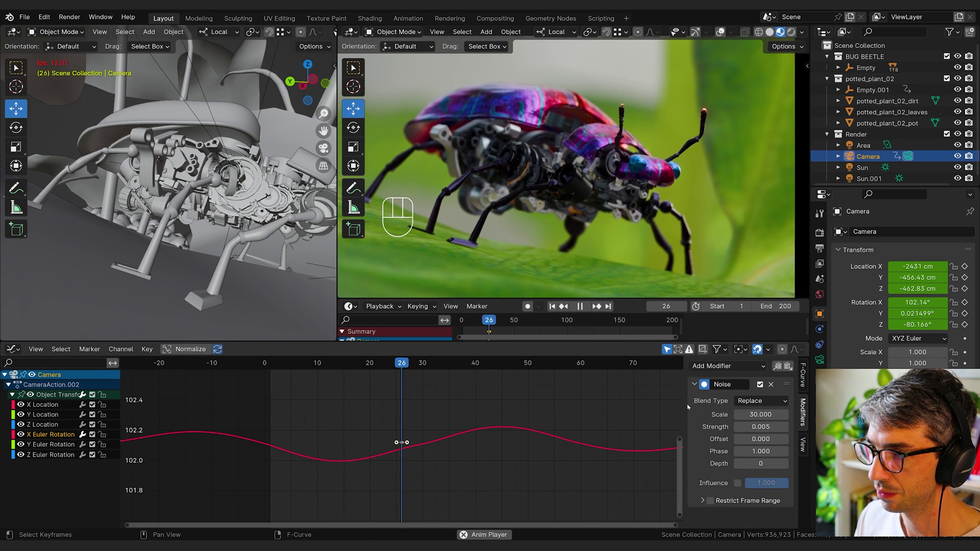
key("space")
Paste the copied Noise modifier onto the camera's Y and Z Euler Rotation curves.
left_click(55, 445)
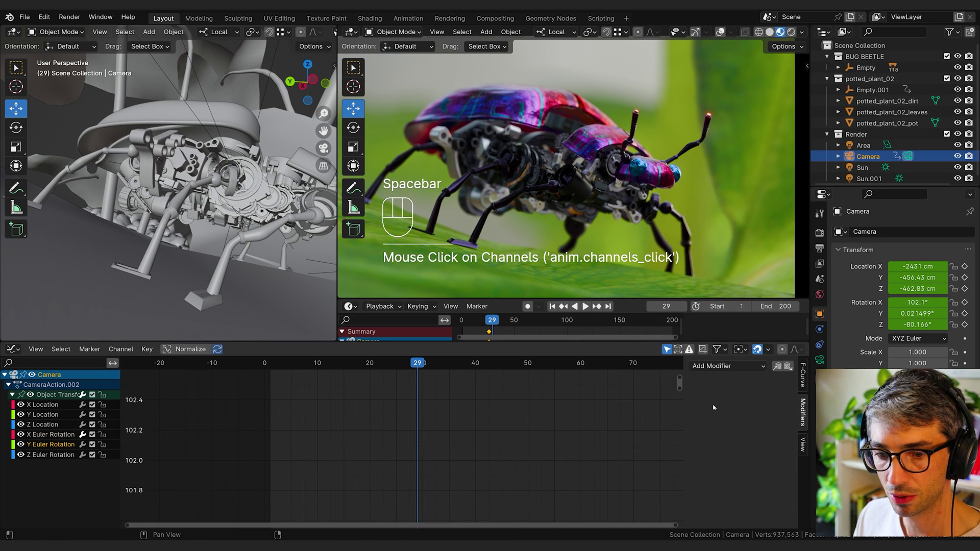
left_click(787, 367)
key("space")
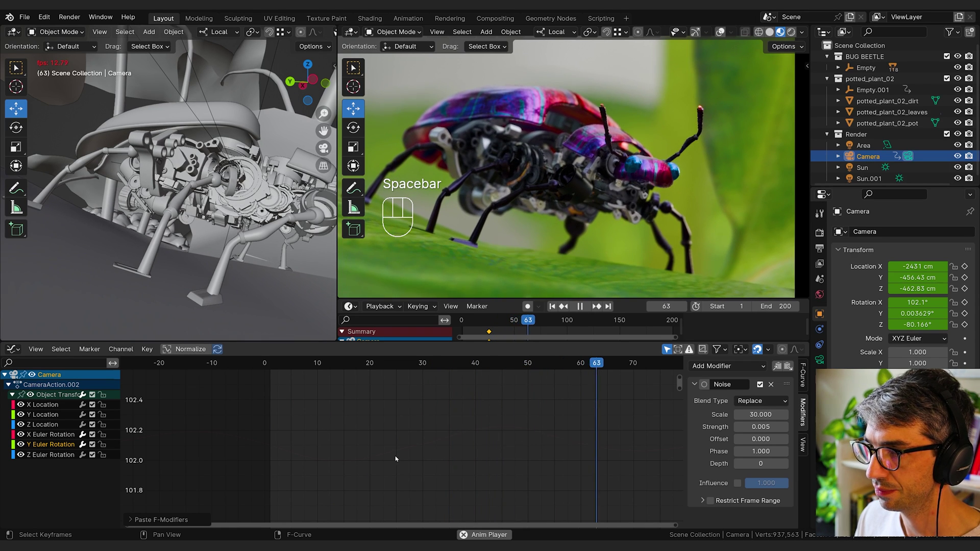
key("space")
left_click(110, 458)
left_click(787, 368)
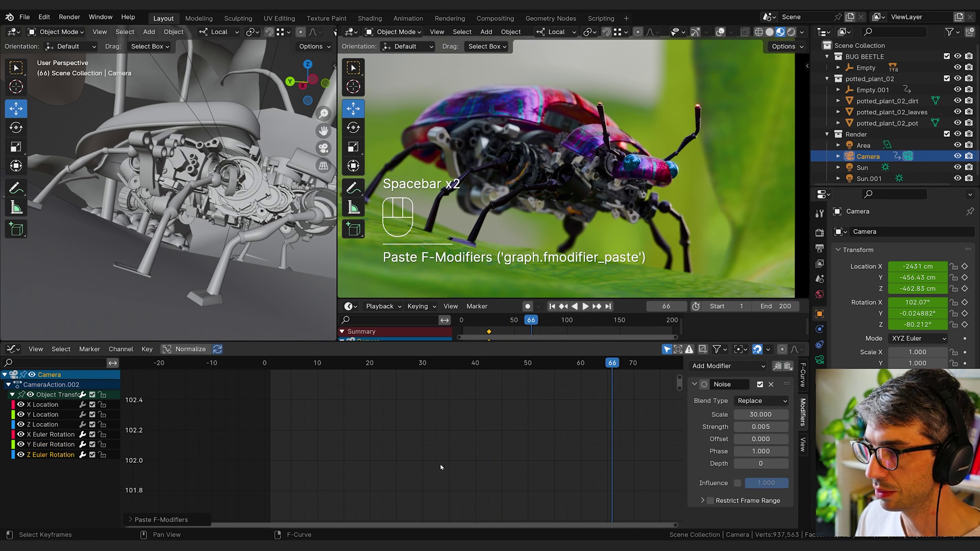
key("space")
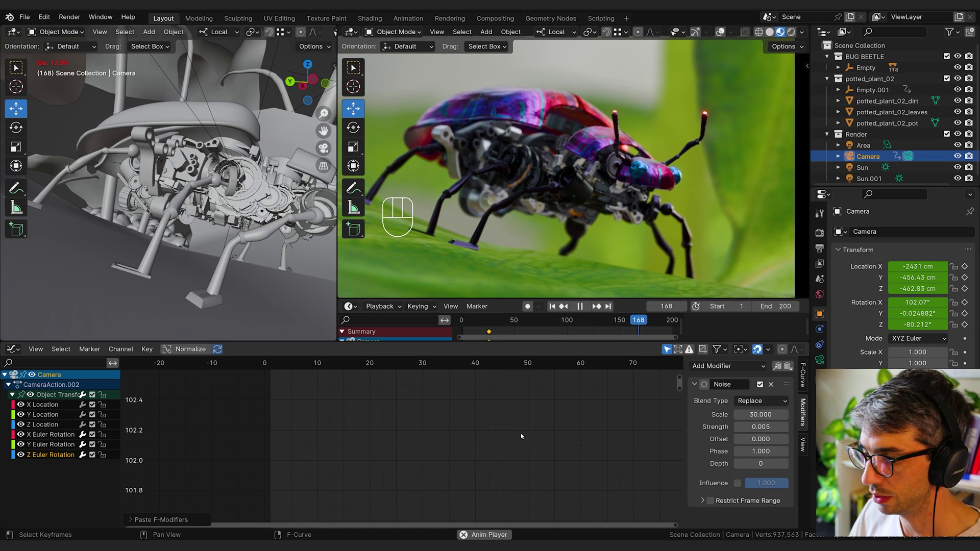
Set the Noise Offset to -687.100 on the camera's Z Euler Rotation and 742.400 on its Y Euler Rotation.
key("KP_Decimal")
middle_click_drag(595, 430, 329, 475, "ctrl")
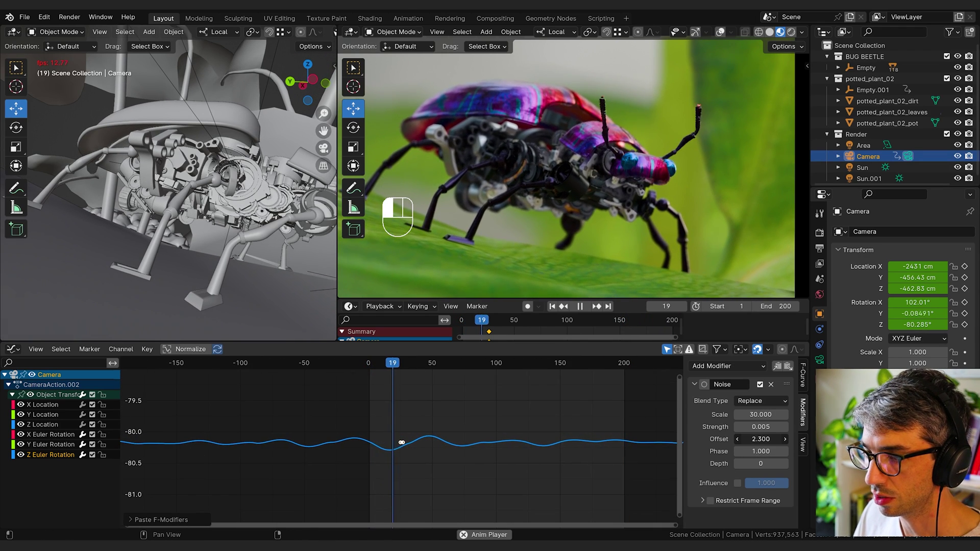
left_click_drag(761, 439, 485, 439)
left_click(54, 444)
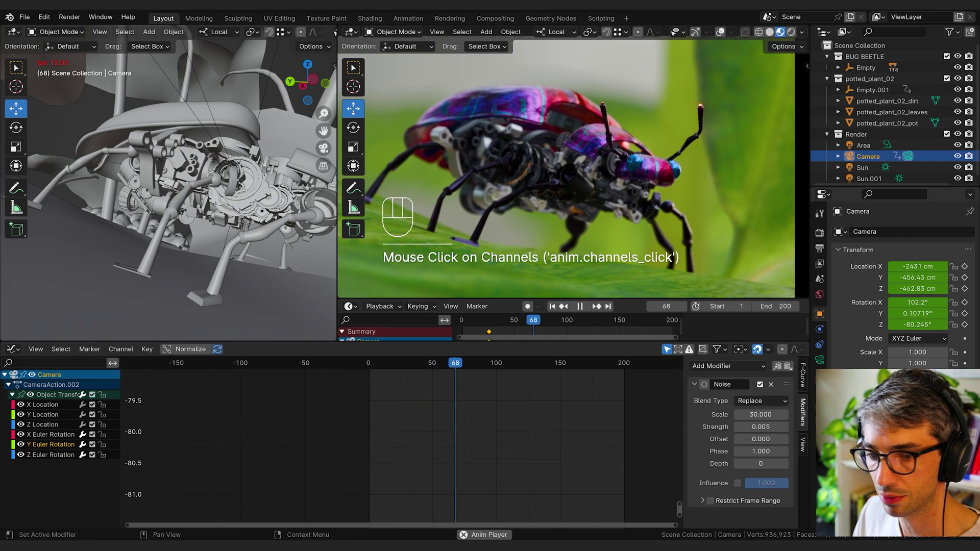
left_click_drag(798, 439, 974, 439)
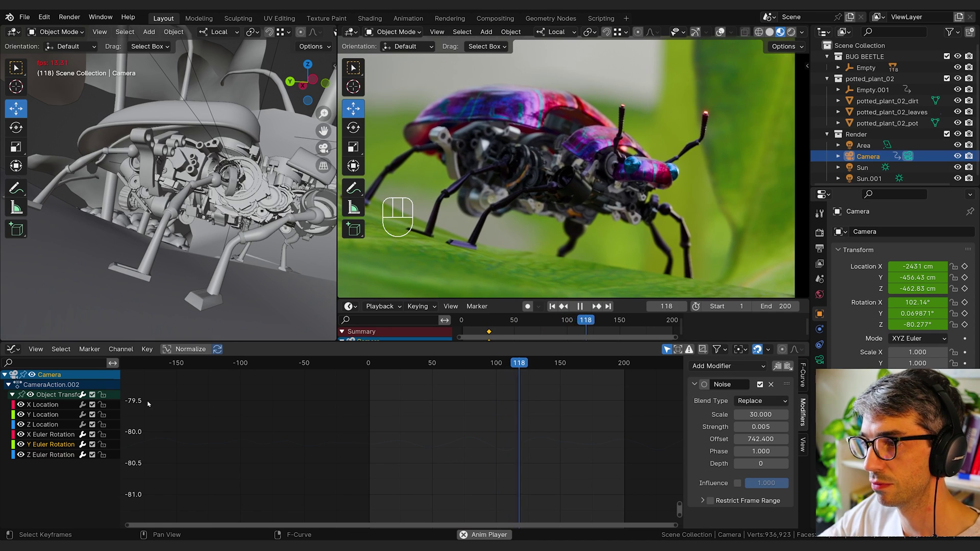
Raise the Noise Depth on the camera's Y Euler Rotation and set it to 1 on the Z Euler Rotation.
left_click(784, 464)
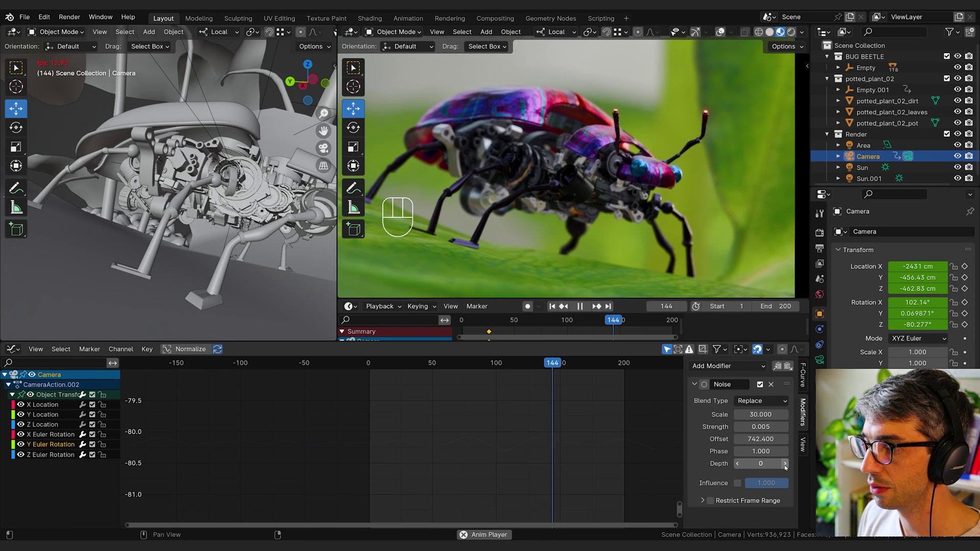
left_click(785, 463)
left_click(51, 455)
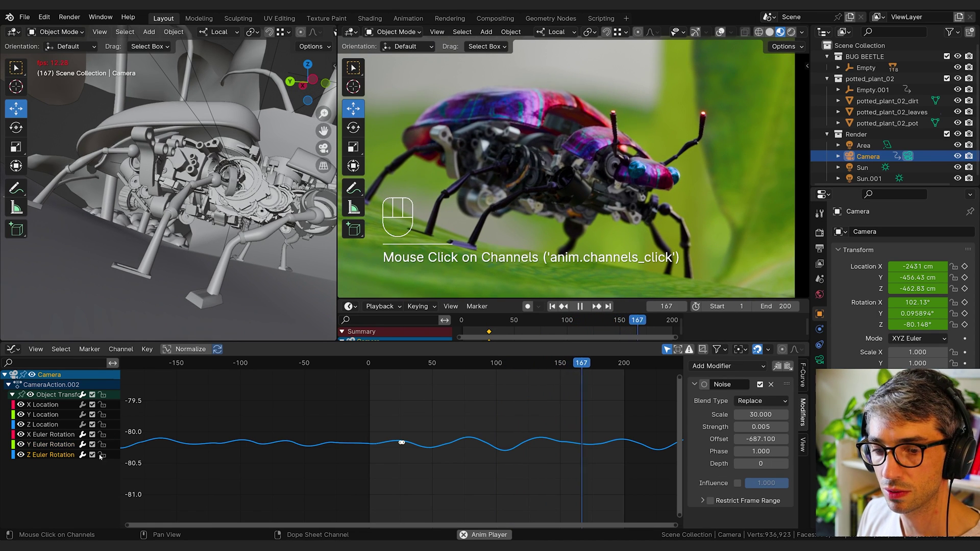
left_click(785, 463)
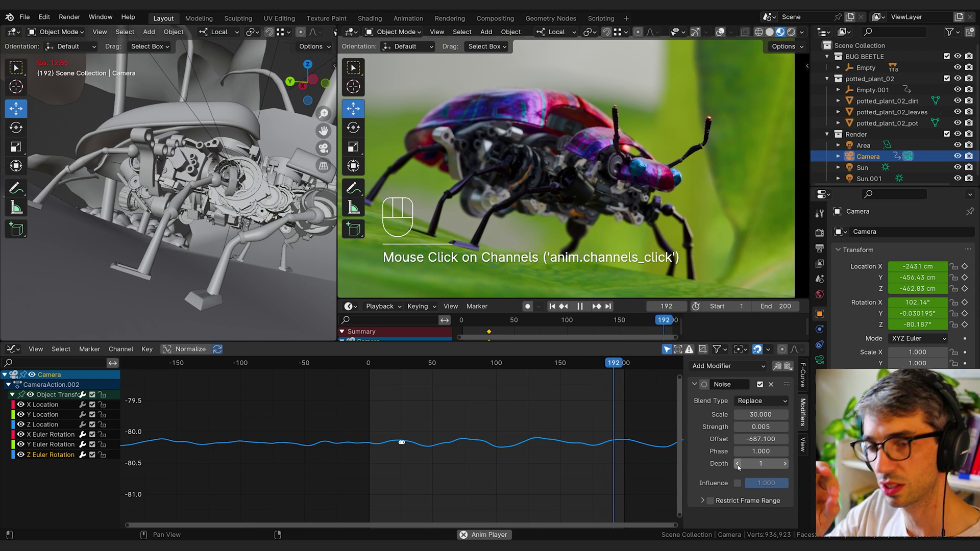
Copy the X Euler Rotation's Noise modifier onto the camera's Z Location curve and set its Offset to 1000.
left_click(51, 424)
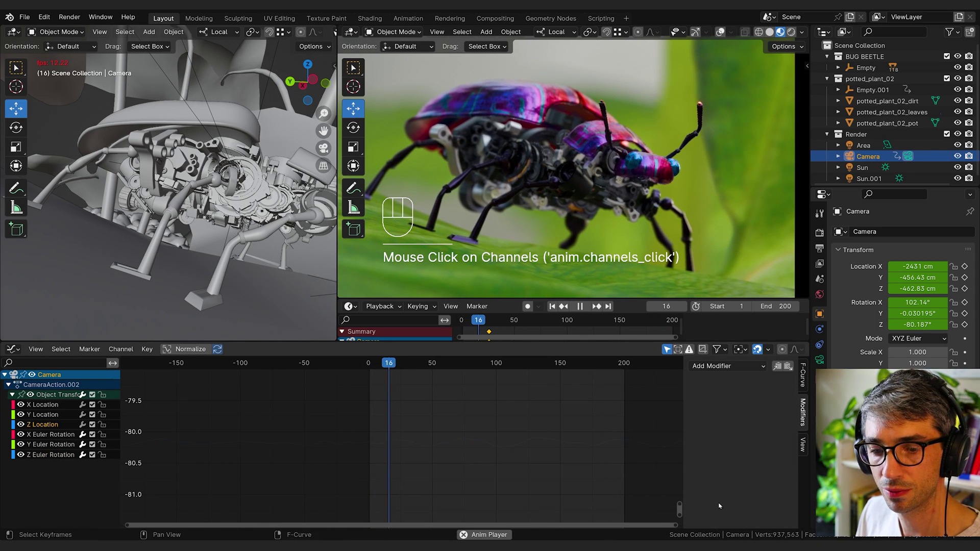
left_click(51, 435)
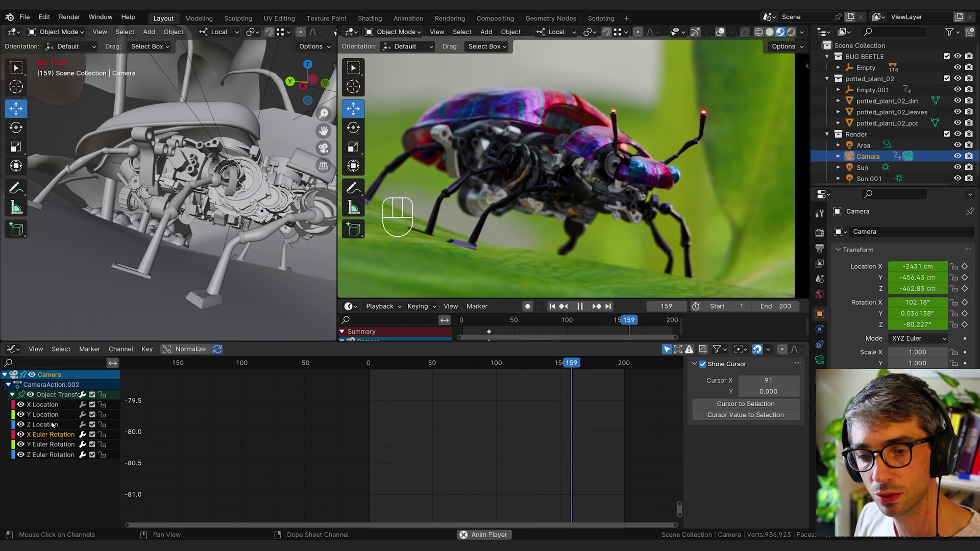
left_click(45, 424)
left_click(788, 366)
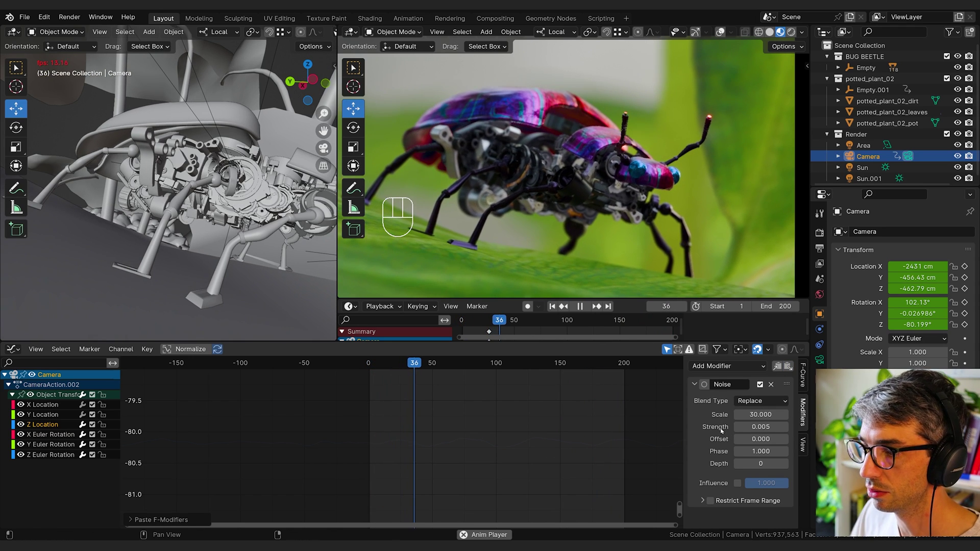
key("space")
type("1000")
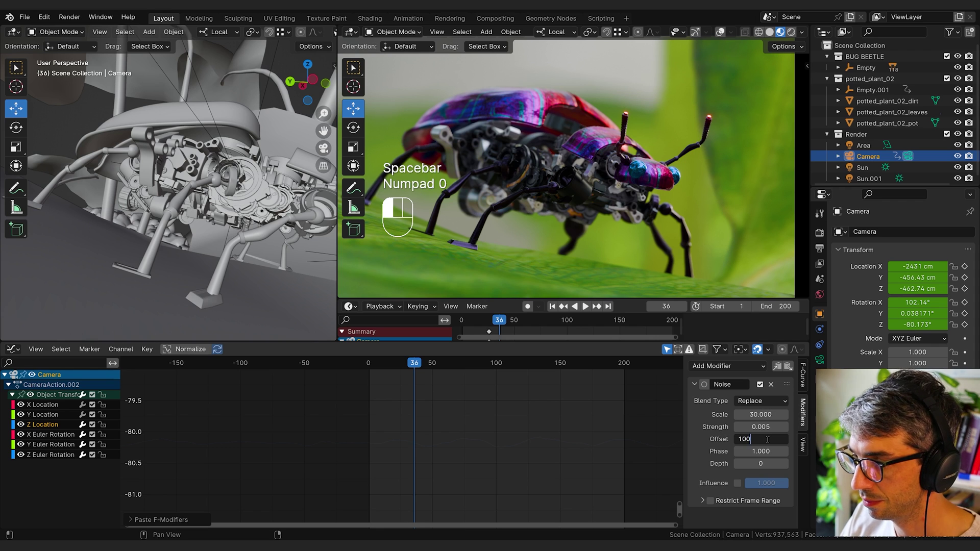
key("Return")
key("space")
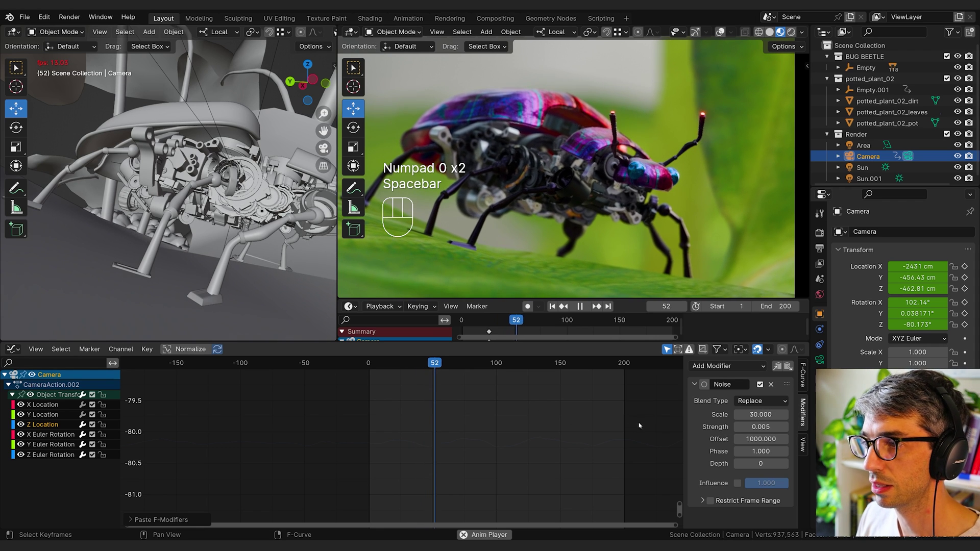
key("space")
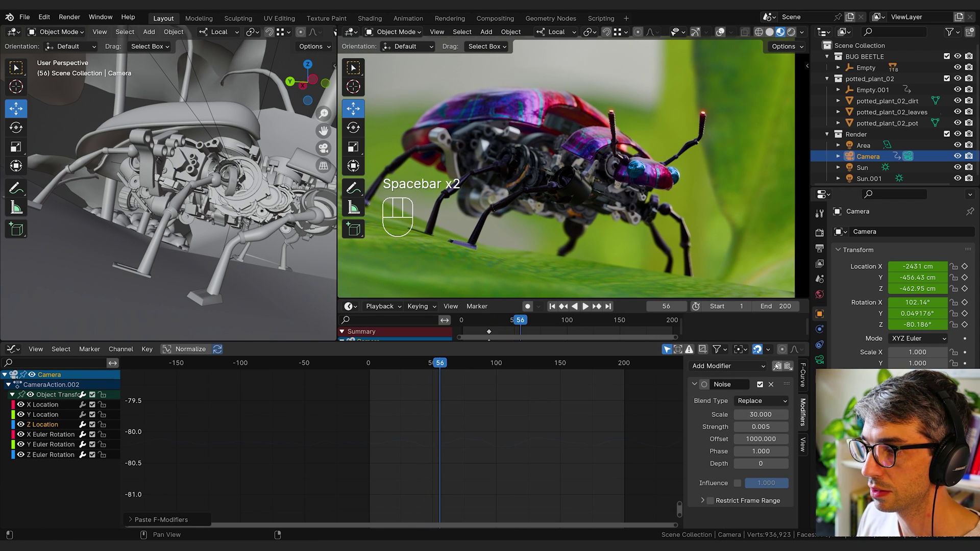
Copy the Z Location's Noise modifier onto the camera's Y Location curve and set its Offset to 2000.
left_click(776, 366)
left_click(51, 415)
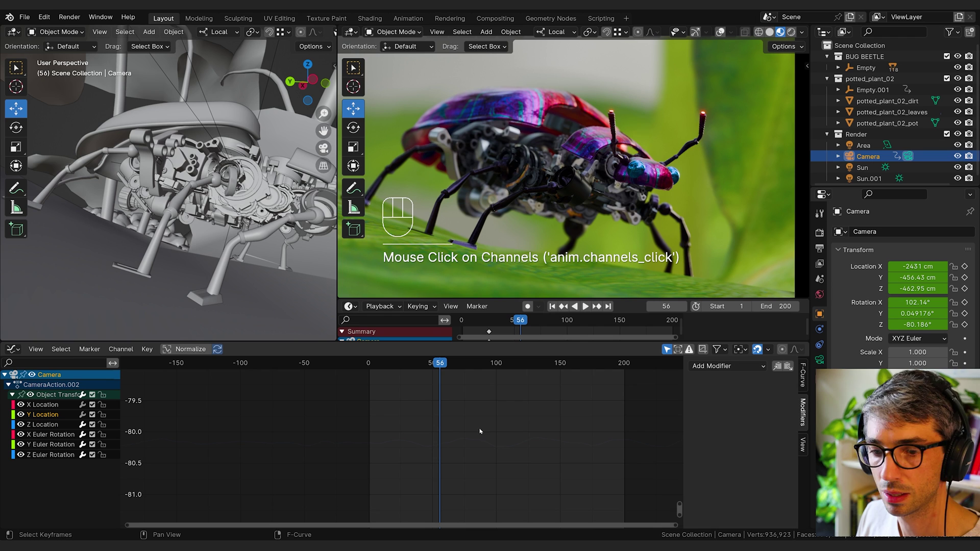
left_click(789, 366)
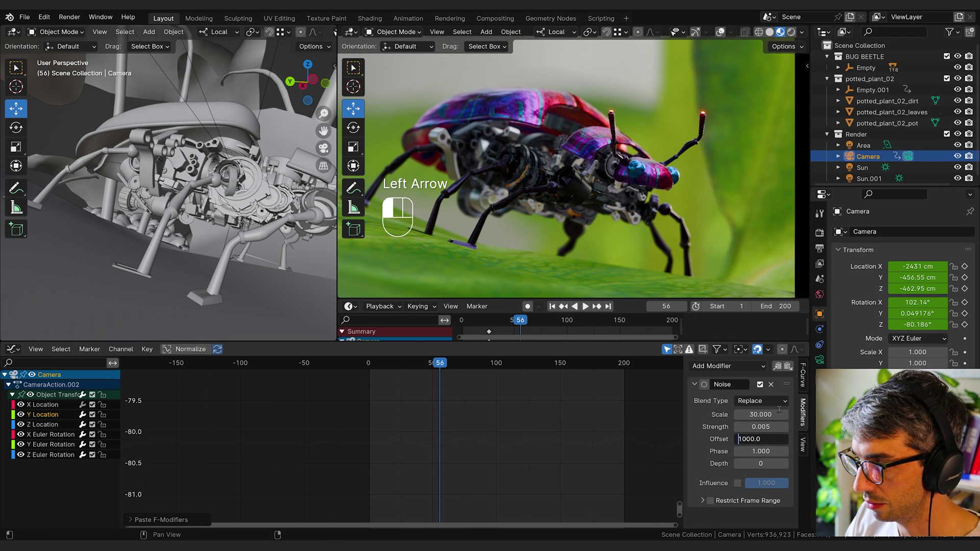
key("Return")
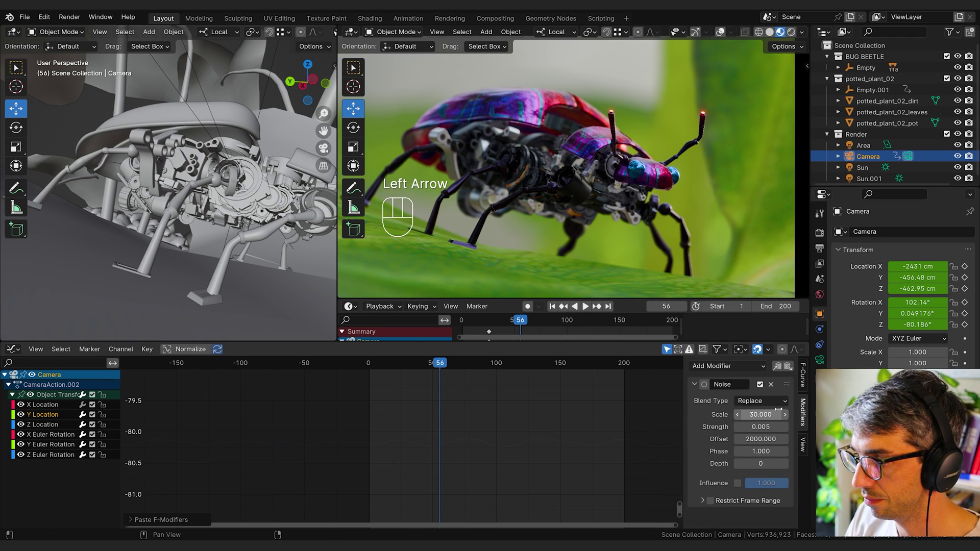
Paste the Noise modifier onto the camera's X Location curve with an Offset of 3000 and preview the shake.
left_click(58, 406)
left_click(789, 367)
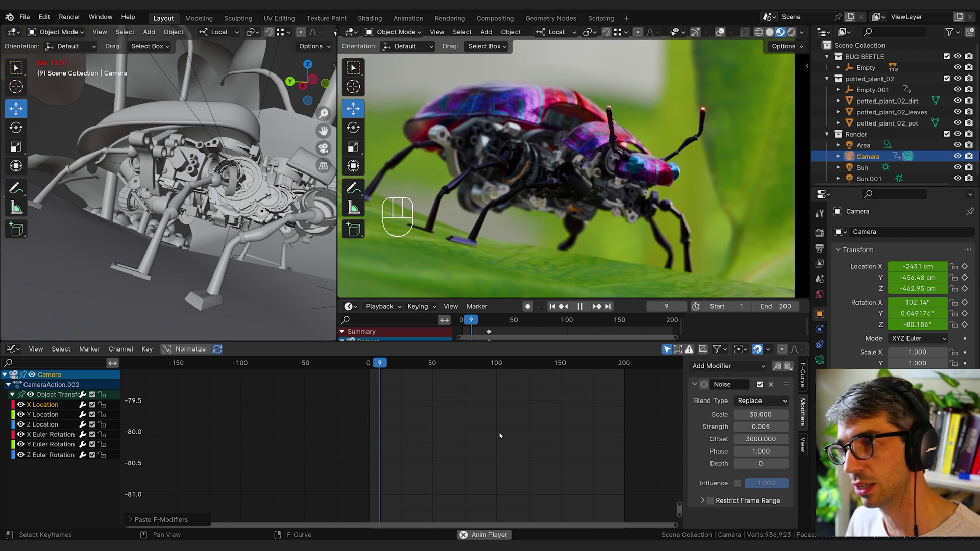
key("space")
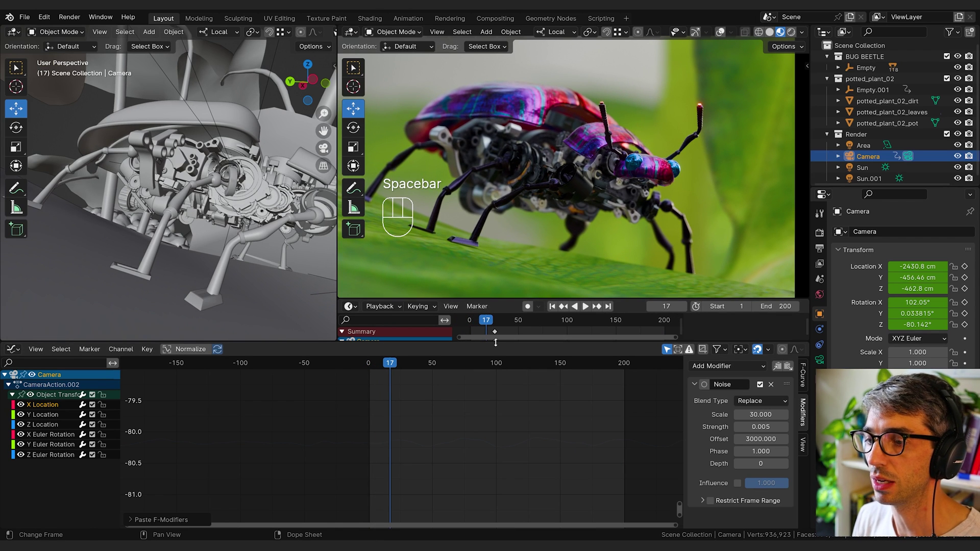
Enlarge the timeline area and move the camera's keyframes 28 frames earlier, to frame -2.
left_click_drag(495, 341, 495, 397)
left_click(495, 332)
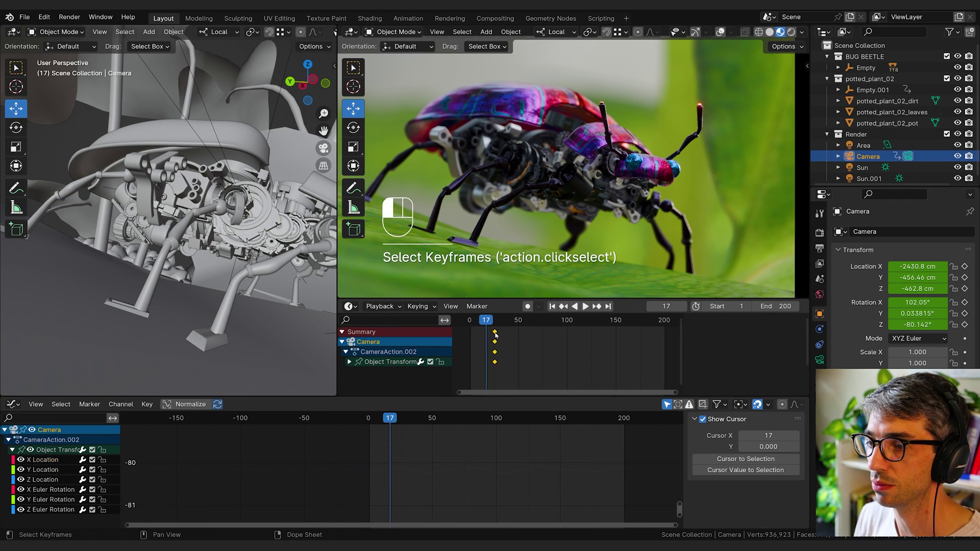
key("g")
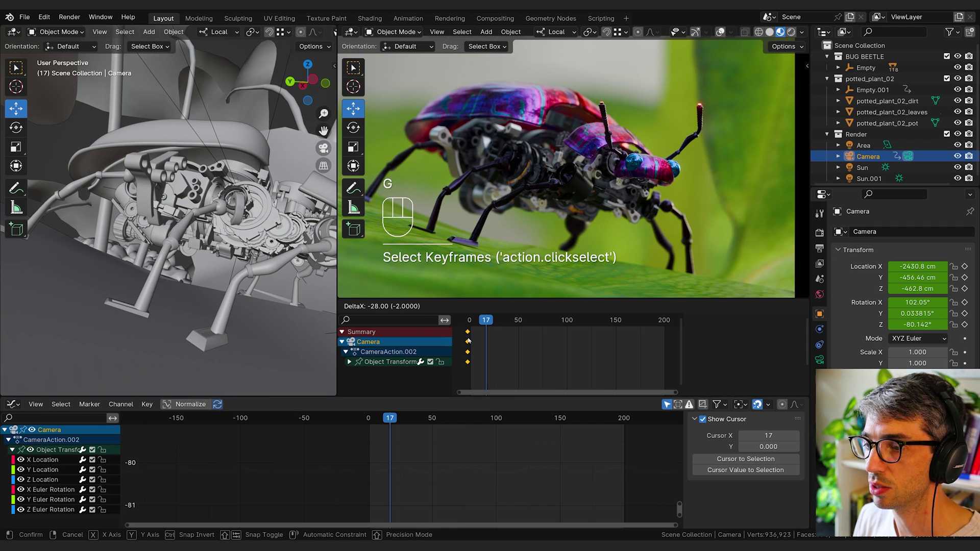
left_click(469, 341)
At frame 203, move the camera closer to the beetle and keyframe its location and rotation.
scroll(591, 358, "down", 3)
middle_click_drag(592, 359, 559, 355)
left_click(612, 322)
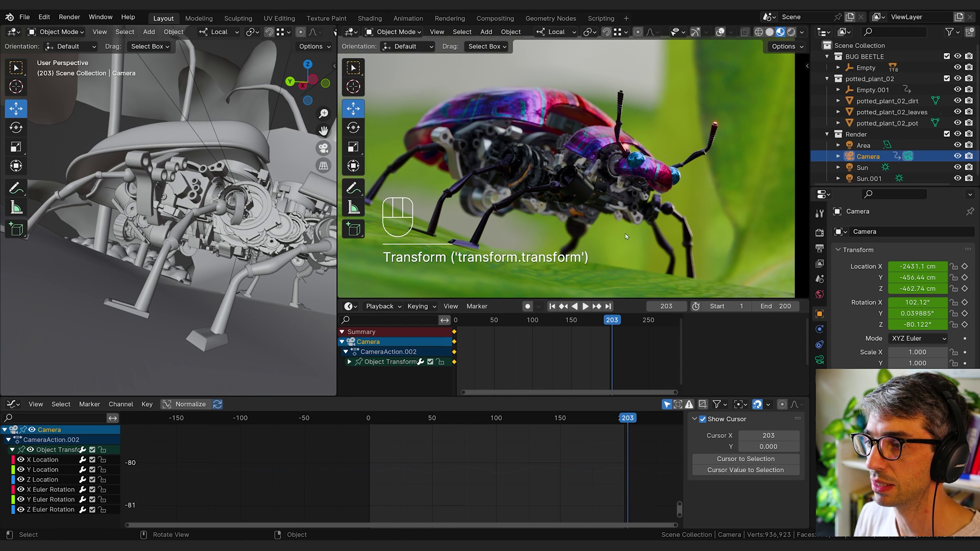
mouse_move(644, 255)
middle_mouse_down("ctrl")
mouse_move(651, 270)
mouse_move(649, 252)
middle_mouse_up("ctrl")
key("q")
left_click(644, 249)
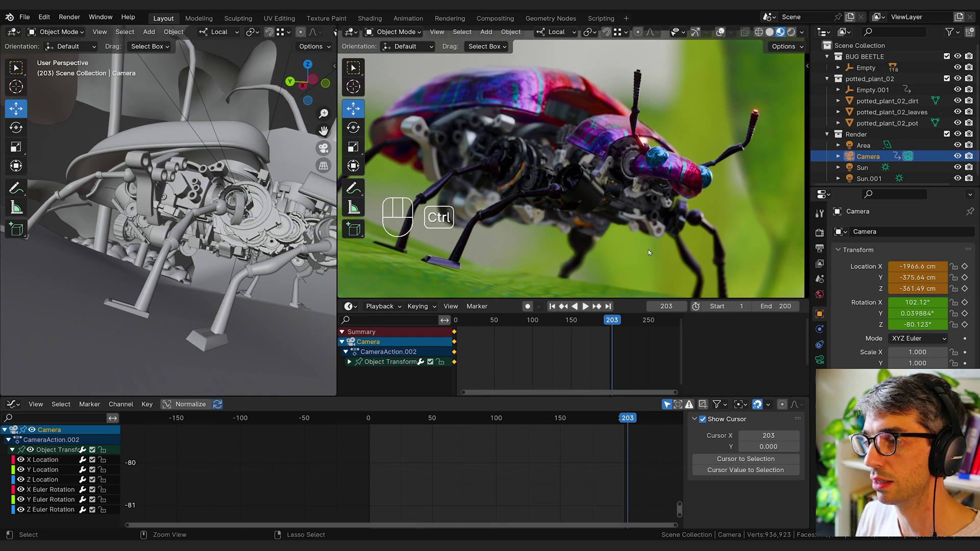
key("k")
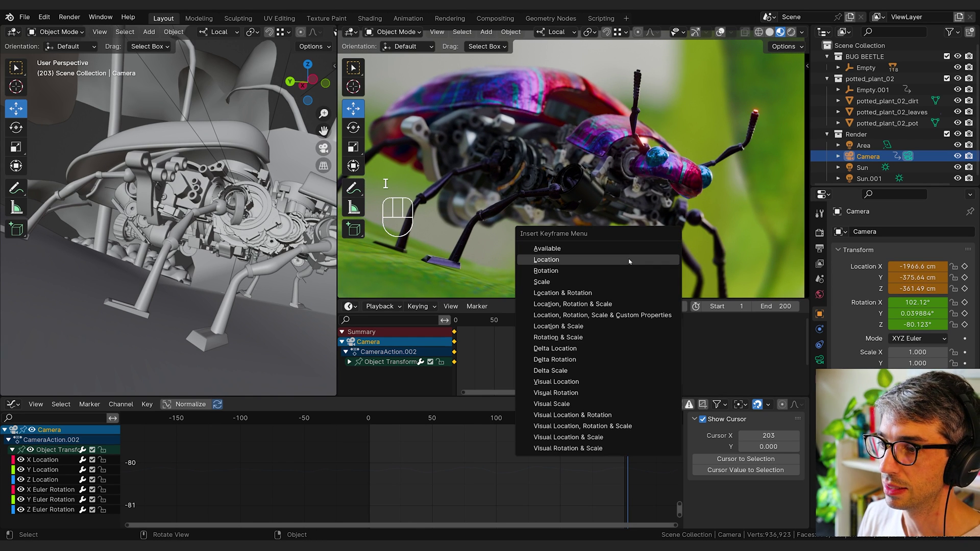
left_click(621, 293)
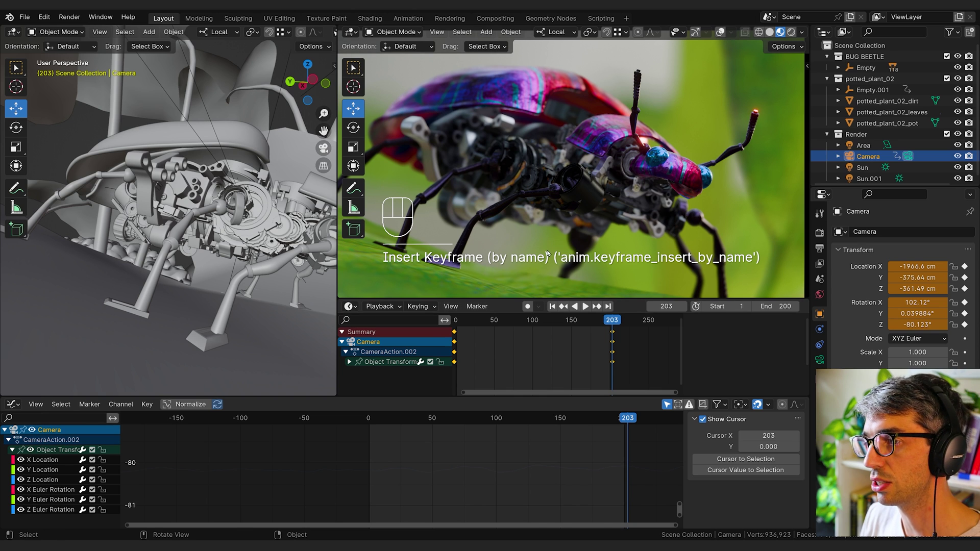
key("q")
Set the camera keyframes' interpolation mode to Linear and play back the push-in.
key("space")
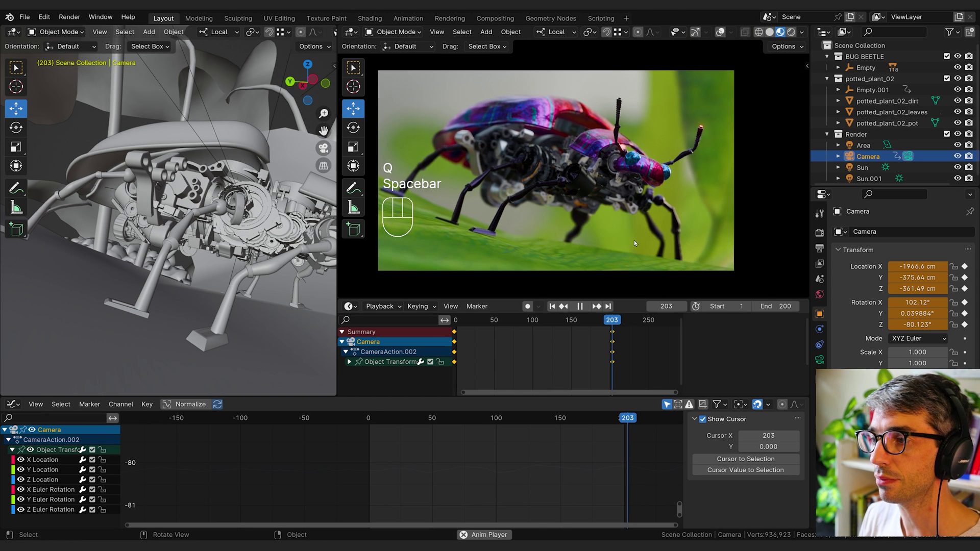
key("space")
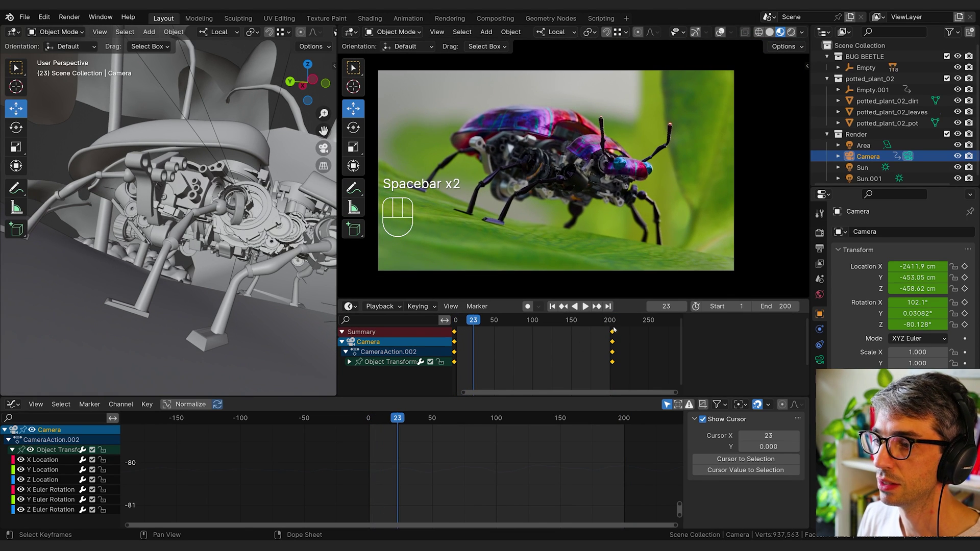
right_click(616, 331)
mouse_move(595, 389)
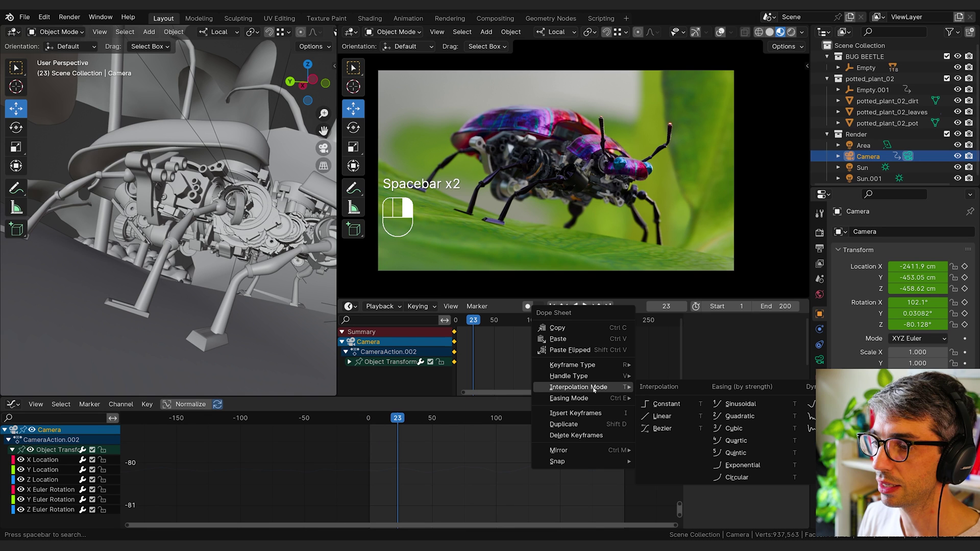
left_click(670, 421)
key("space")
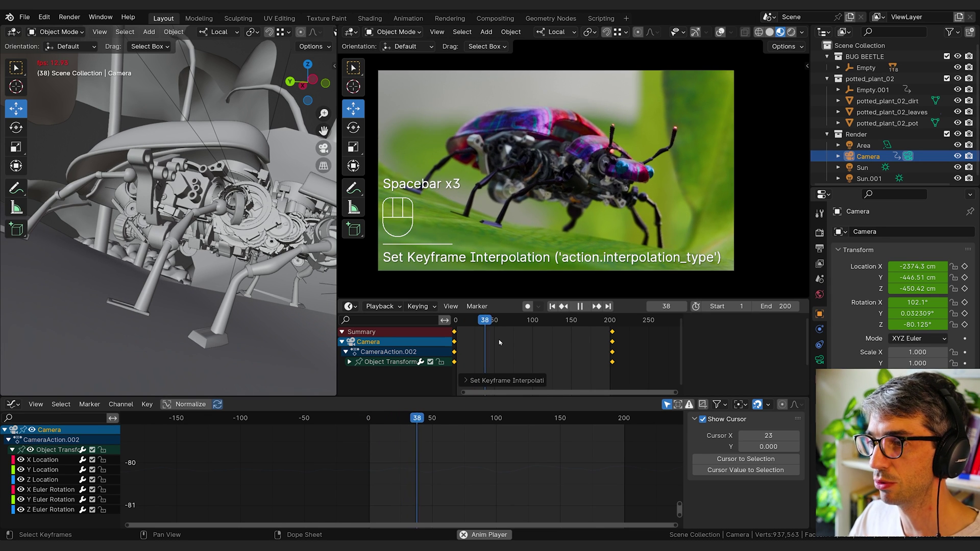